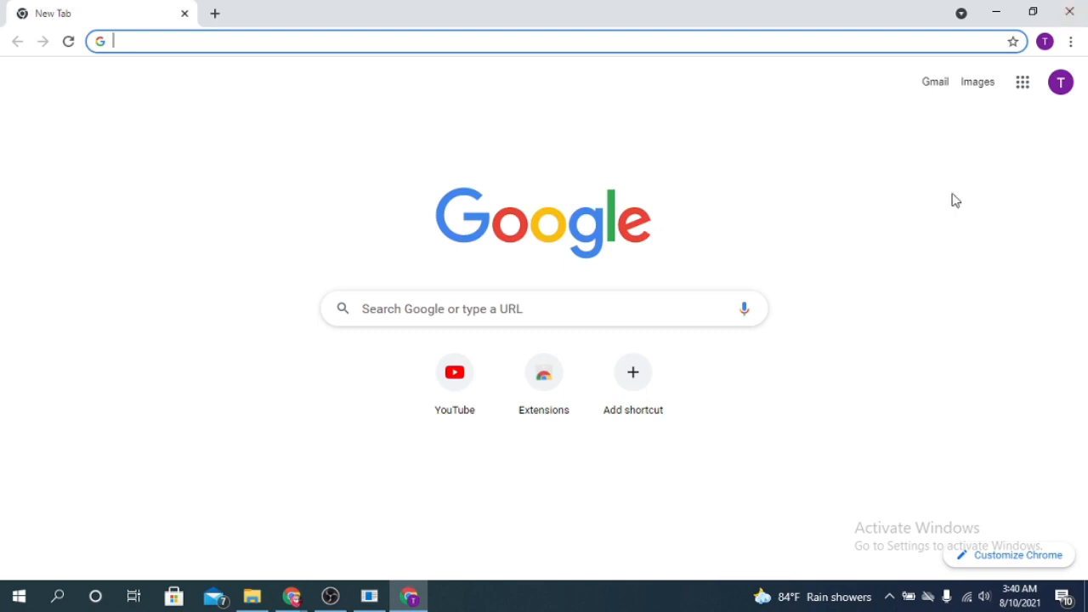
# Go to Google Forms from the Google apps grid
pyautogui.click(1029, 88)
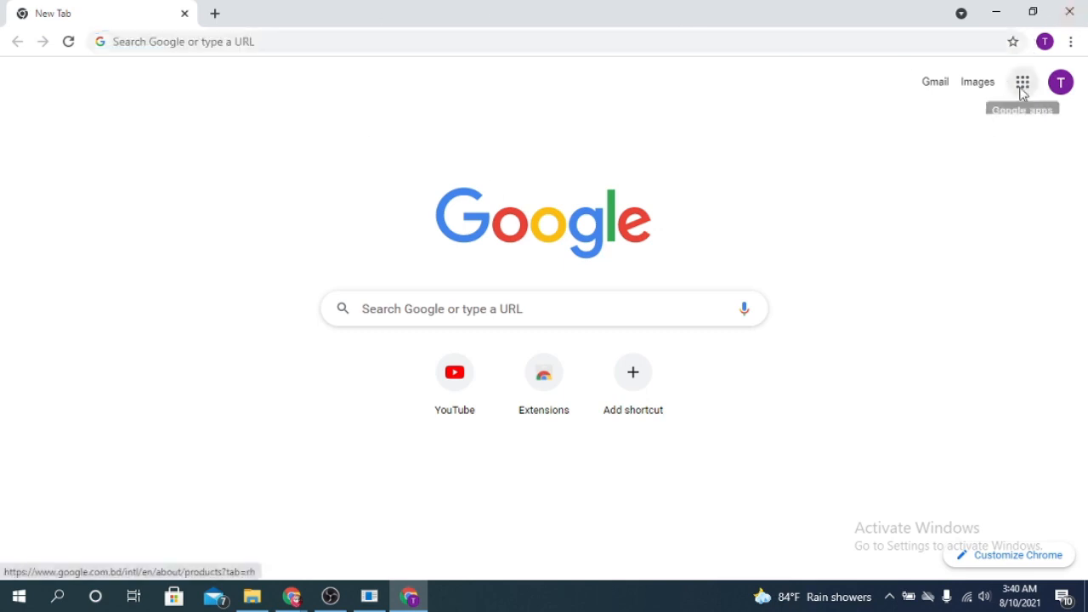
pyautogui.click(1027, 91)
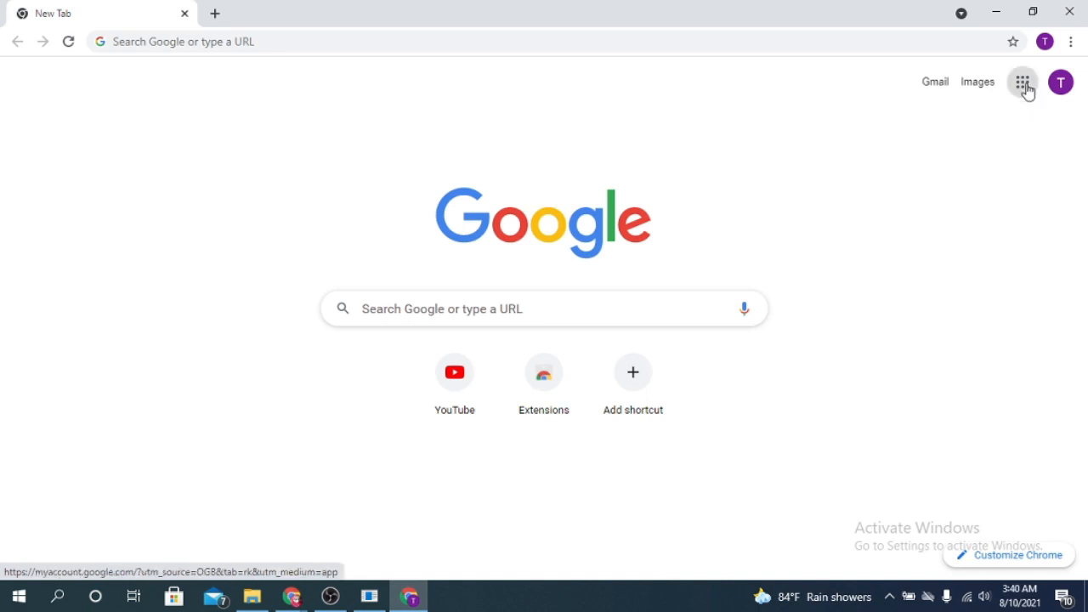
pyautogui.scroll(-5, 986, 289)
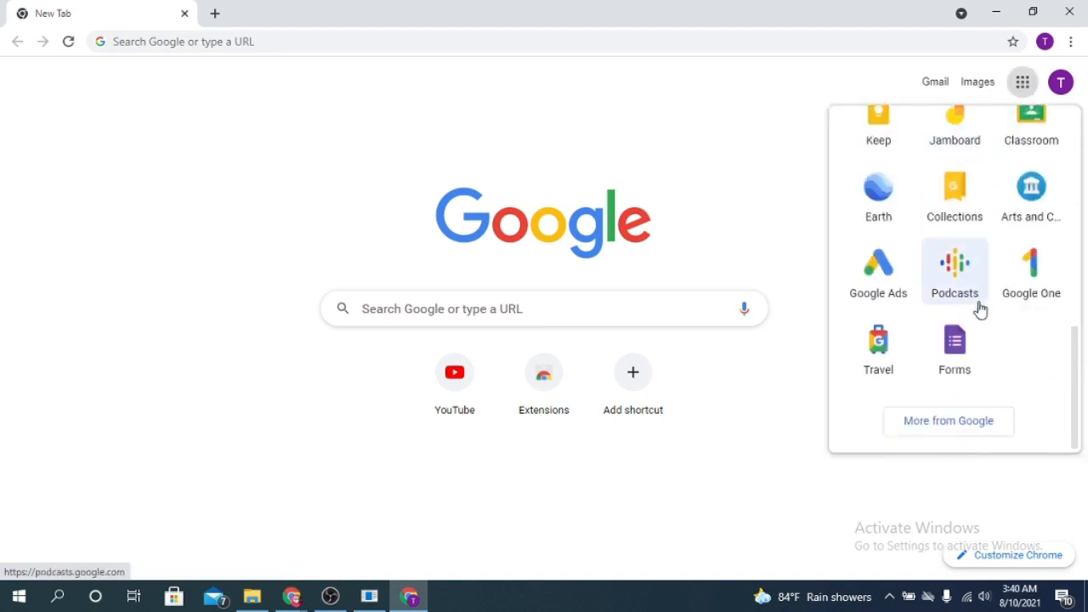
pyautogui.click(958, 348)
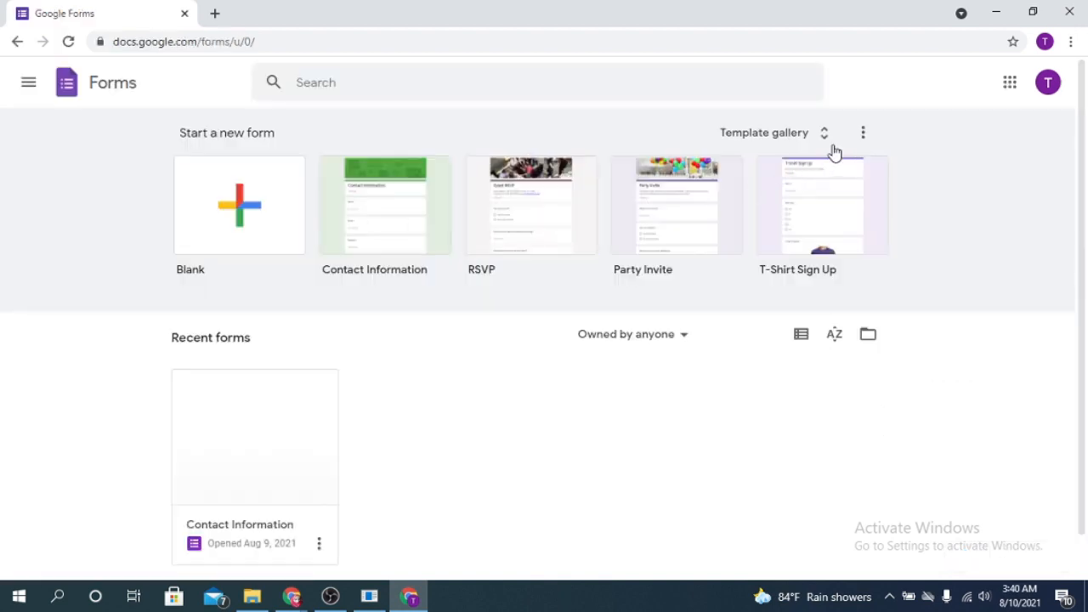
# Start a new blank form from the template gallery
pyautogui.click(825, 136)
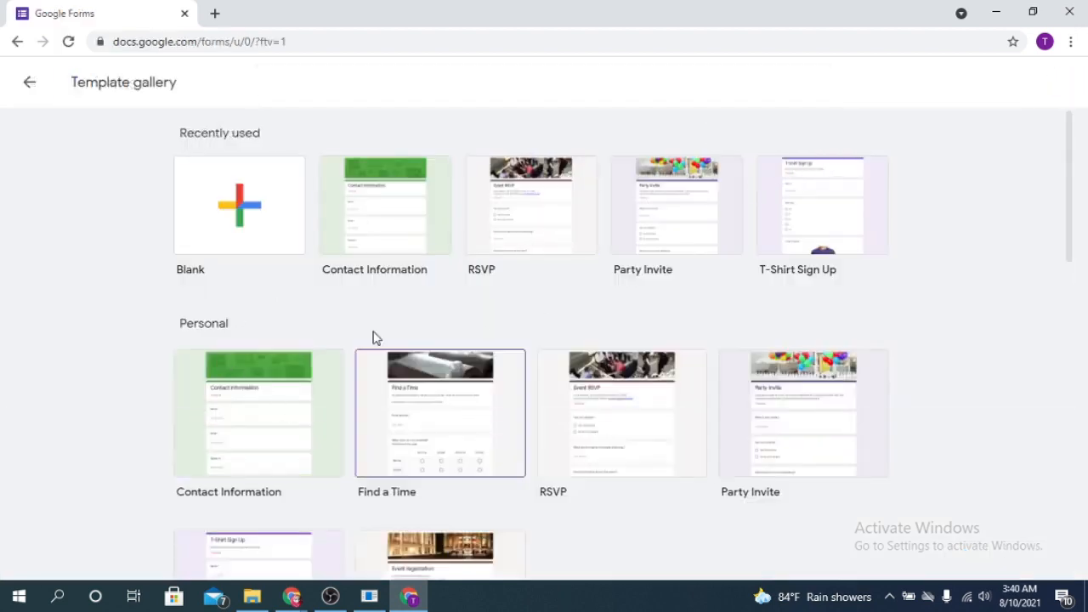
pyautogui.scroll(-1, 759, 378)
pyautogui.scroll(-3, 759, 378)
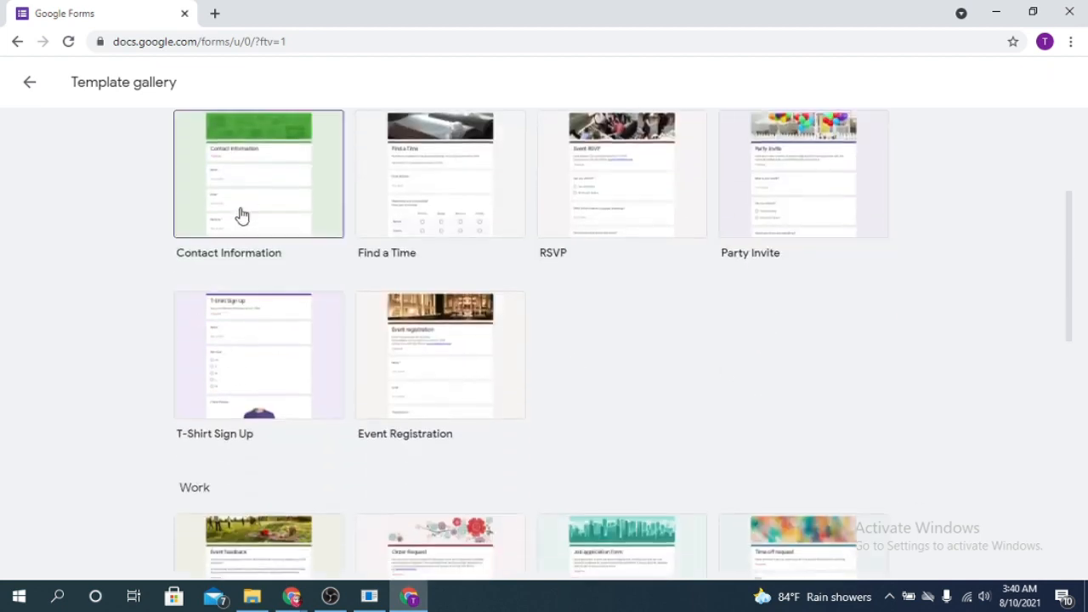
pyautogui.scroll(3, 705, 337)
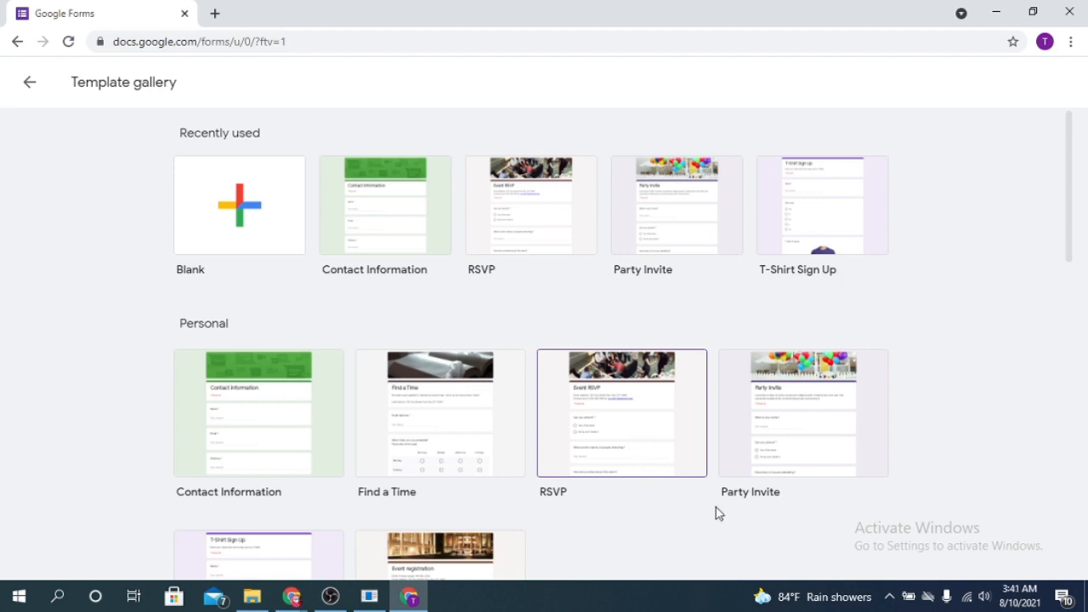
pyautogui.click(215, 220)
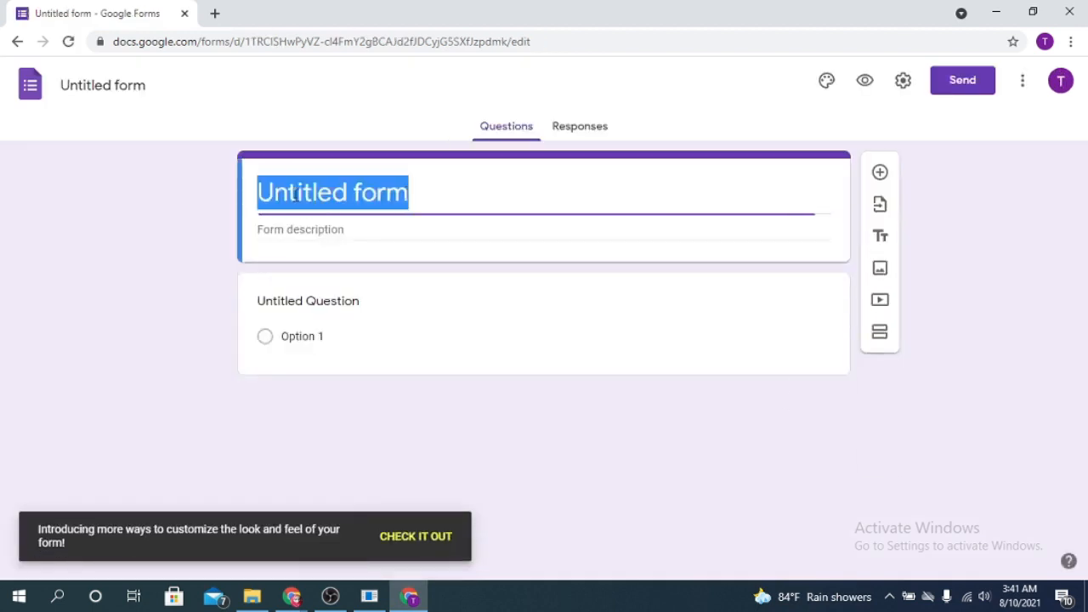
# Title the form 'First Form' and add the description 'This form is a demo'
pyautogui.write('First form')
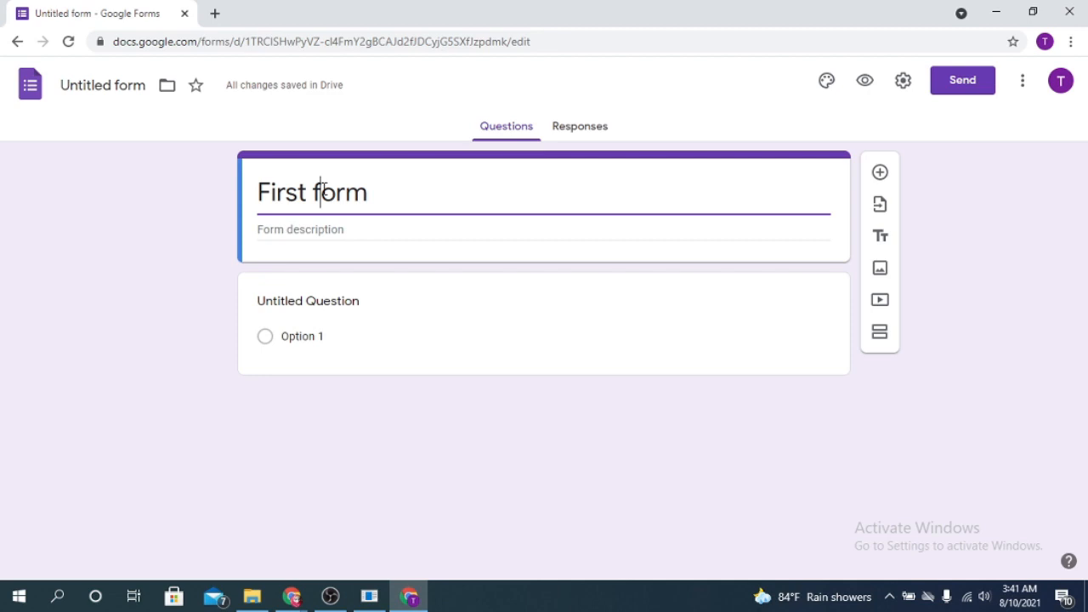
pyautogui.click(324, 189)
pyautogui.press('BackSpace')
pyautogui.write('F')
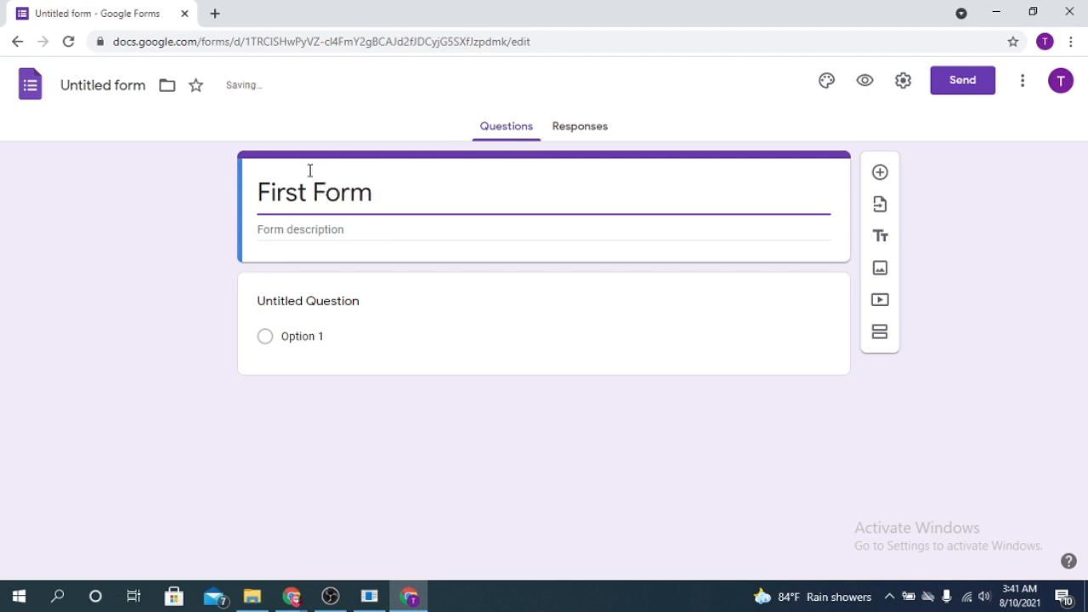
pyautogui.click(300, 231)
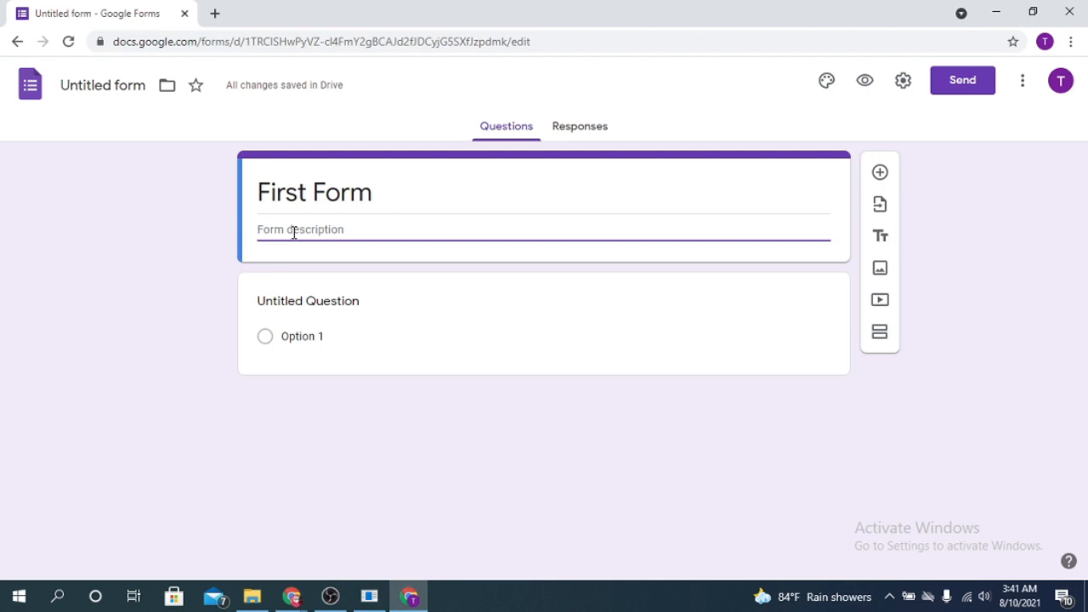
pyautogui.write('This form is a demo')
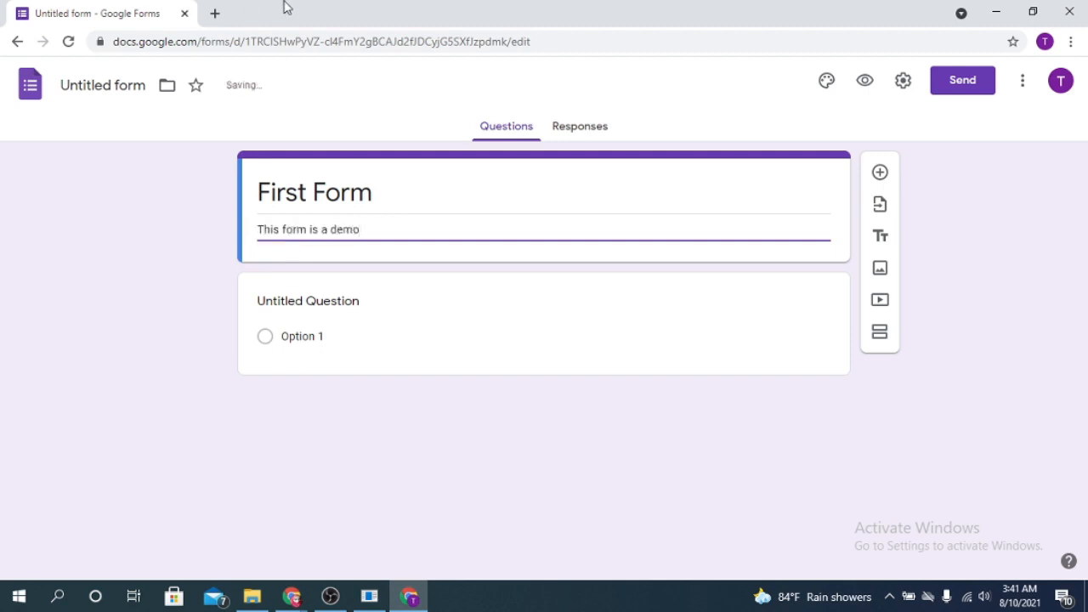
pyautogui.click(347, 298)
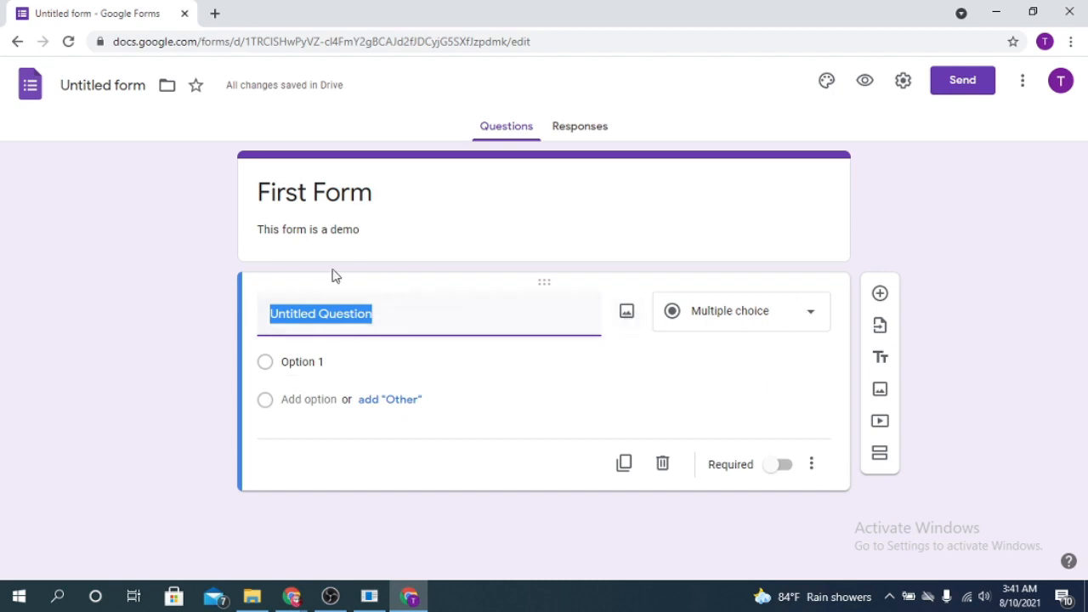
# Rename the first question to 'Name', keep it Short answer, and make it required
pyautogui.click(389, 323)
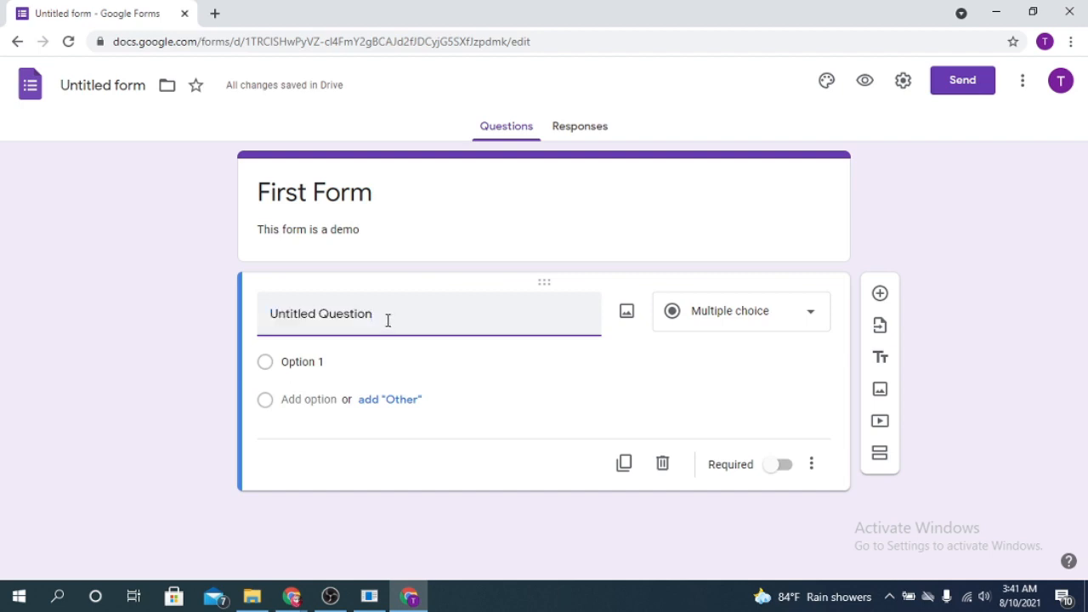
pyautogui.tripleClick(387, 320)
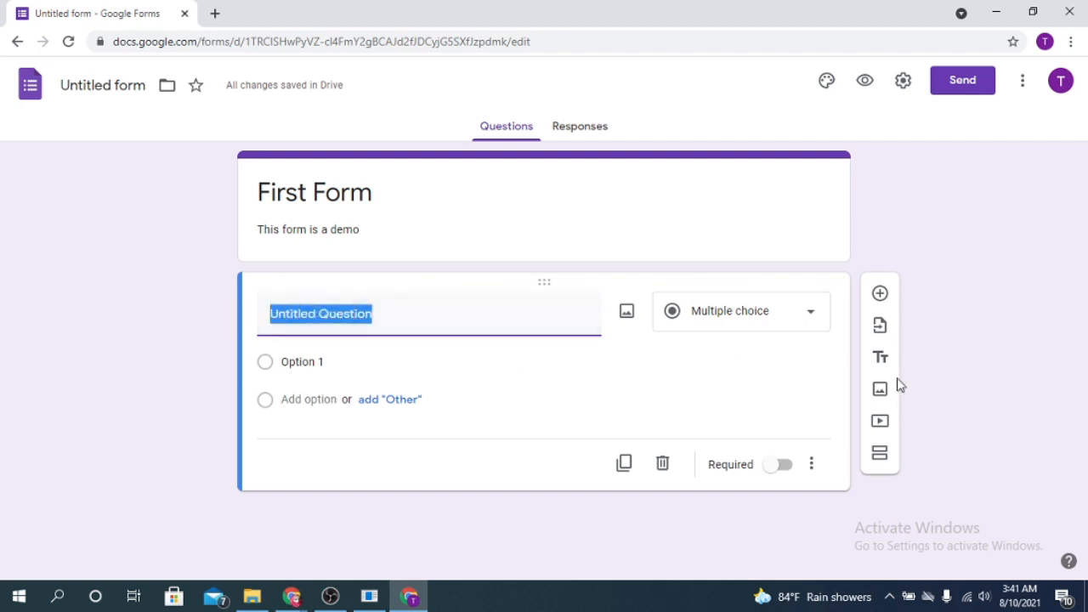
pyautogui.write('Name')
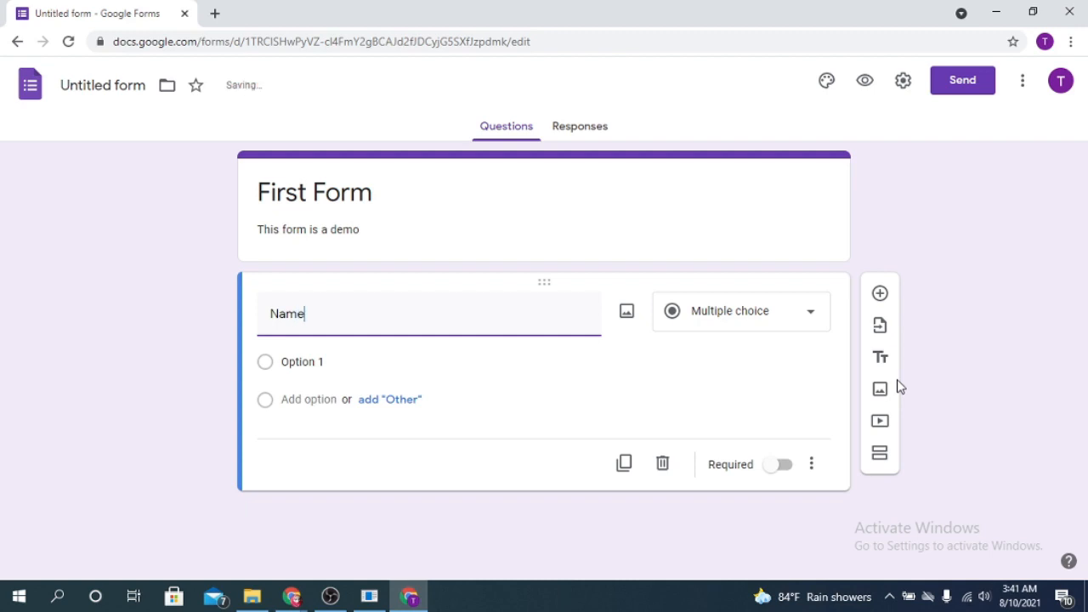
pyautogui.click(789, 322)
pyautogui.doubleClick(334, 311)
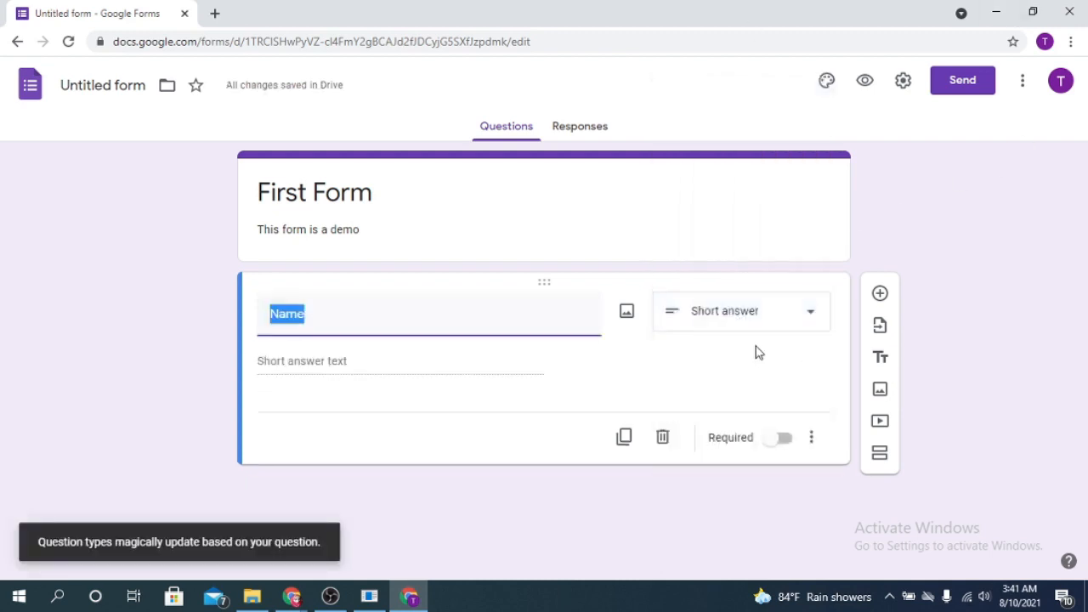
pyautogui.click(797, 323)
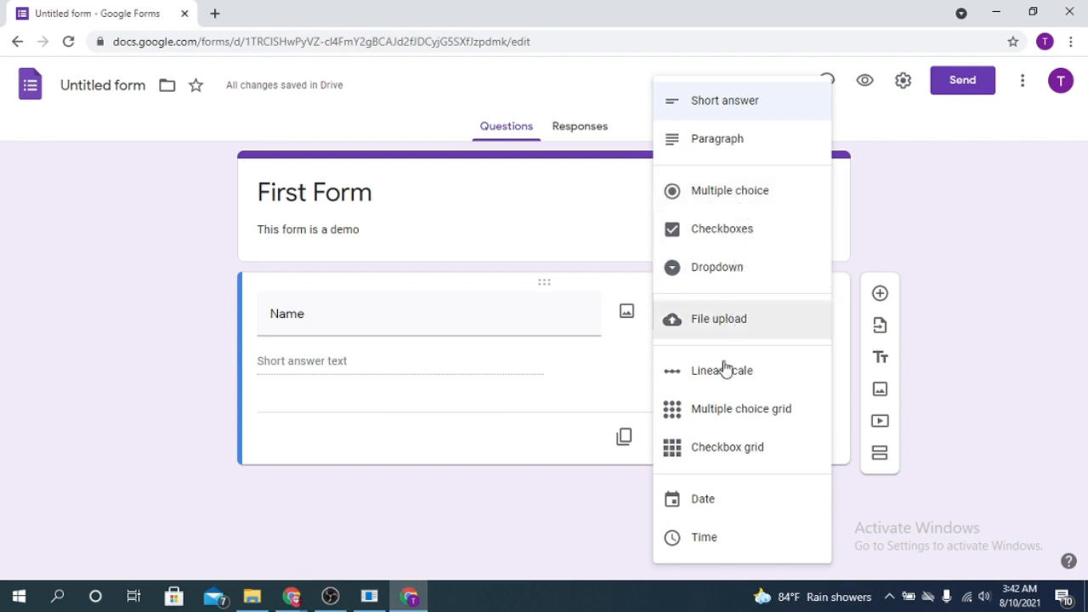
pyautogui.click(258, 412)
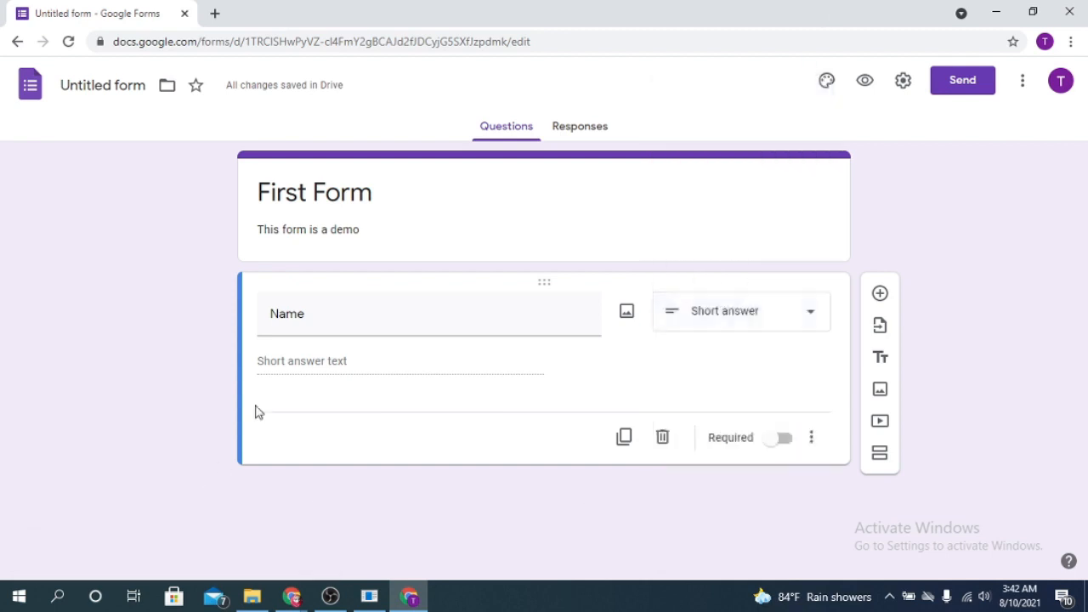
pyautogui.click(323, 318)
pyautogui.click(330, 361)
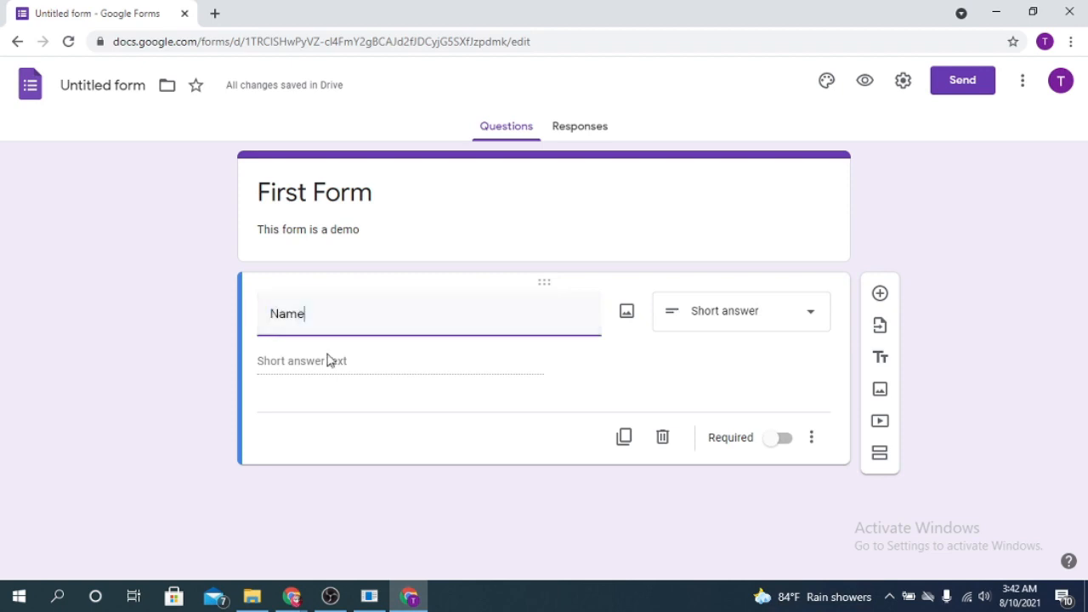
pyautogui.click(805, 328)
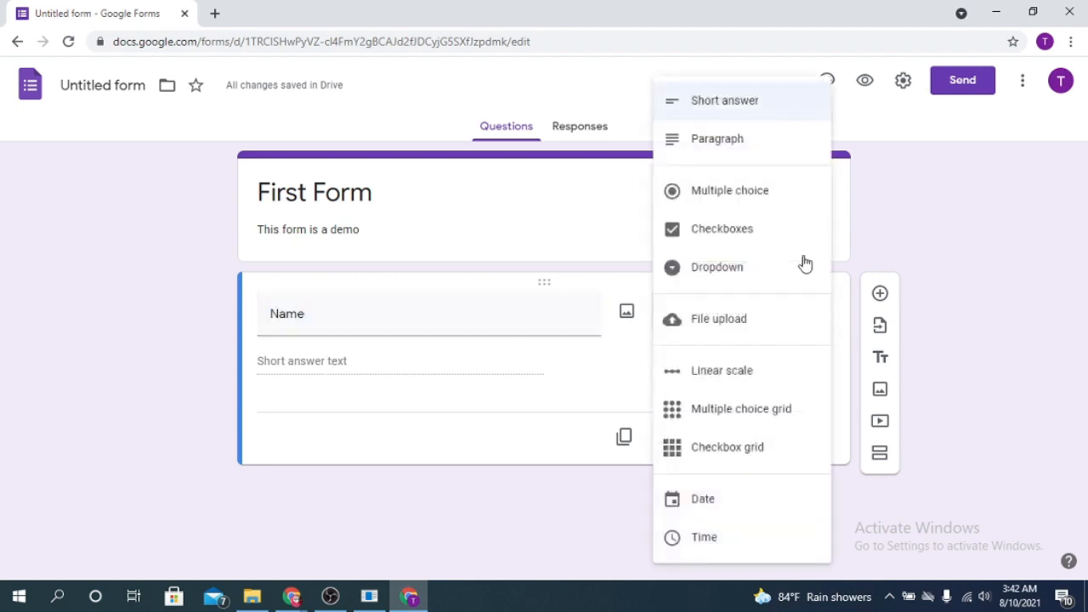
pyautogui.click(413, 485)
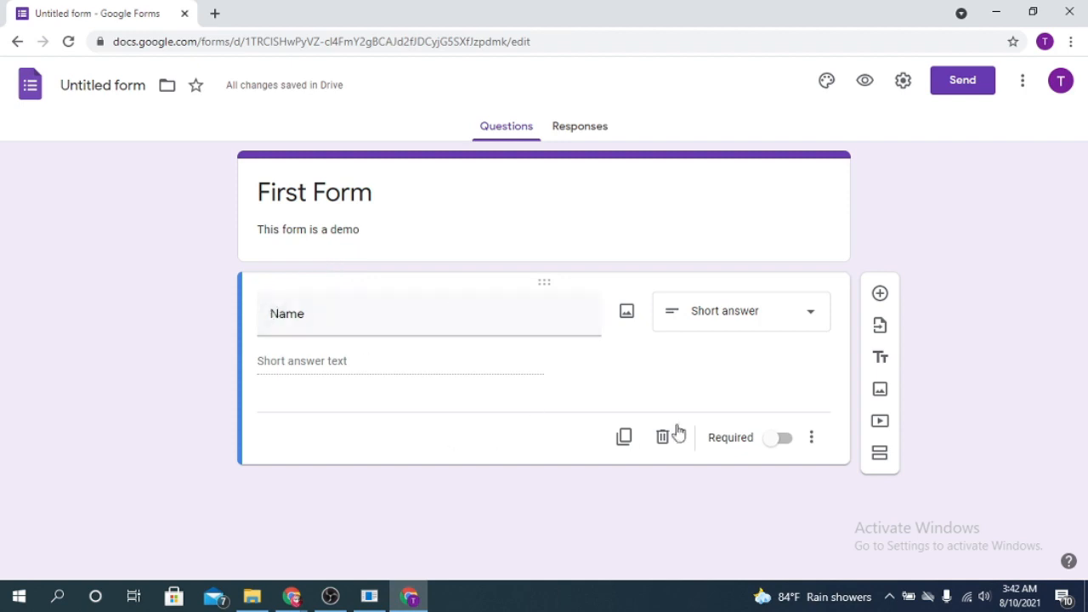
pyautogui.click(779, 440)
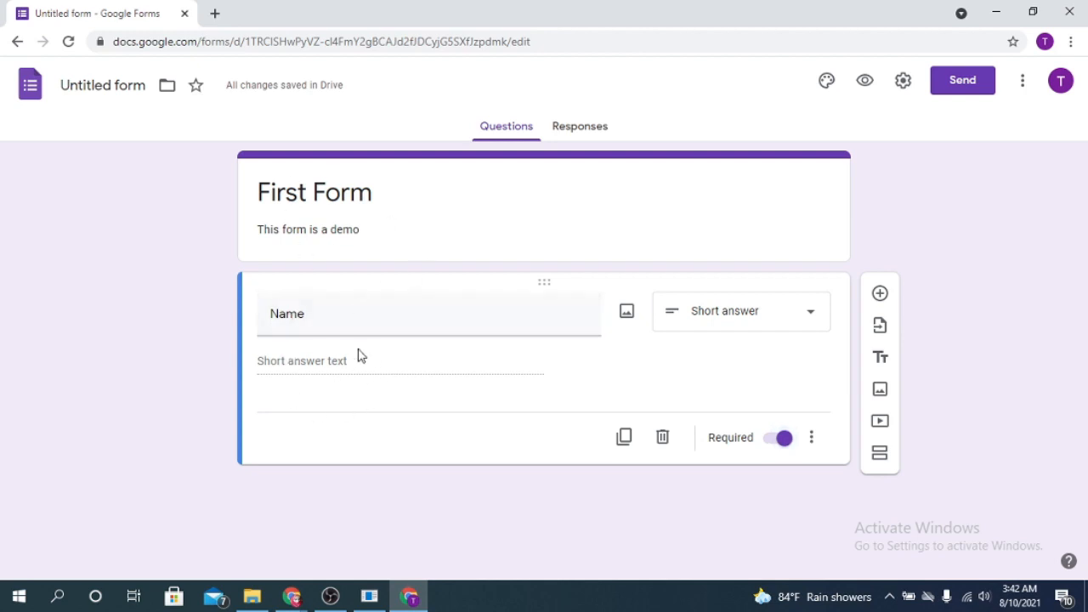
# Add a required short-answer 'Email' question below Name and begin a Gender question
pyautogui.click(879, 294)
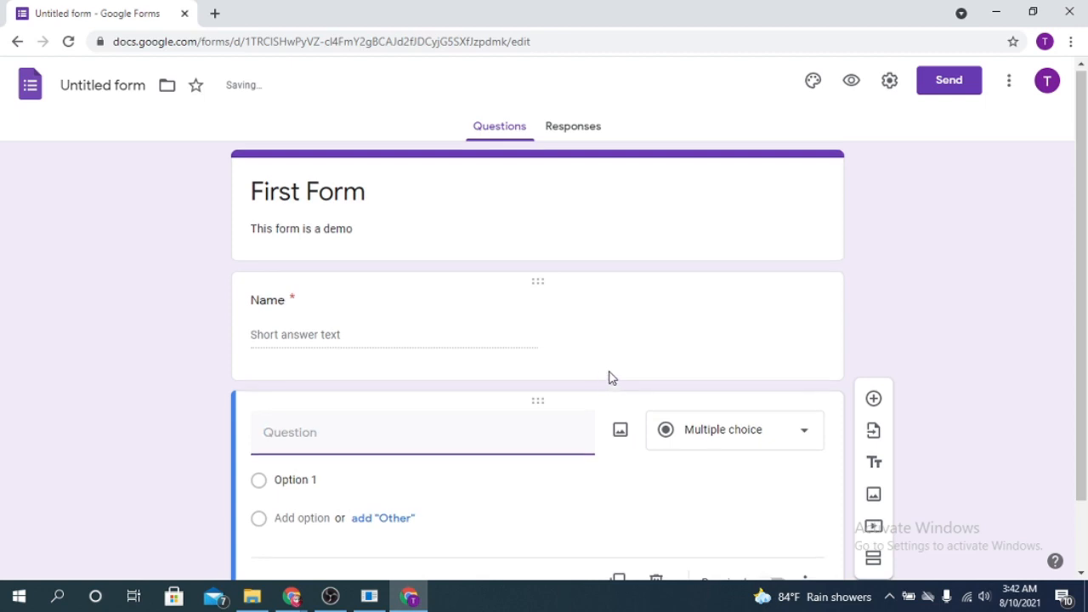
pyautogui.write('Email')
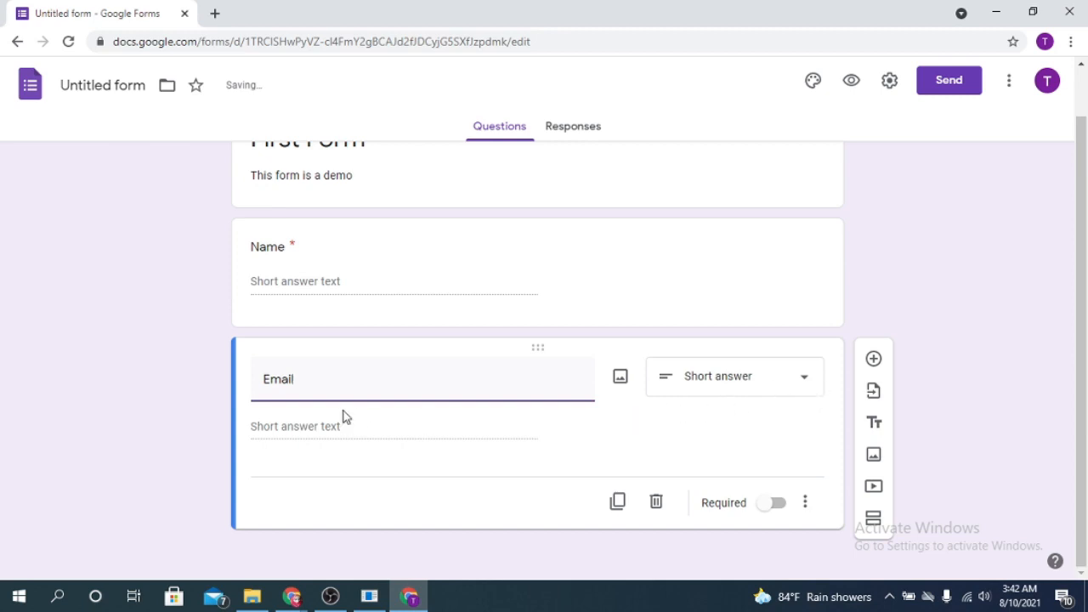
pyautogui.click(799, 379)
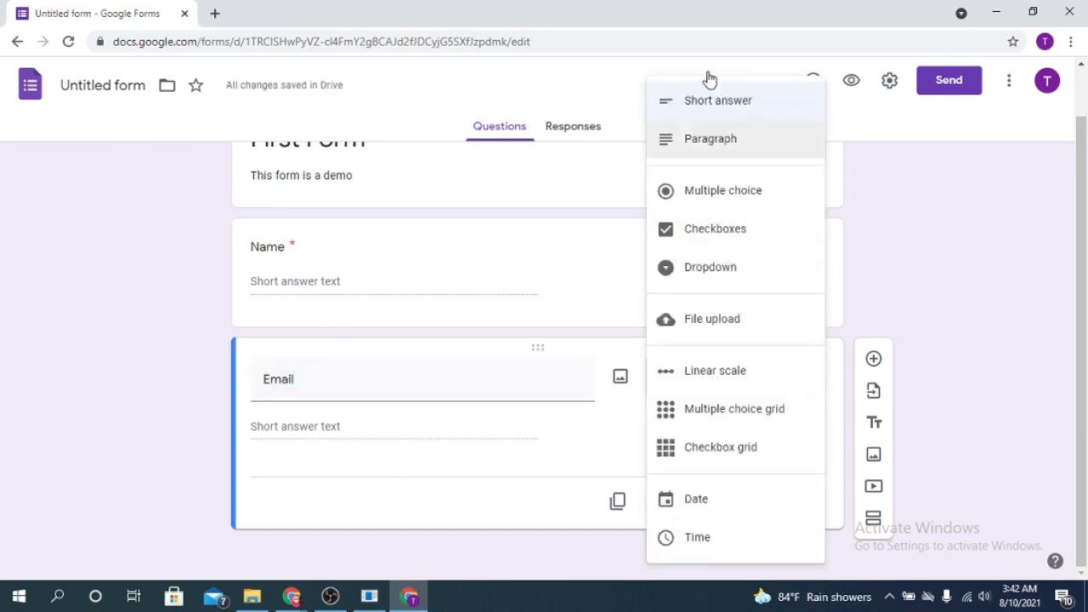
pyautogui.click(740, 108)
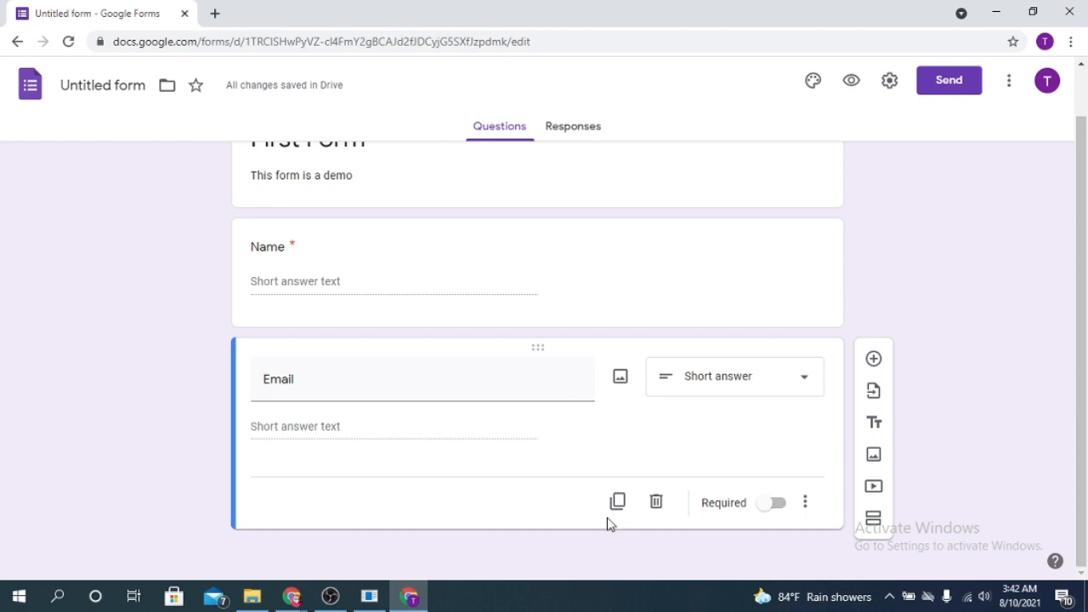
pyautogui.click(775, 503)
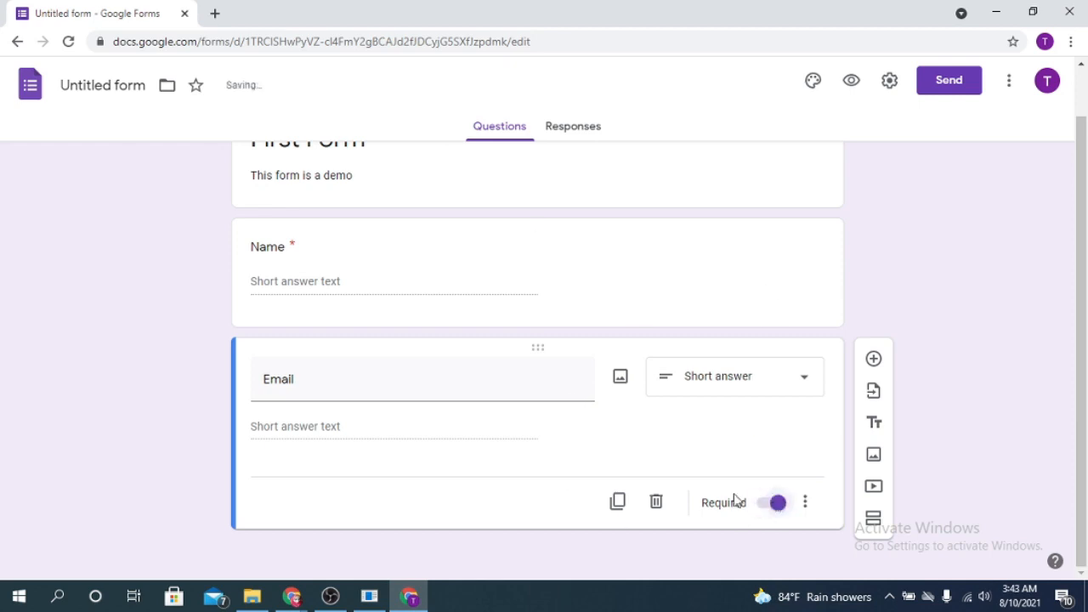
pyautogui.click(874, 358)
pyautogui.write('Gender')
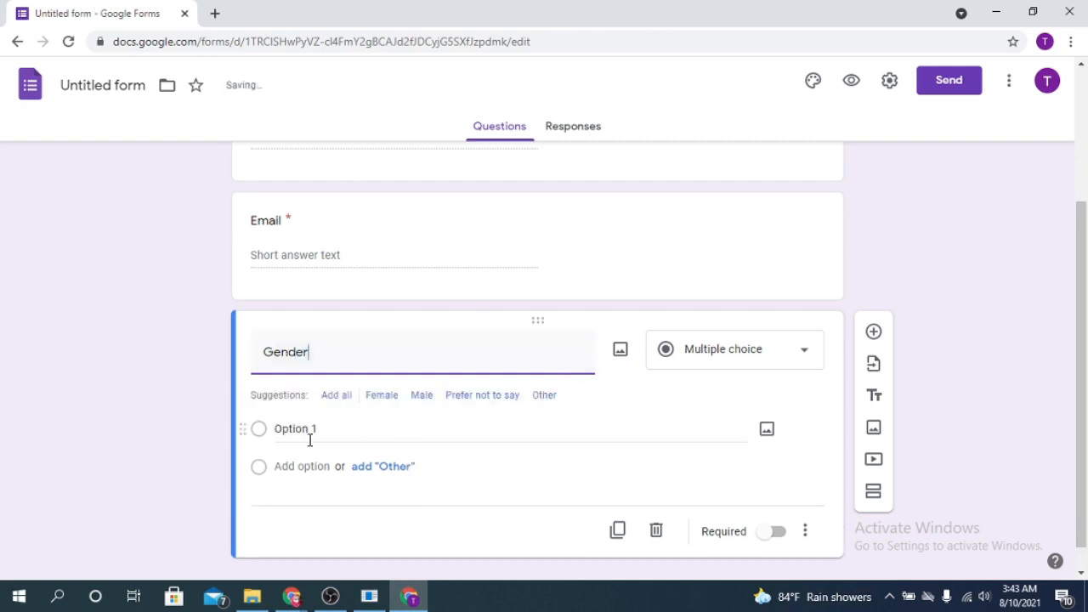
# Give the Gender question the options Female, Male, Prefer not to say and Other
pyautogui.click(298, 430)
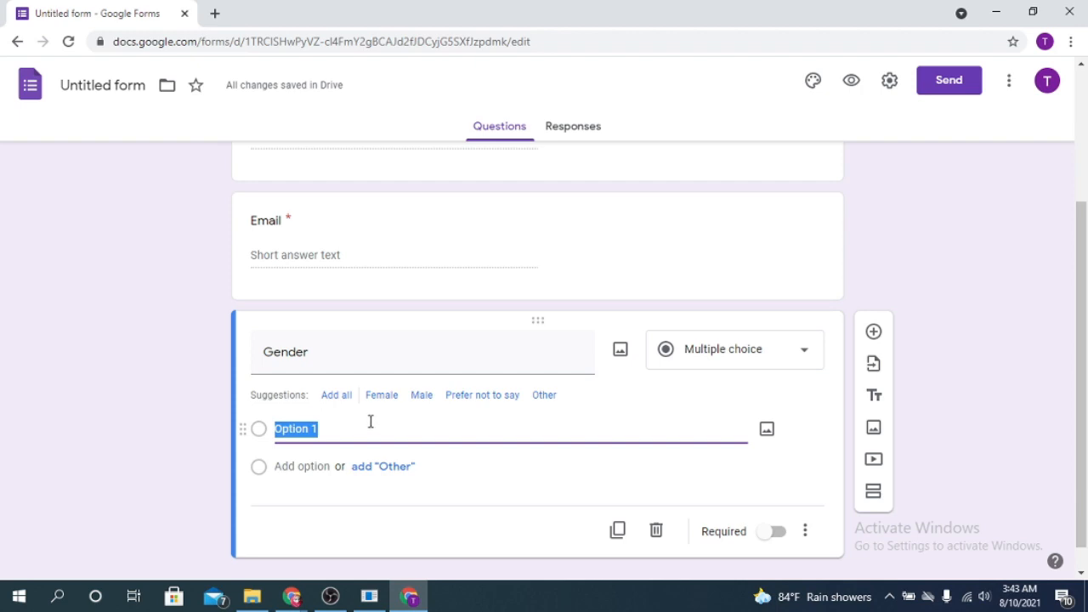
pyautogui.write('F')
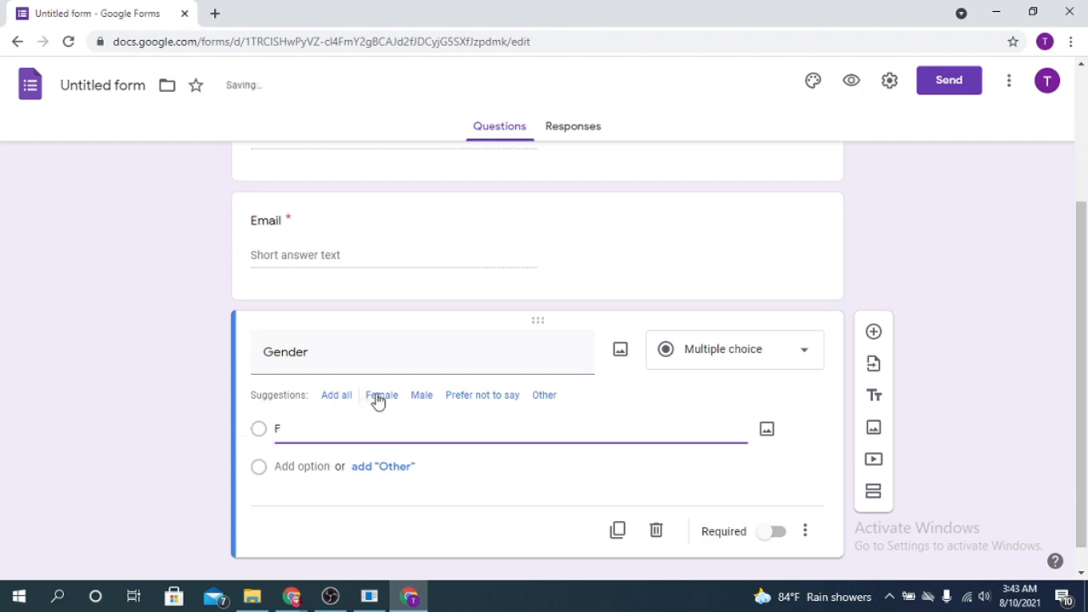
pyautogui.click(379, 395)
pyautogui.click(280, 424)
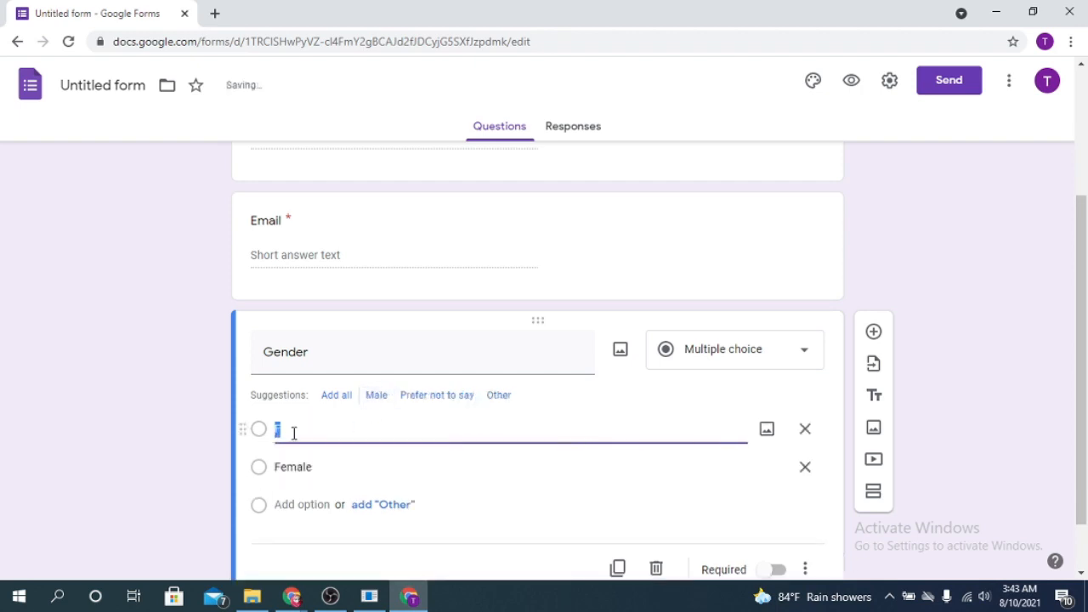
pyautogui.click(377, 396)
pyautogui.click(300, 436)
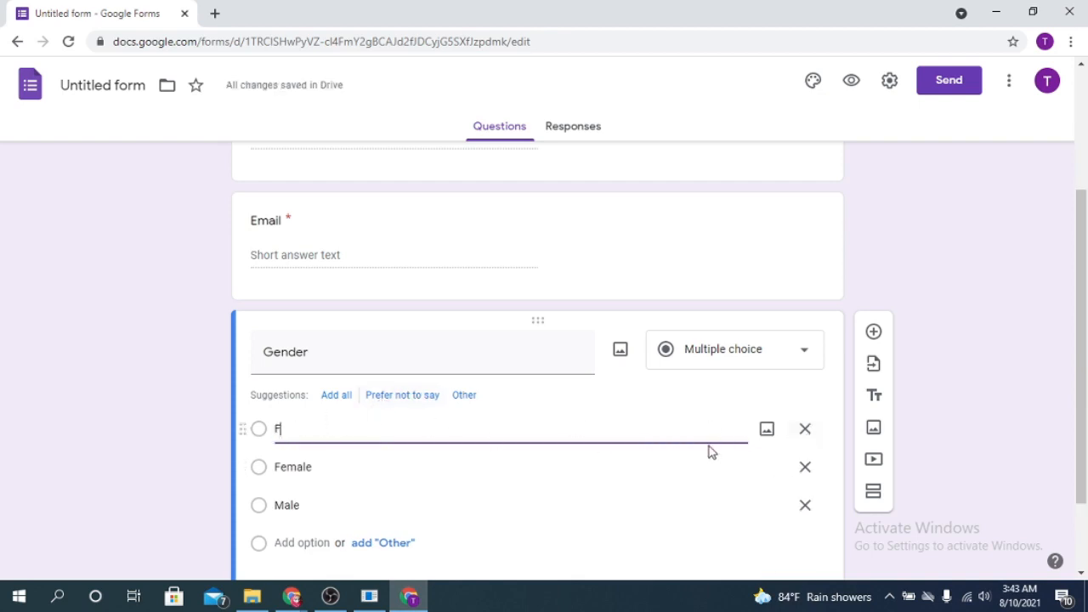
pyautogui.click(793, 431)
pyautogui.click(445, 432)
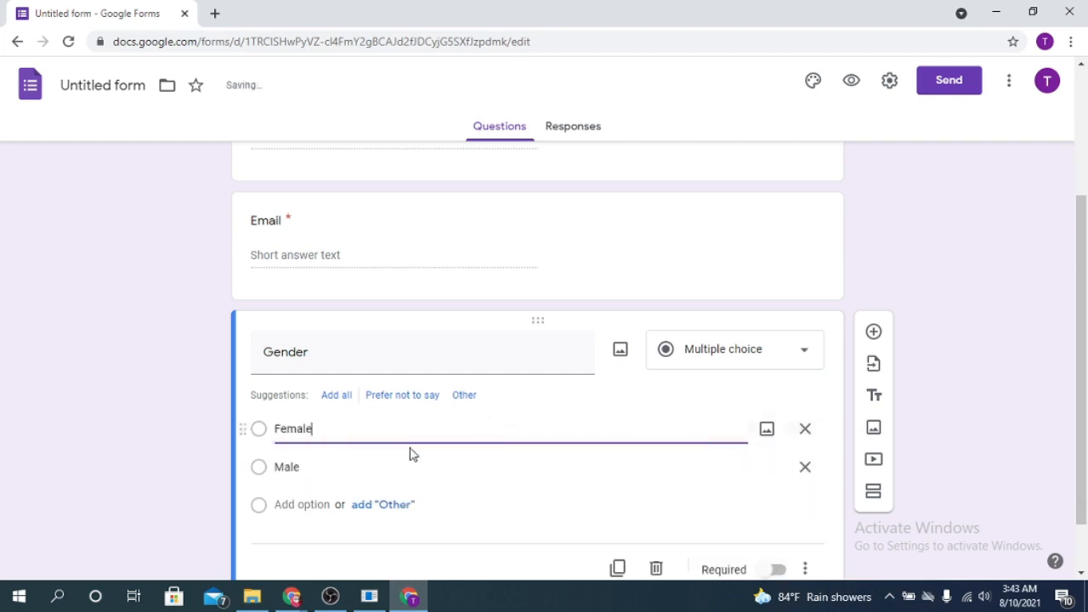
pyautogui.click(328, 465)
pyautogui.click(402, 394)
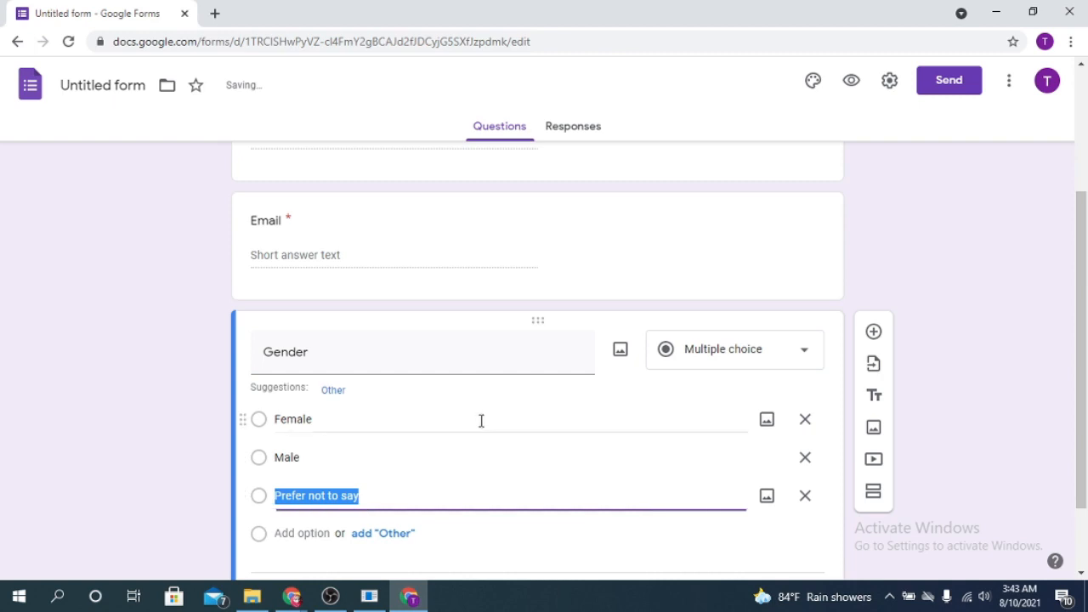
pyautogui.click(311, 532)
pyautogui.click(334, 390)
# Make Gender a required Checkboxes question and add a new question below it
pyautogui.scroll(-2, 382, 476)
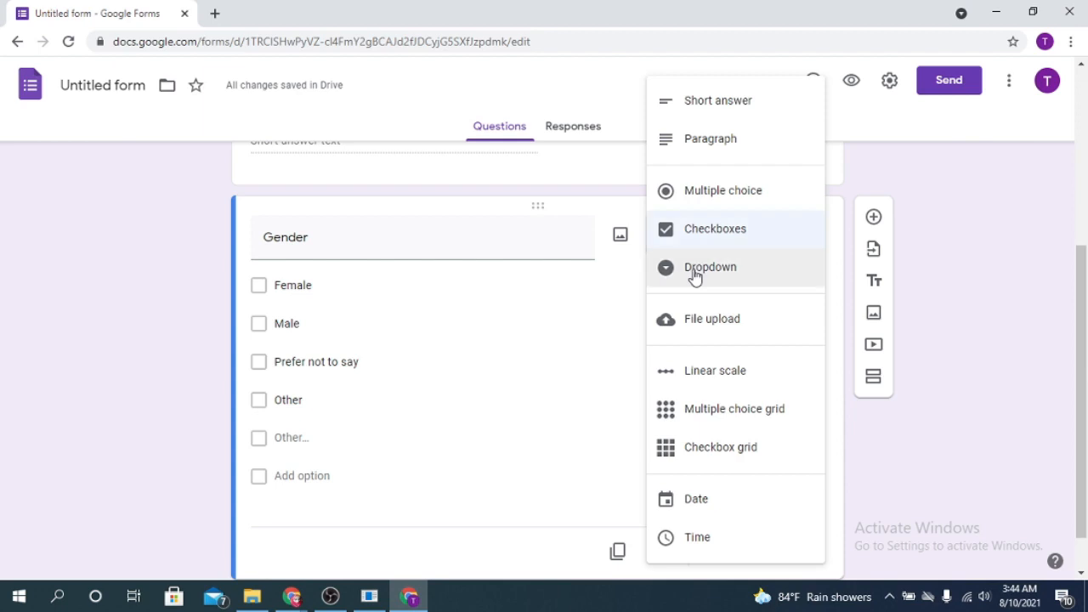
pyautogui.click(885, 496)
pyautogui.click(774, 554)
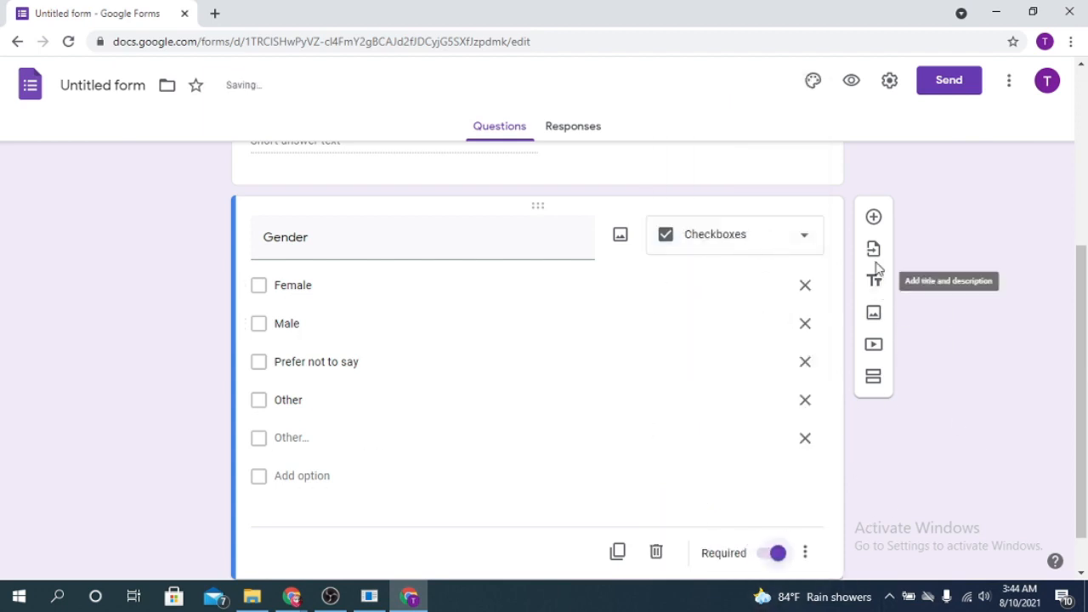
pyautogui.click(876, 218)
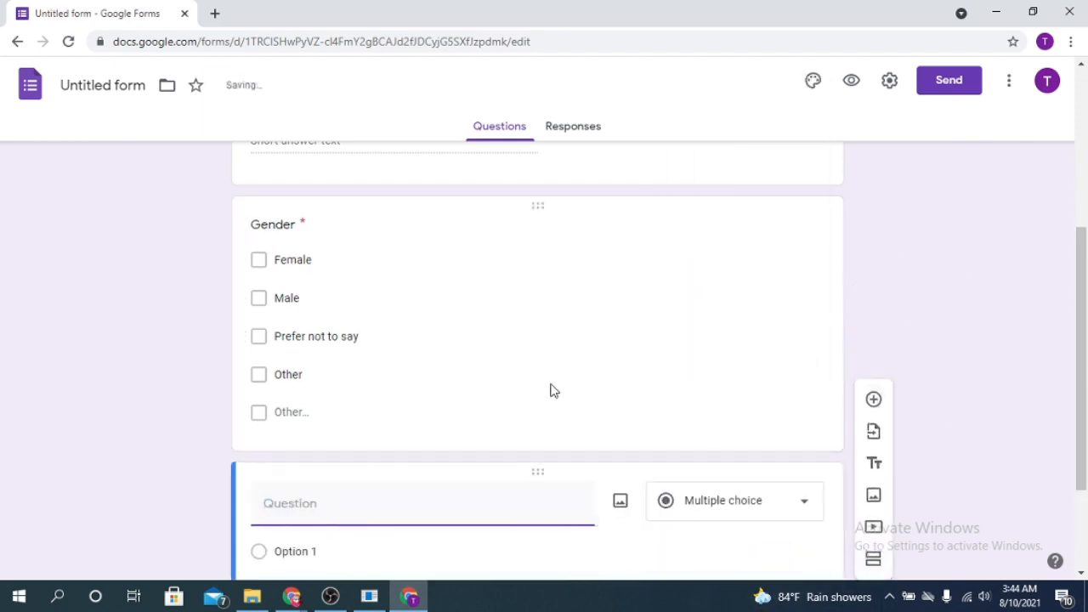
# Title the new question 'choice' with options Form, Sheet, Slide and Doc
pyautogui.click(259, 264)
pyautogui.scroll(-2, 580, 281)
pyautogui.click(405, 357)
pyautogui.write('choice')
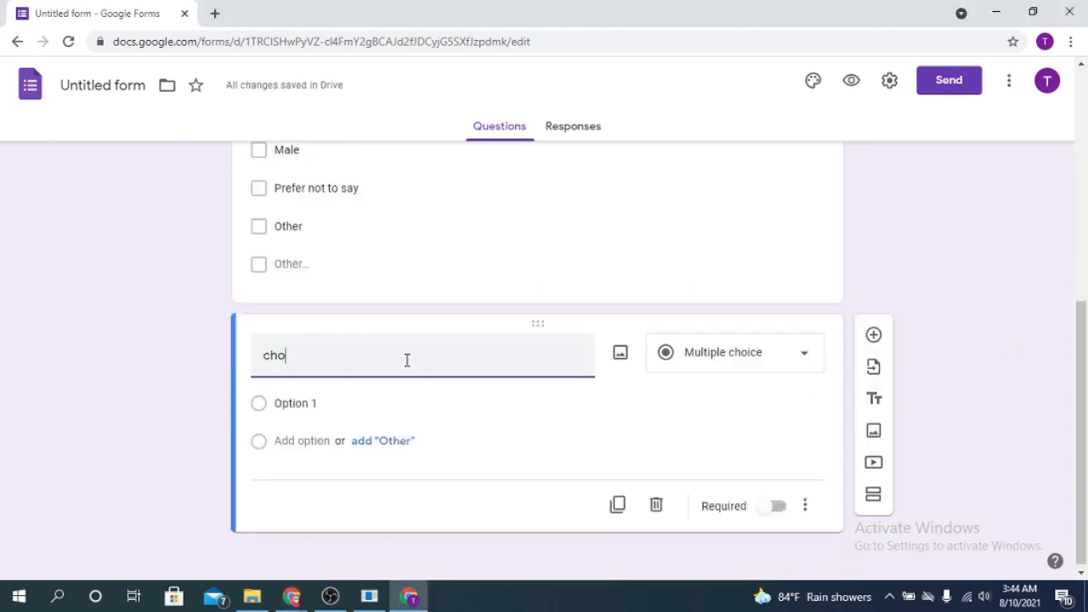
pyautogui.click(356, 403)
pyautogui.write('Form')
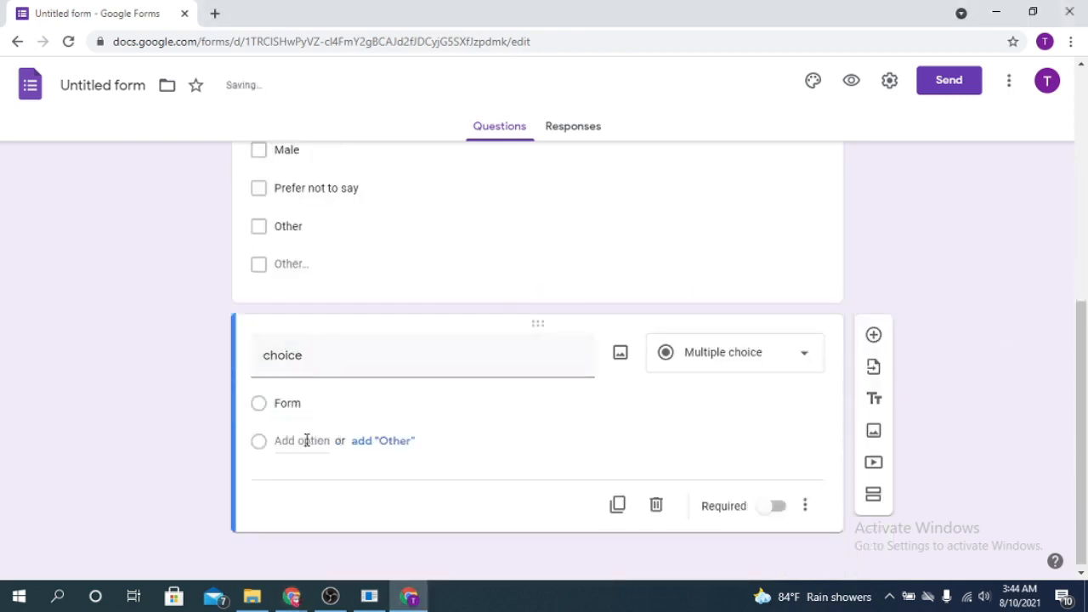
pyautogui.click(307, 440)
pyautogui.write('Sheet')
pyautogui.click(297, 481)
pyautogui.write('Slide')
pyautogui.press('Return')
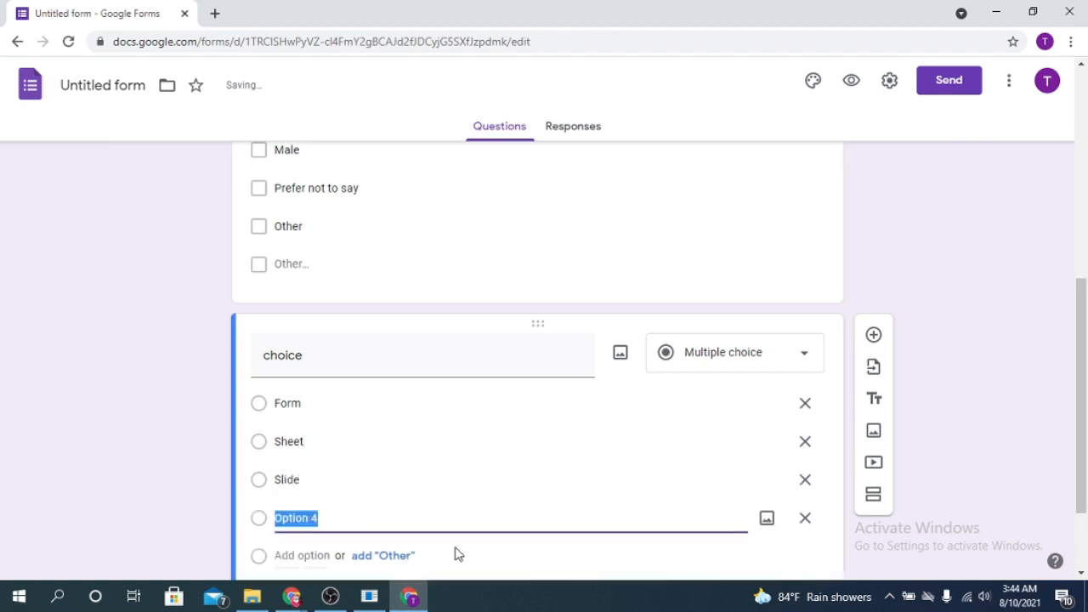
pyautogui.write('Doc')
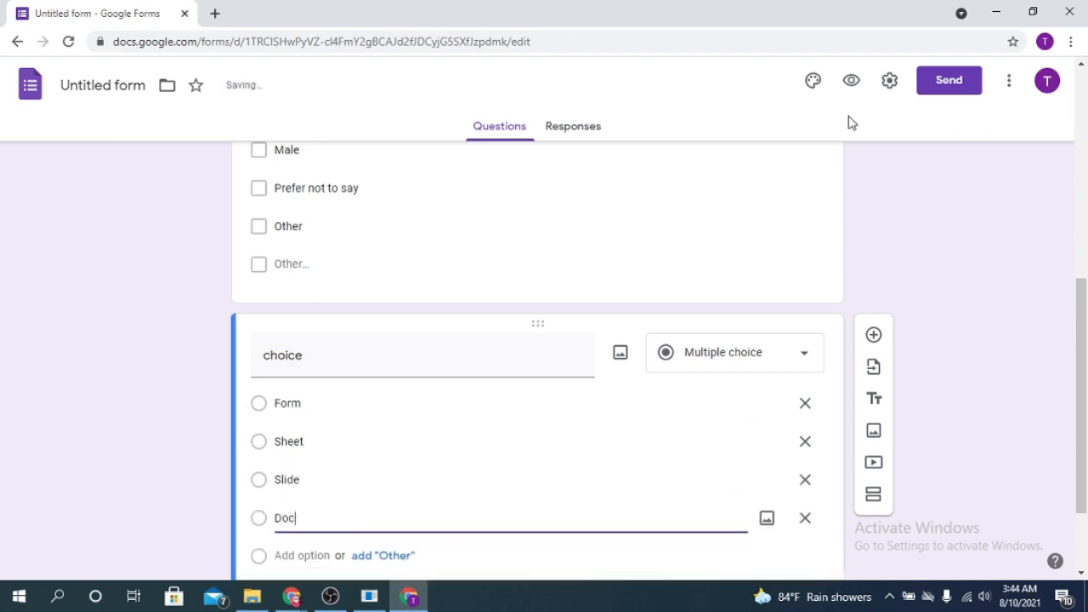
# Keep 'choice' as multiple choice and add another question below it
pyautogui.click(797, 345)
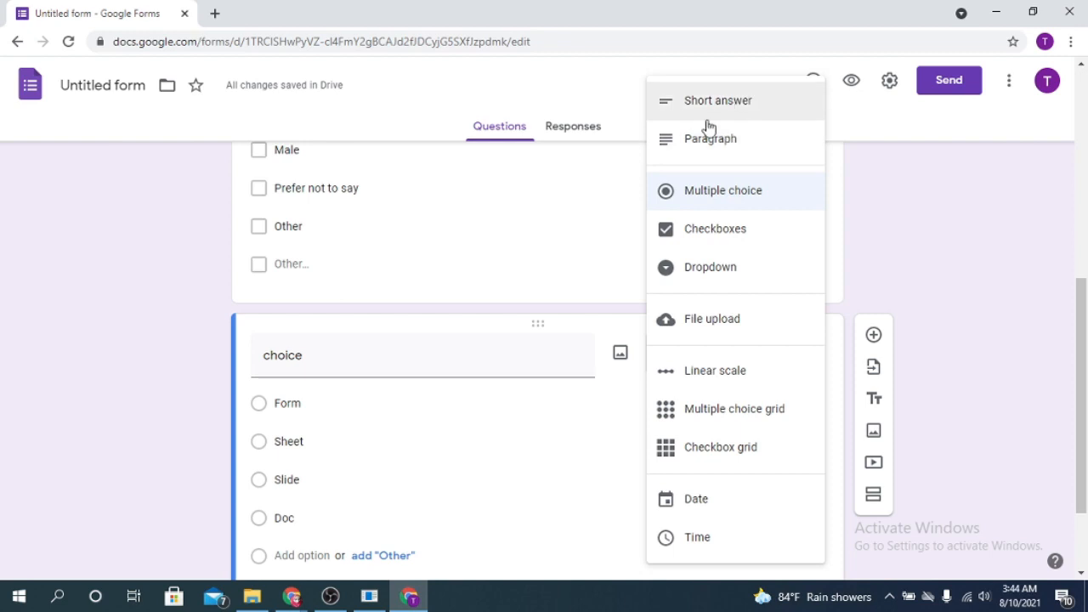
pyautogui.click(1027, 274)
pyautogui.scroll(-3, 612, 396)
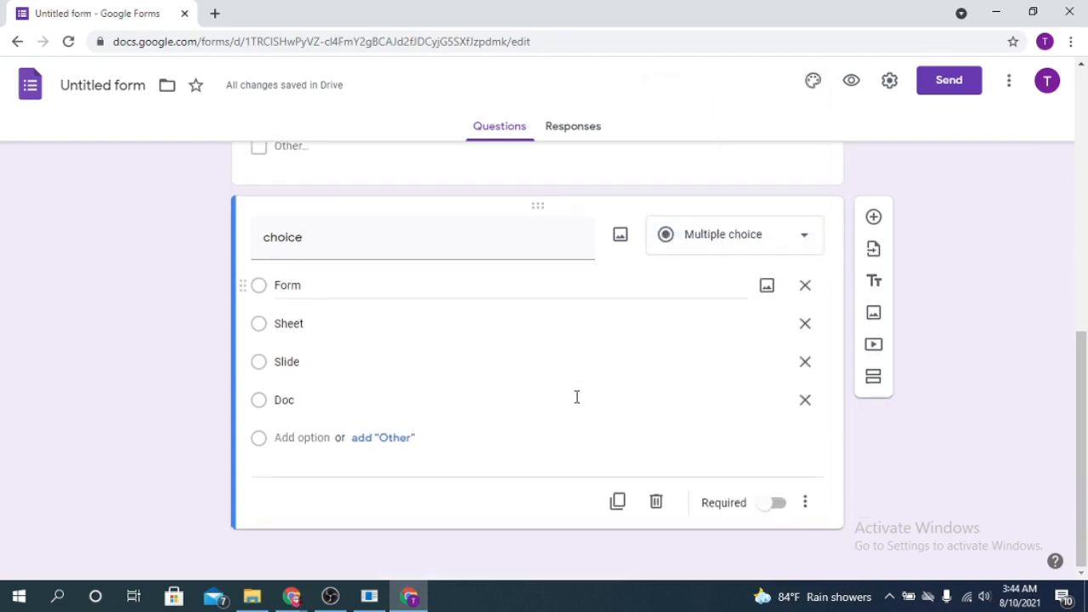
pyautogui.click(875, 218)
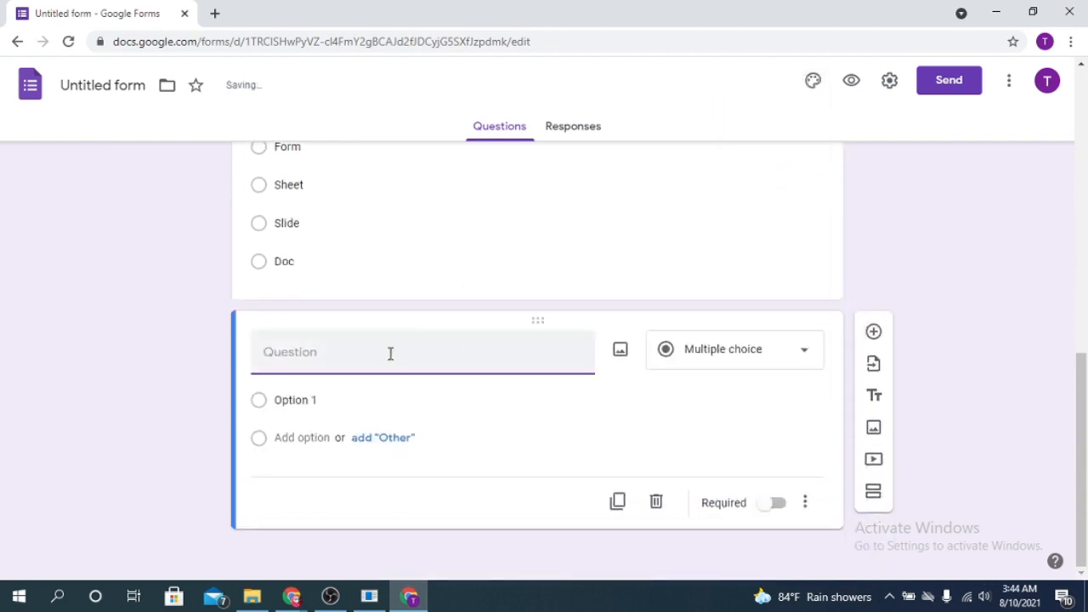
# Title the new question 'Your picture' and make it a File upload question
pyautogui.click(774, 351)
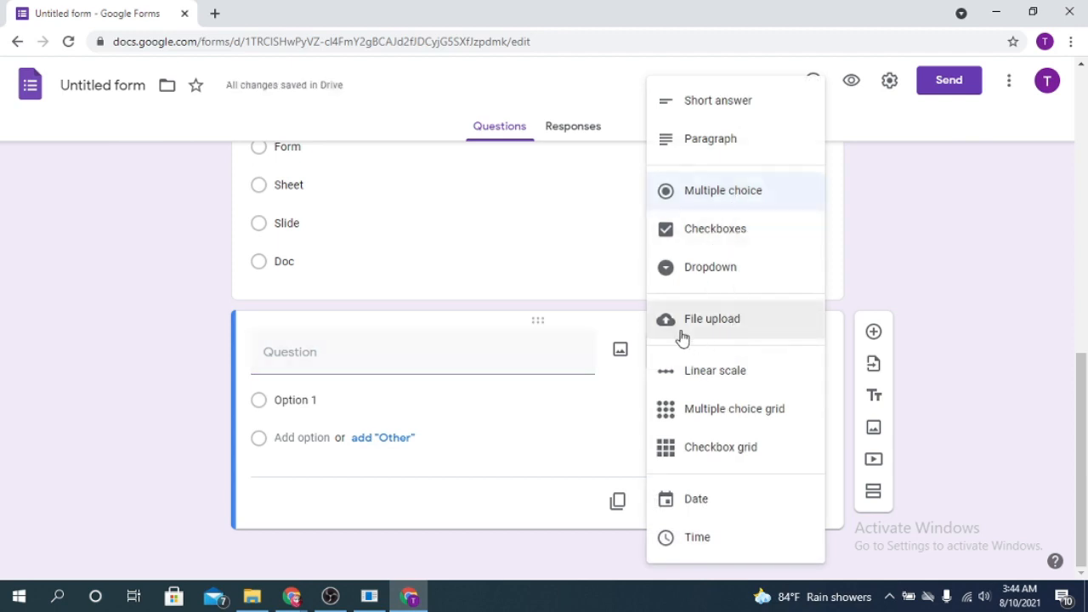
pyautogui.click(366, 349)
pyautogui.write('Your picture')
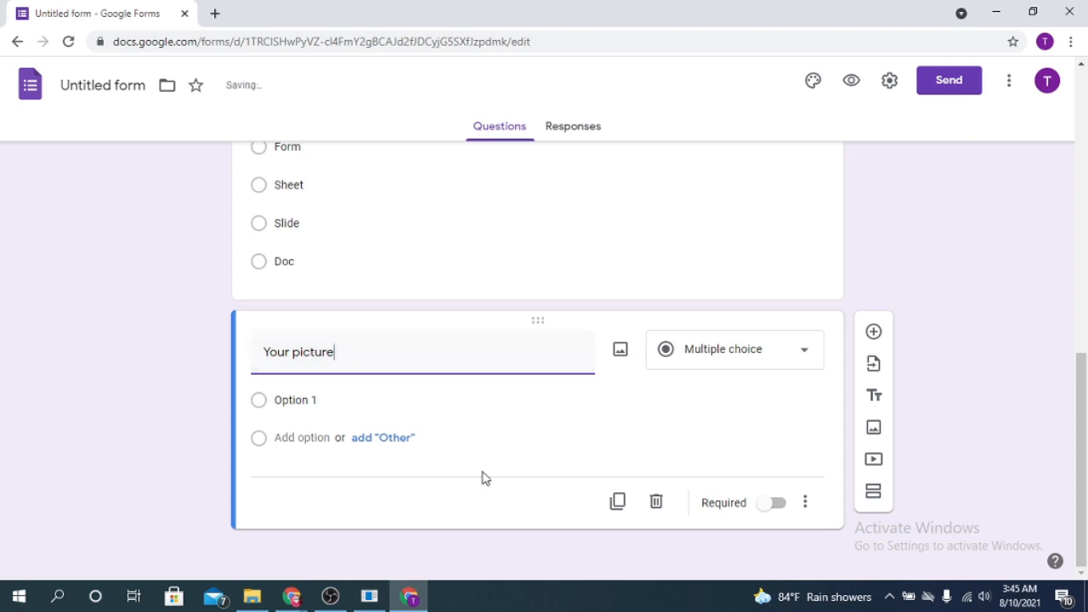
pyautogui.click(799, 350)
pyautogui.click(722, 335)
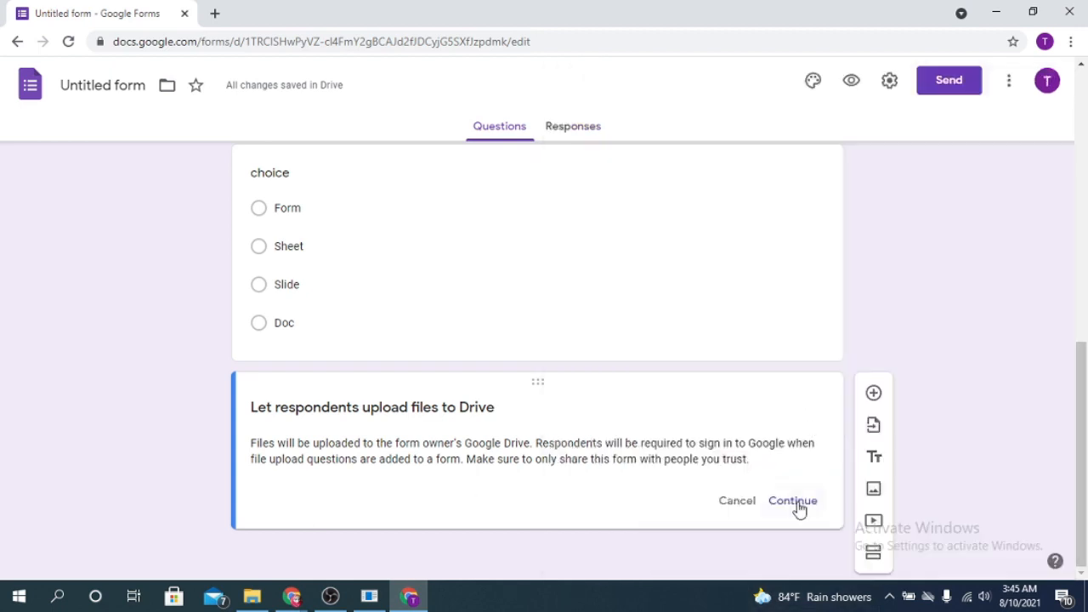
pyautogui.click(793, 503)
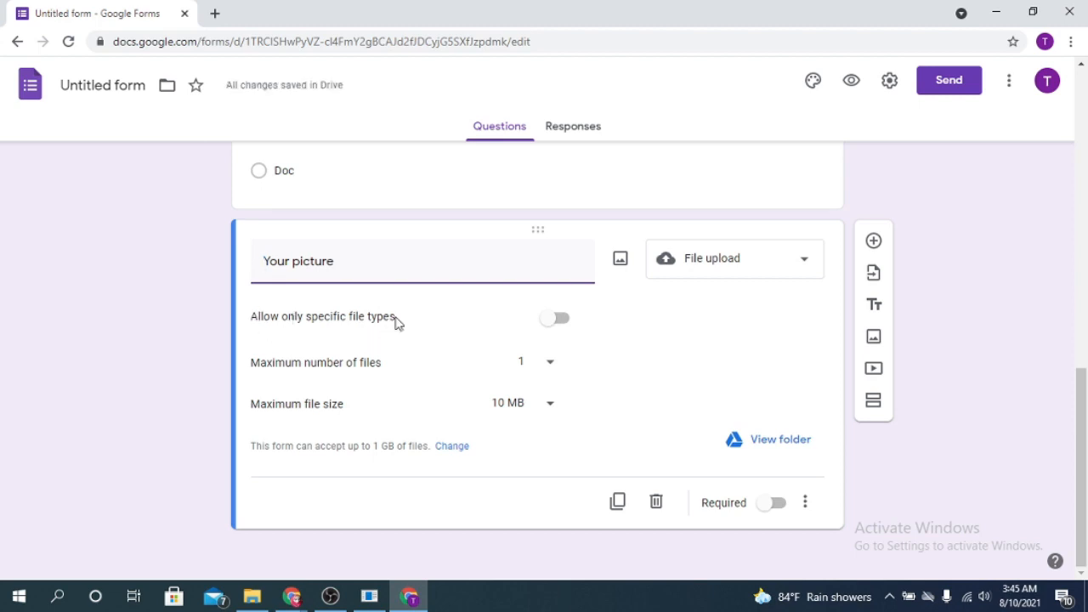
# Restrict 'Your picture' uploads to Image files only
pyautogui.click(554, 321)
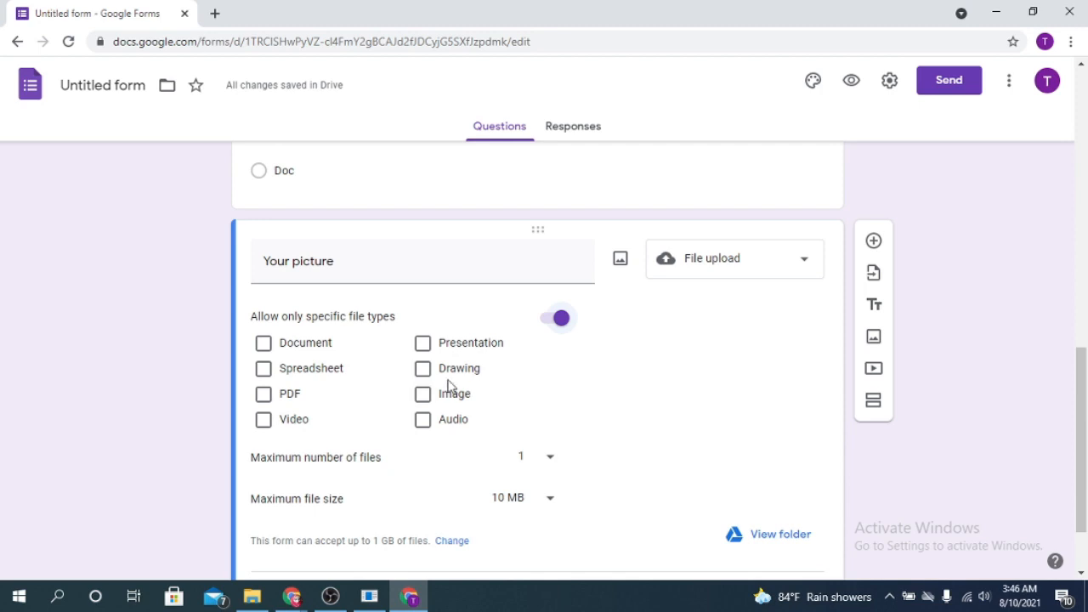
pyautogui.click(425, 396)
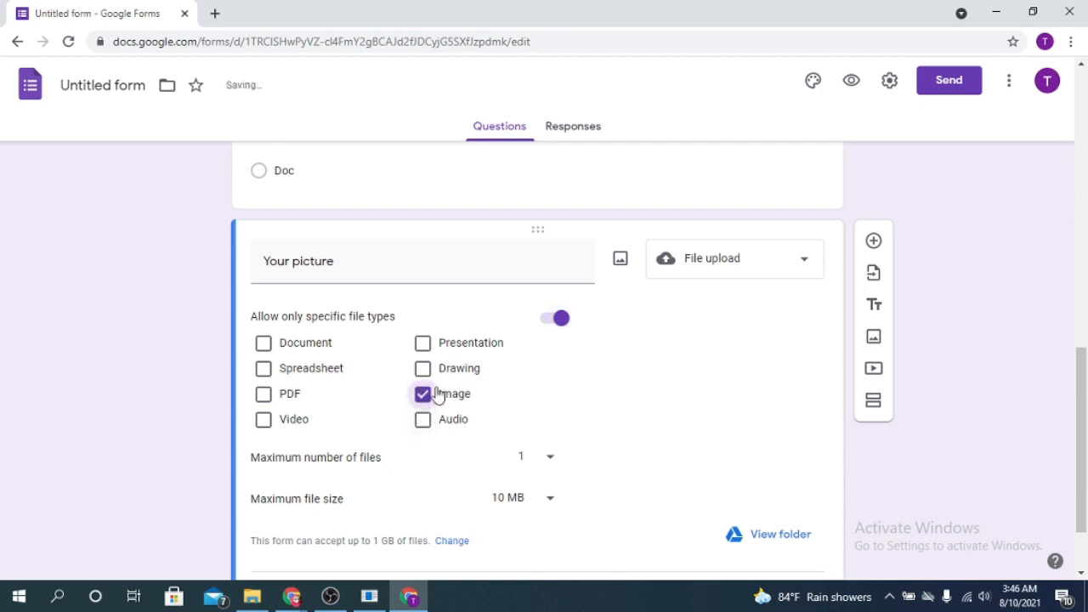
pyautogui.click(263, 396)
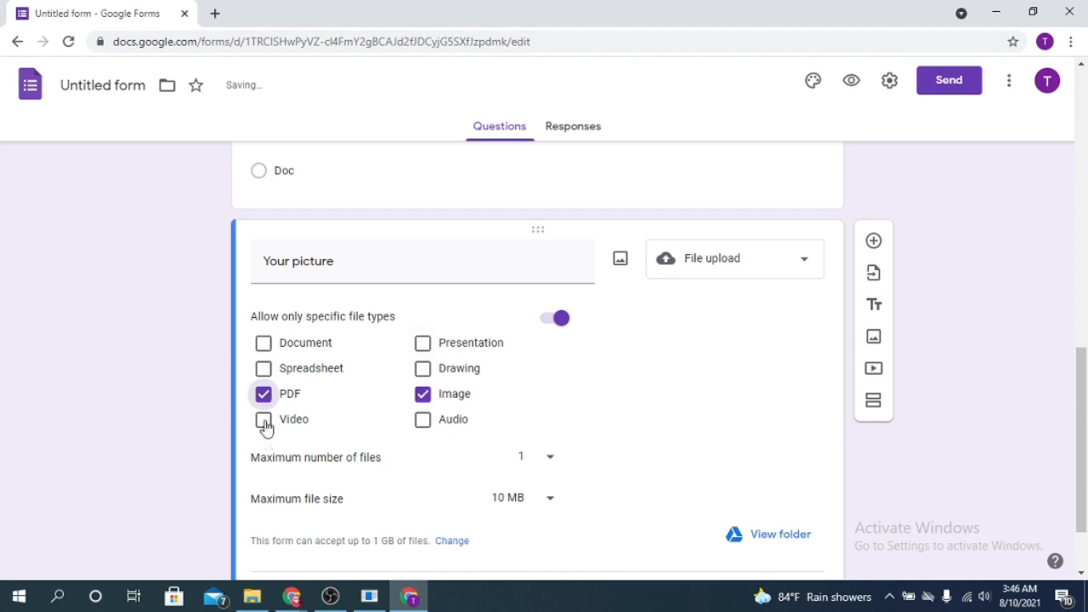
pyautogui.click(264, 422)
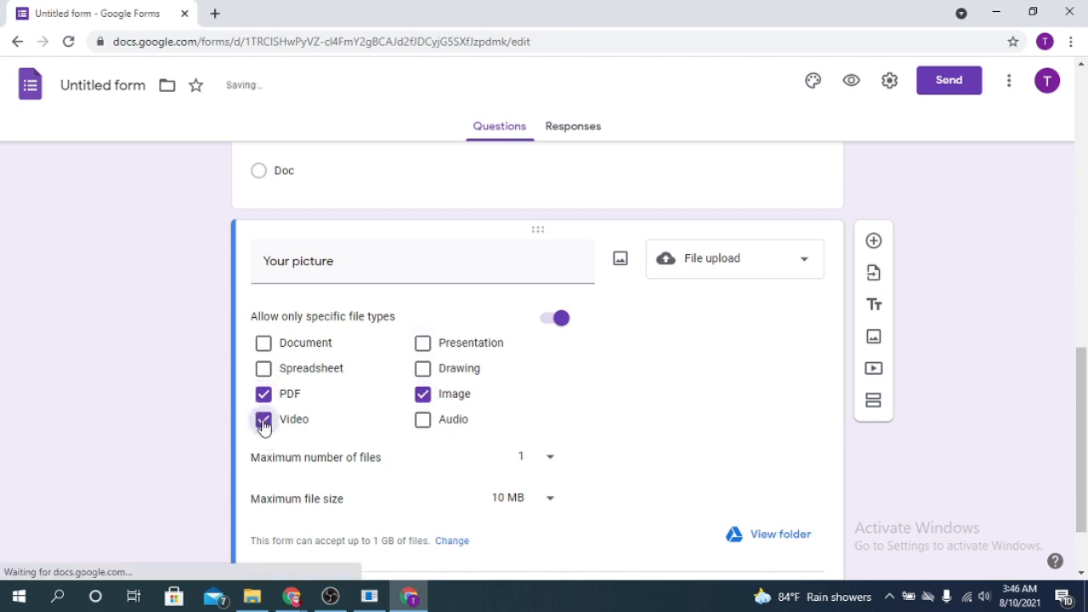
pyautogui.click(264, 423)
pyautogui.click(265, 396)
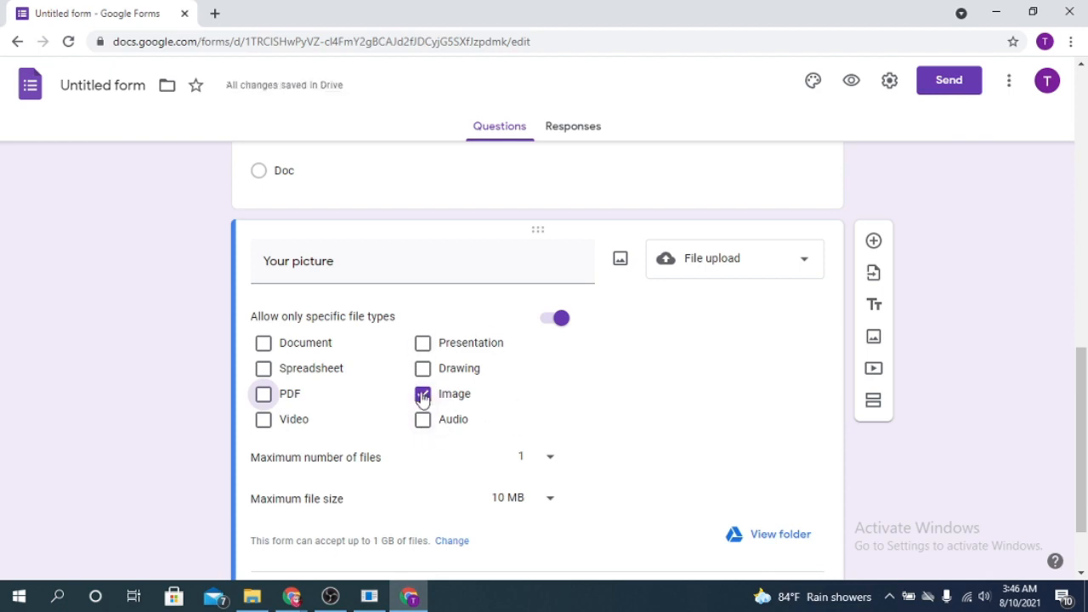
# Limit uploads to 1 file of up to 100 MB and make the question required
pyautogui.scroll(-1, 456, 467)
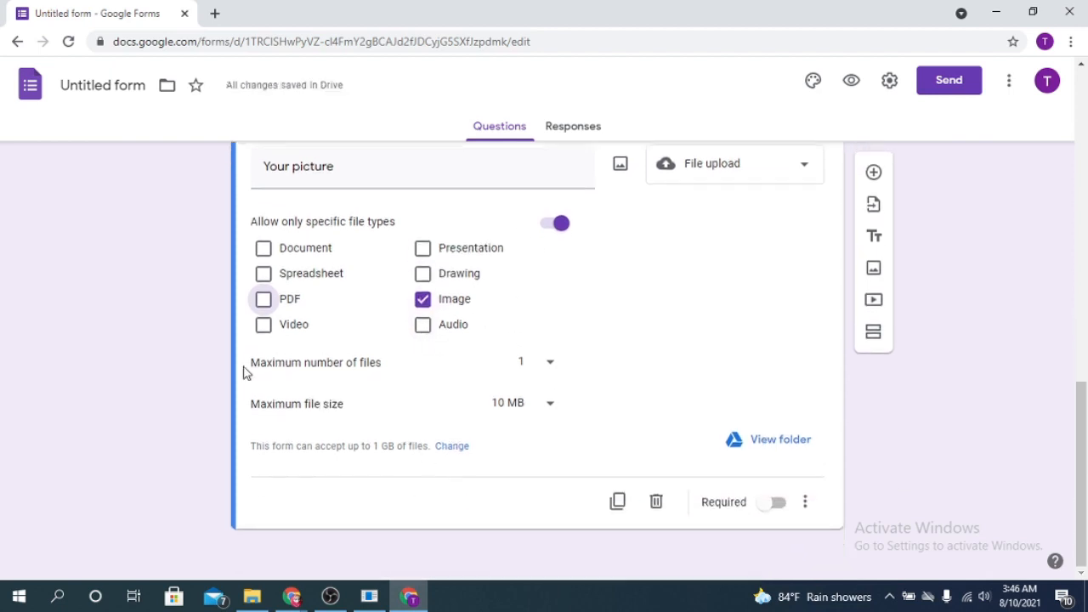
pyautogui.click(551, 365)
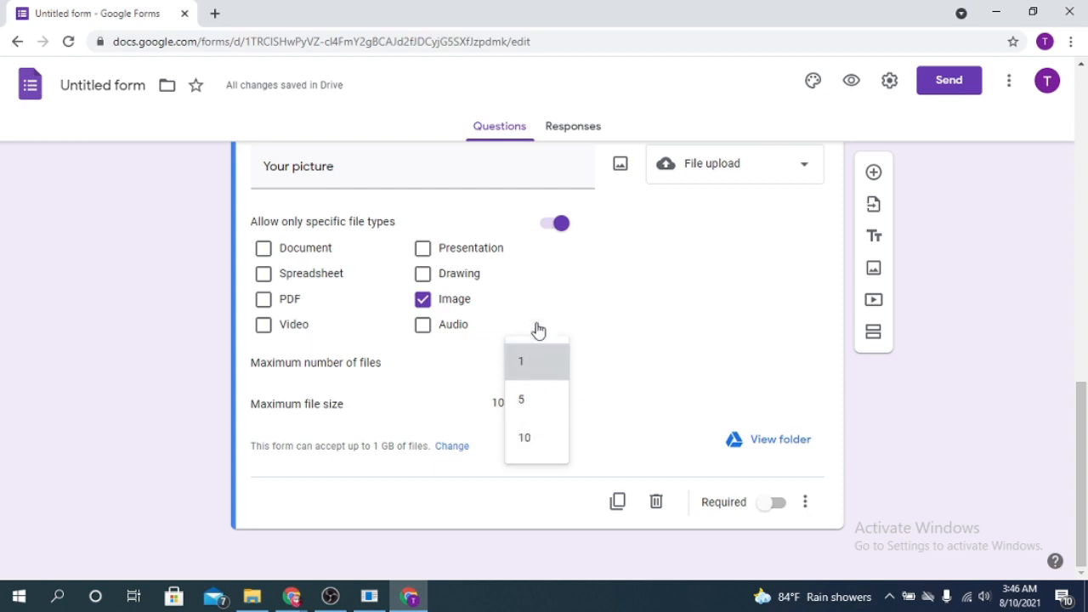
pyautogui.click(550, 368)
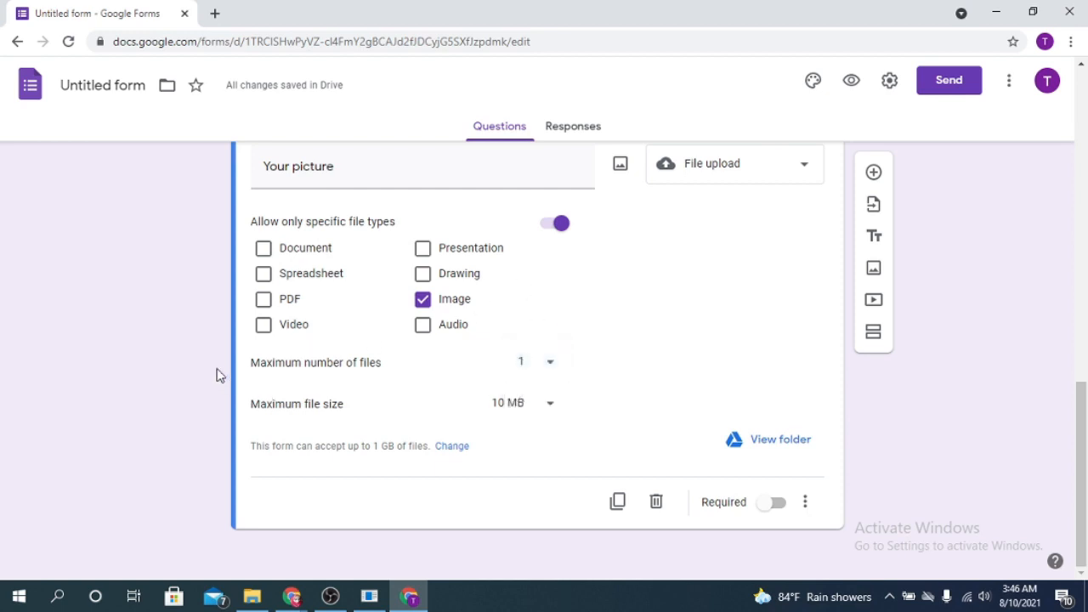
pyautogui.click(553, 406)
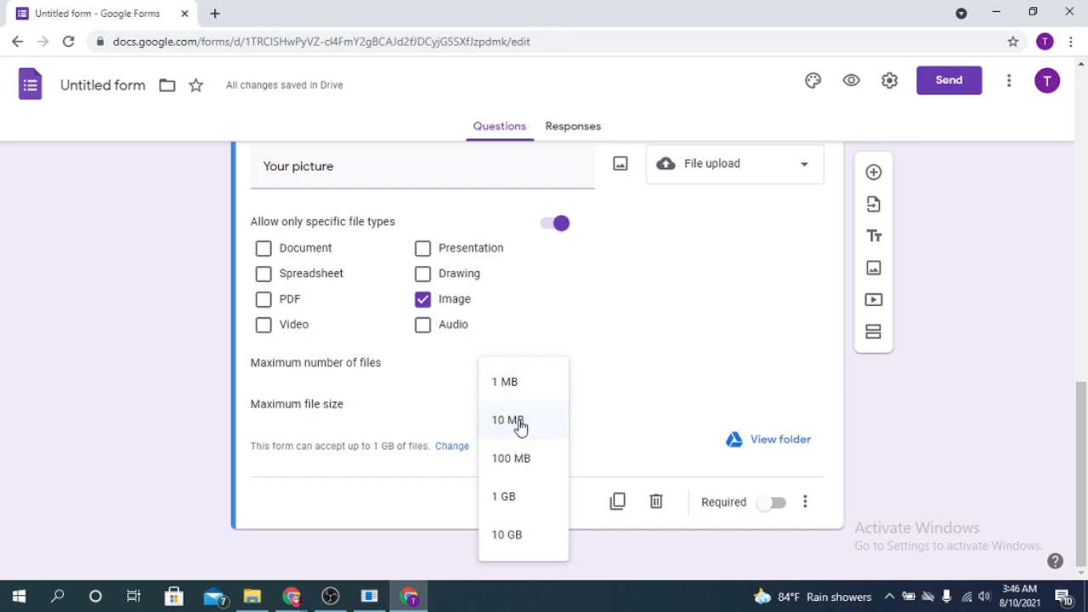
pyautogui.click(515, 463)
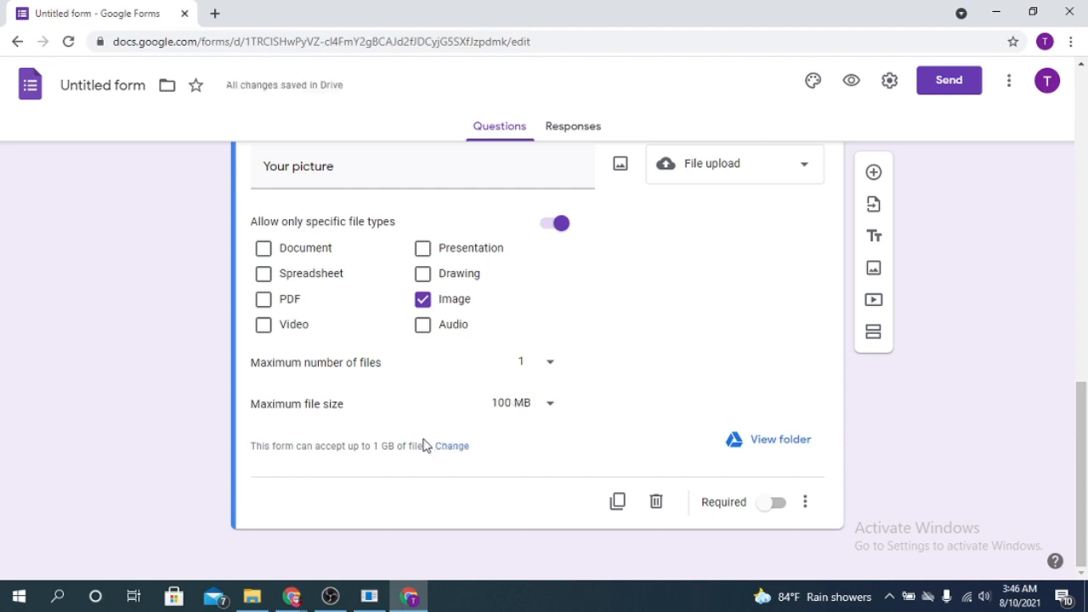
pyautogui.click(777, 508)
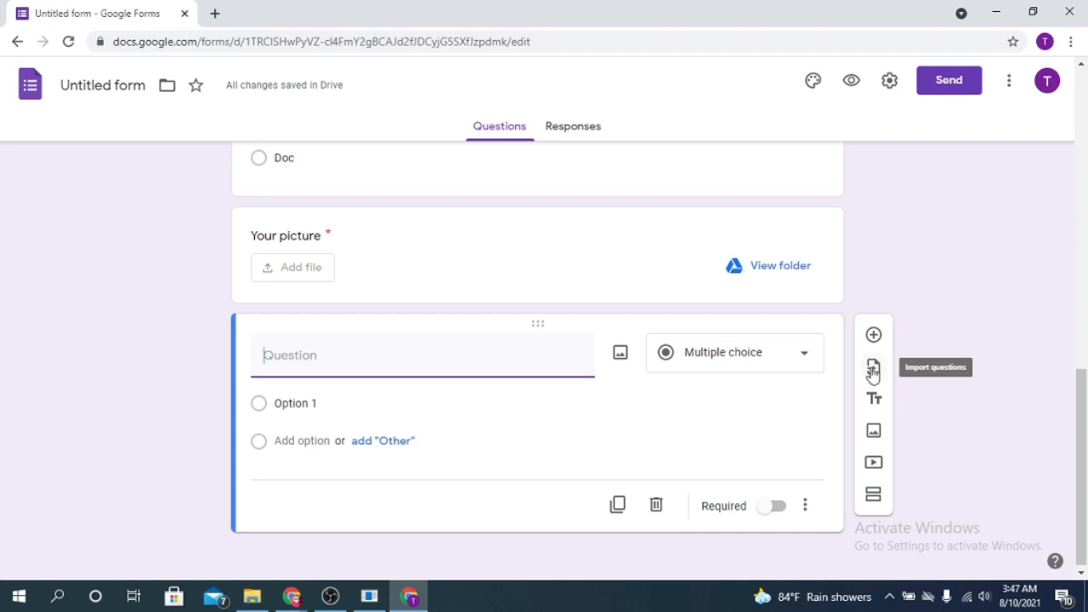
# Choose Untitled form as the source for importing questions
pyautogui.click(873, 371)
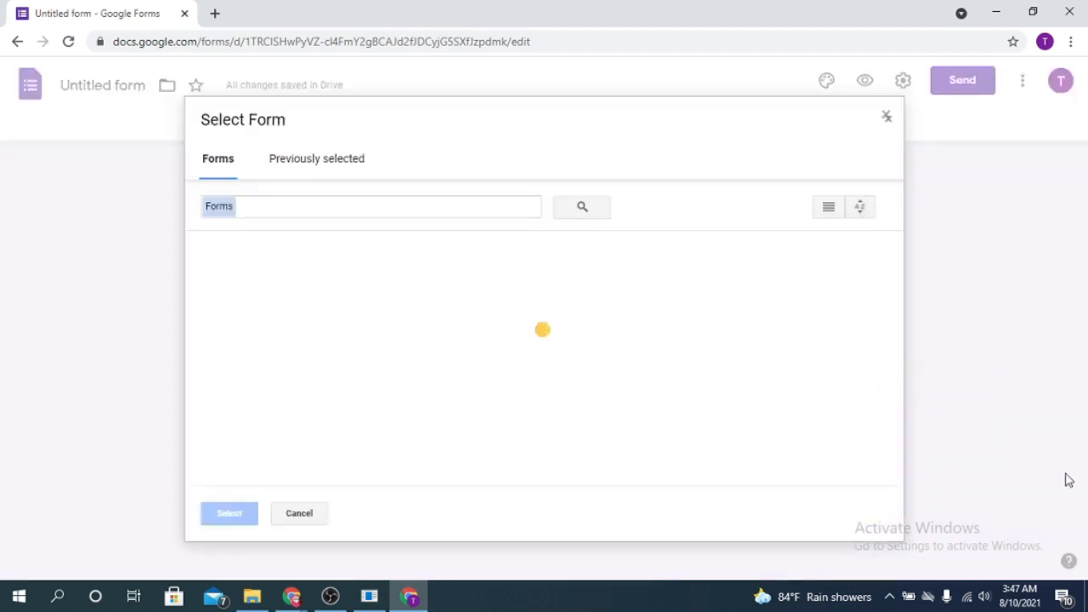
pyautogui.click(289, 158)
pyautogui.click(217, 158)
pyautogui.click(255, 365)
pyautogui.click(222, 514)
# Import the Email, Gender, choice, Your picture and one-option multiple-choice questions
pyautogui.scroll(-2, 916, 517)
pyautogui.scroll(2, 926, 424)
pyautogui.scroll(2, 925, 365)
pyautogui.scroll(-2, 964, 181)
pyautogui.scroll(-2, 857, 369)
pyautogui.scroll(2, 1049, 287)
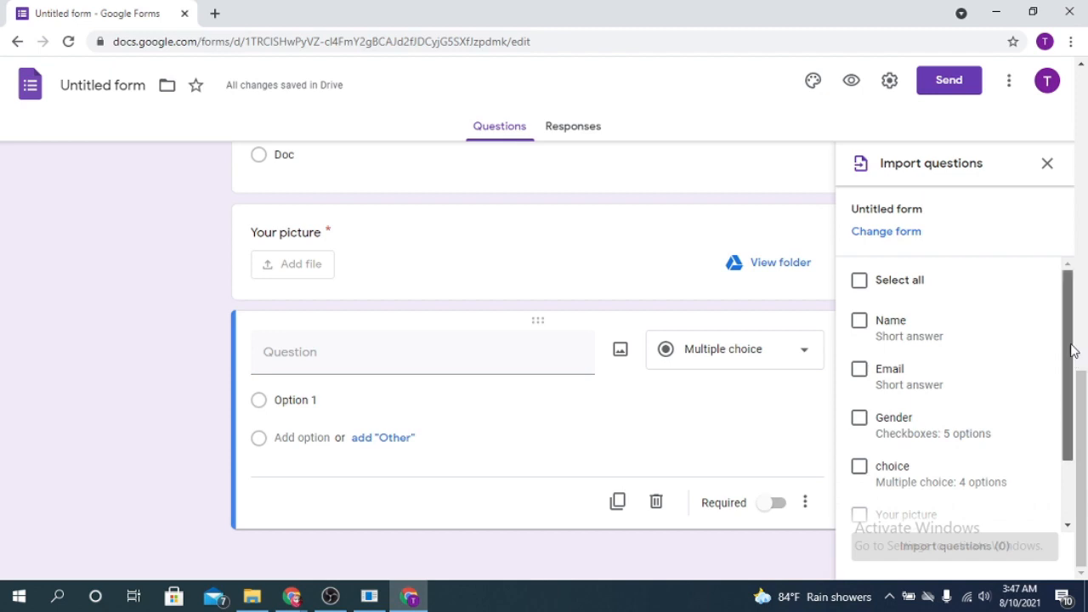
pyautogui.scroll(-2, 958, 327)
pyautogui.click(861, 289)
pyautogui.click(860, 336)
pyautogui.click(860, 383)
pyautogui.click(862, 432)
pyautogui.click(860, 478)
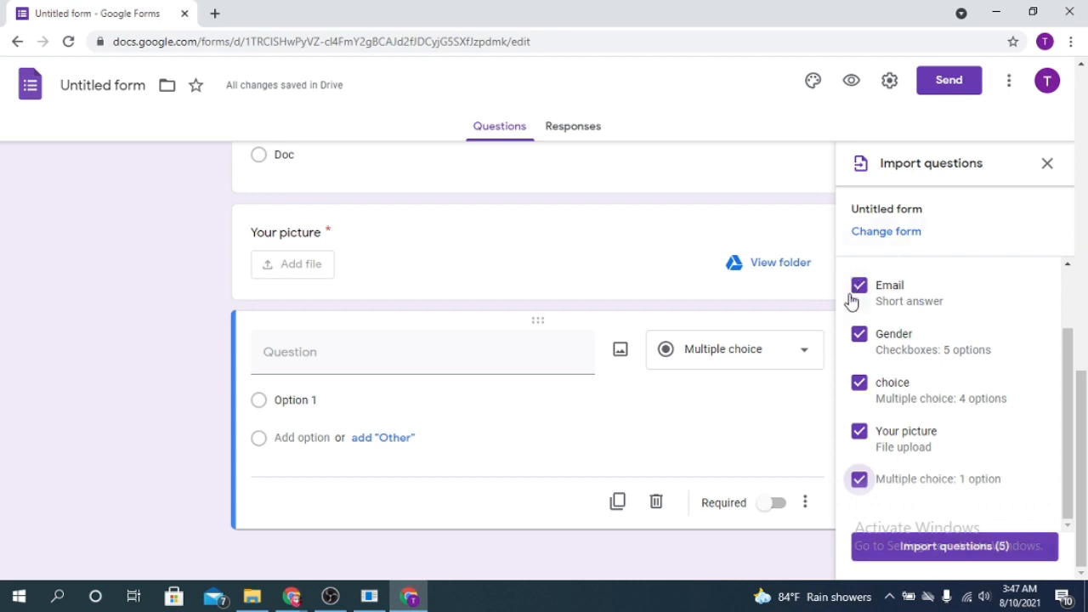
pyautogui.click(933, 550)
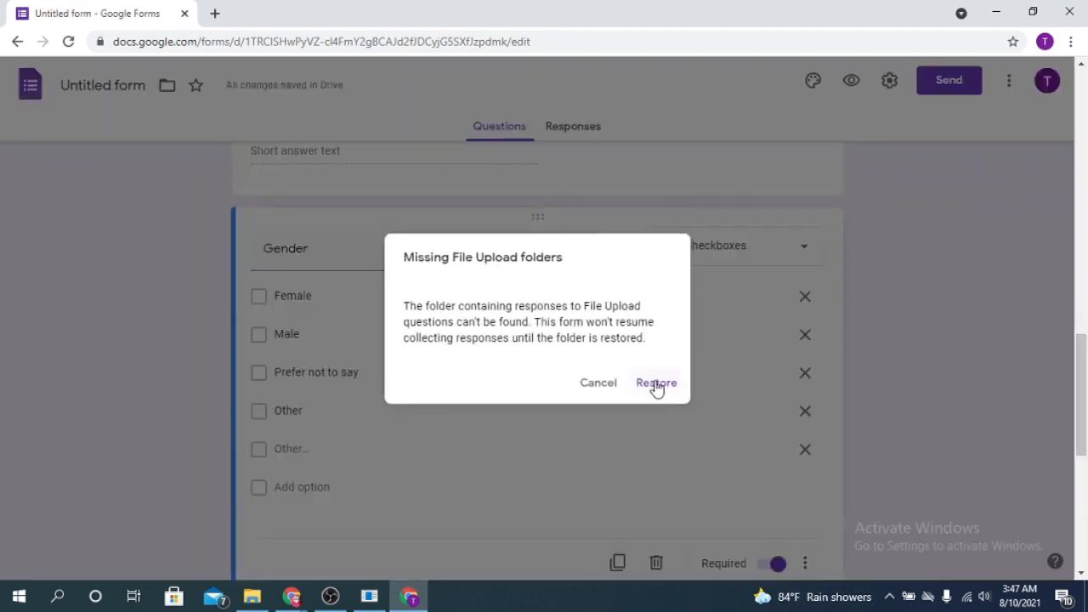
# Restore the missing upload folder and delete the empty multiple-choice question
pyautogui.click(656, 384)
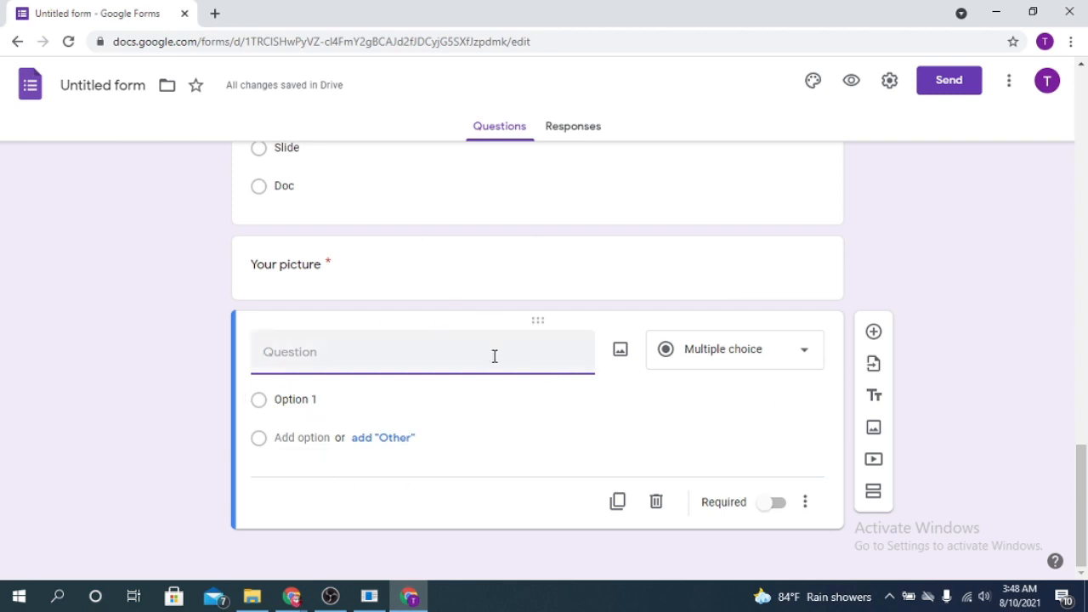
pyautogui.click(657, 505)
pyautogui.scroll(-2, 656, 506)
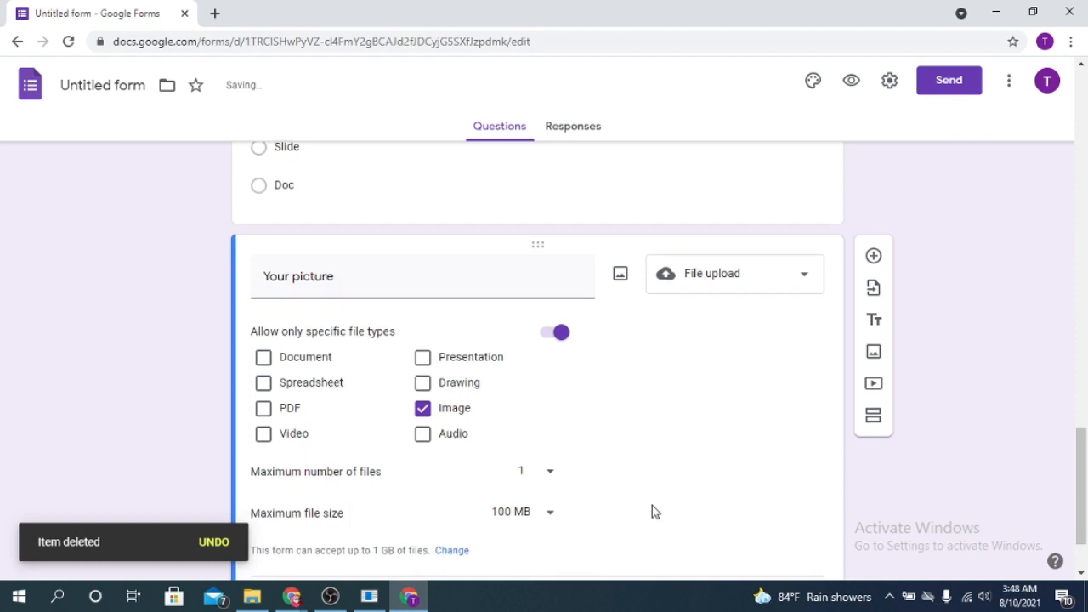
# Duplicate the 'Your picture' question and start renaming the copy to NID
pyautogui.doubleClick(668, 323)
pyautogui.click(748, 353)
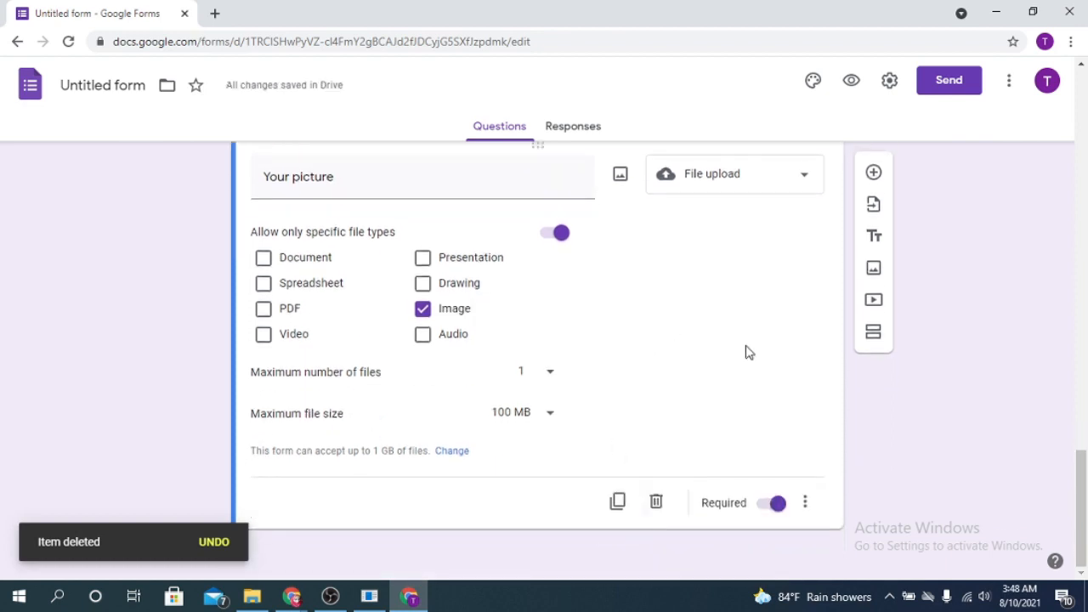
pyautogui.click(618, 502)
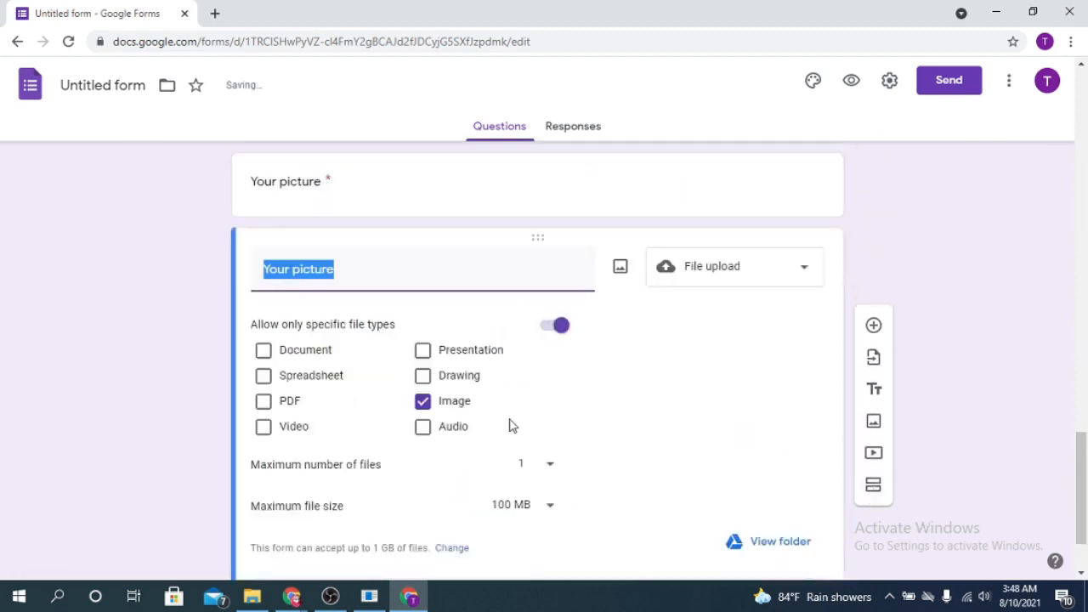
pyautogui.click(350, 266)
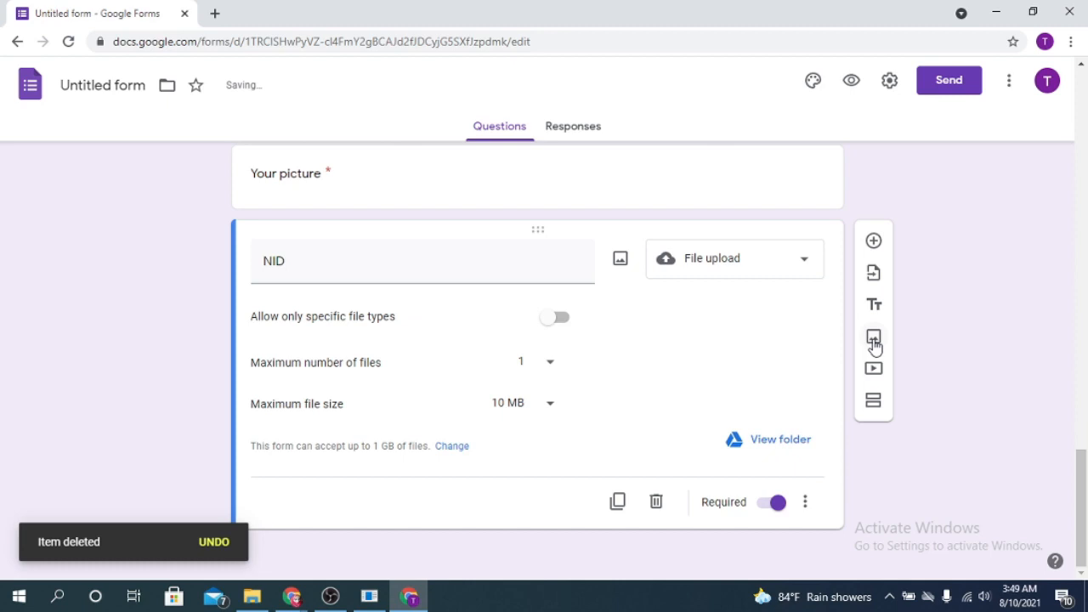
# Open Add image and try its Camera, Photos, Search and By URL tabs before returning to Upload
pyautogui.click(874, 337)
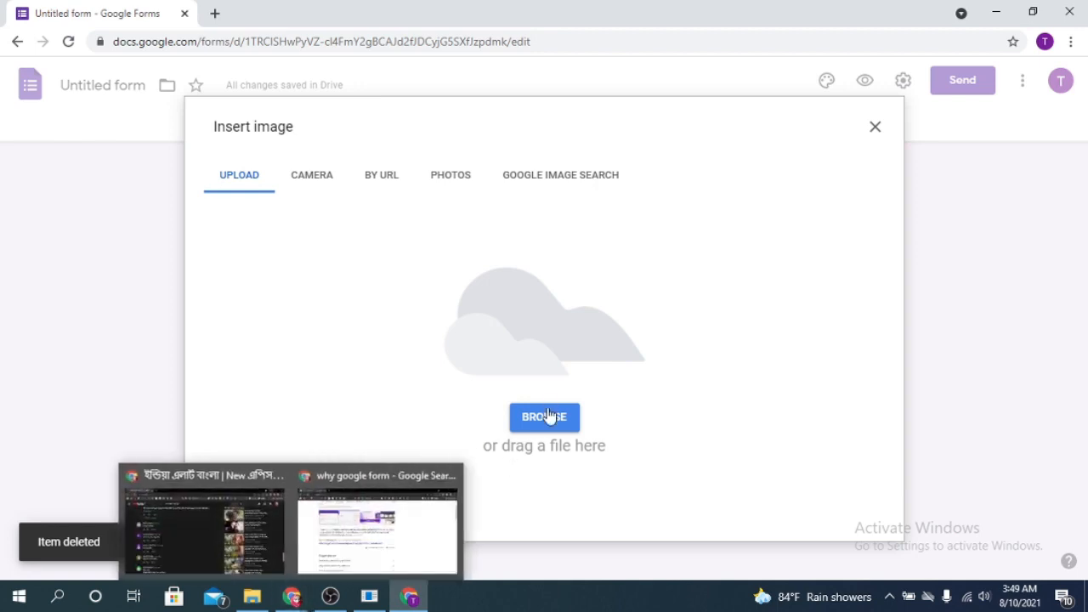
pyautogui.click(318, 182)
pyautogui.click(447, 179)
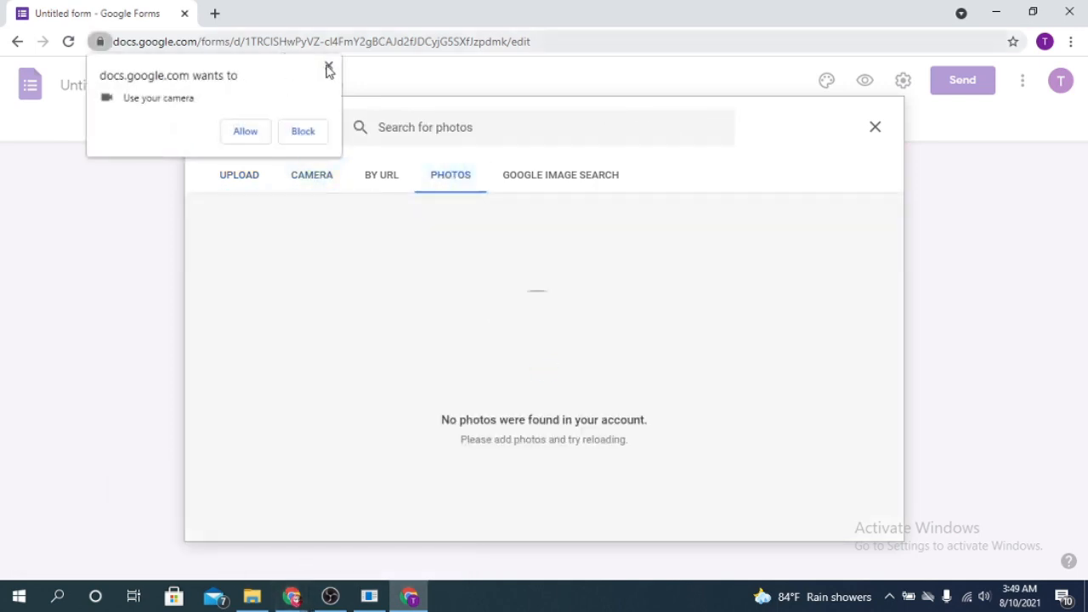
pyautogui.click(329, 68)
pyautogui.click(578, 176)
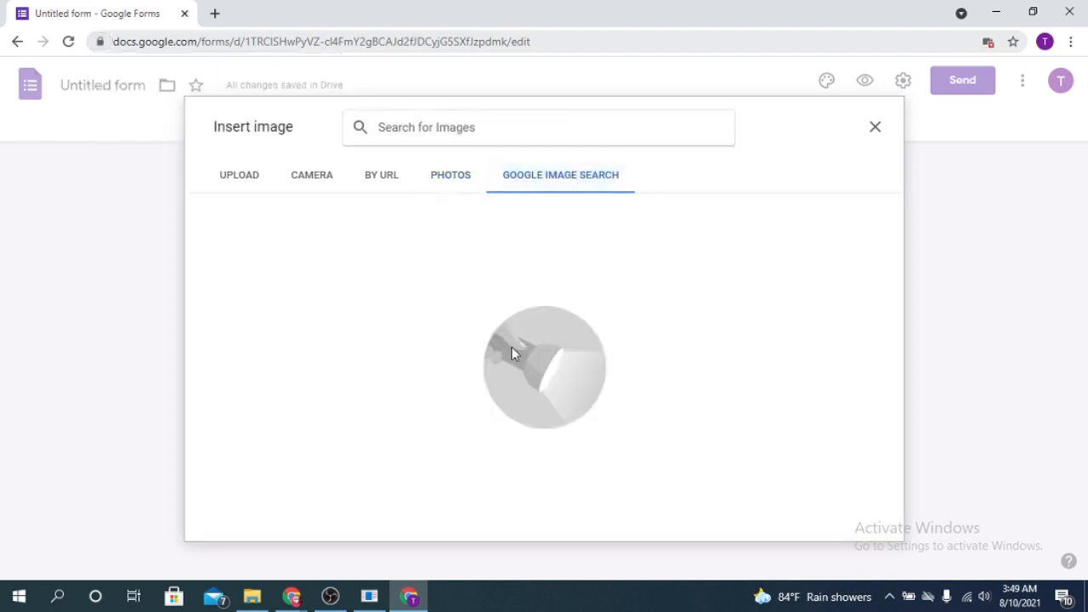
pyautogui.click(376, 184)
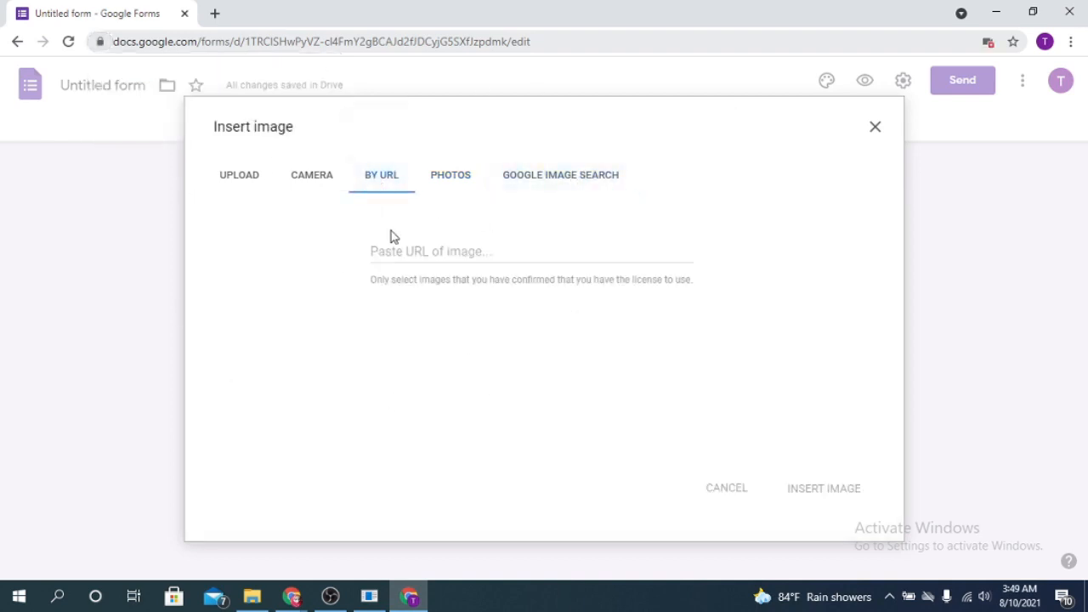
pyautogui.click(222, 182)
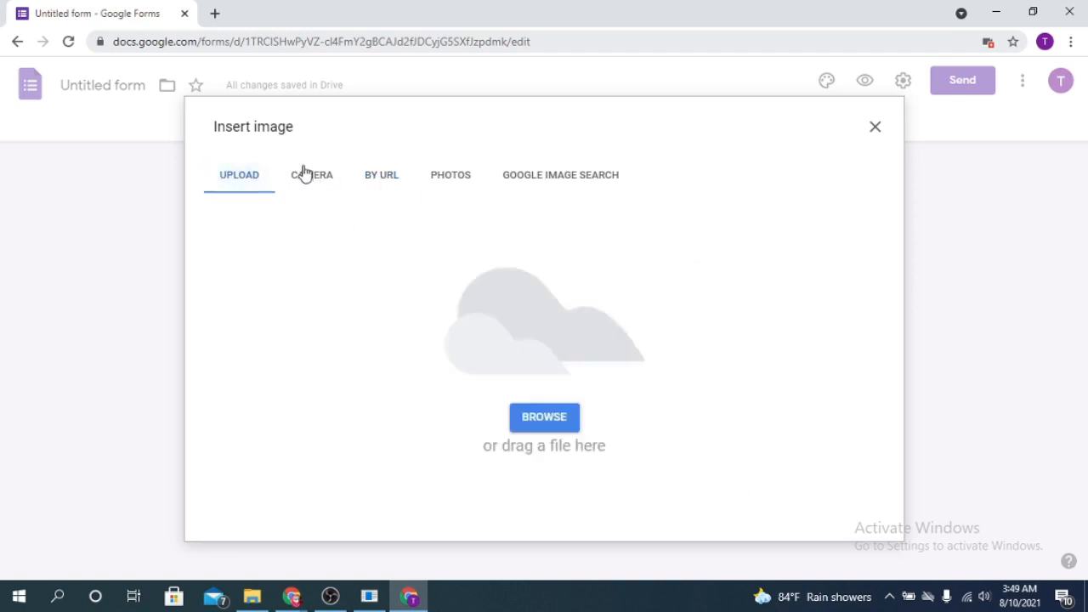
# Drag the watercolour tree picture from File Explorer into the upload area
pyautogui.click(251, 596)
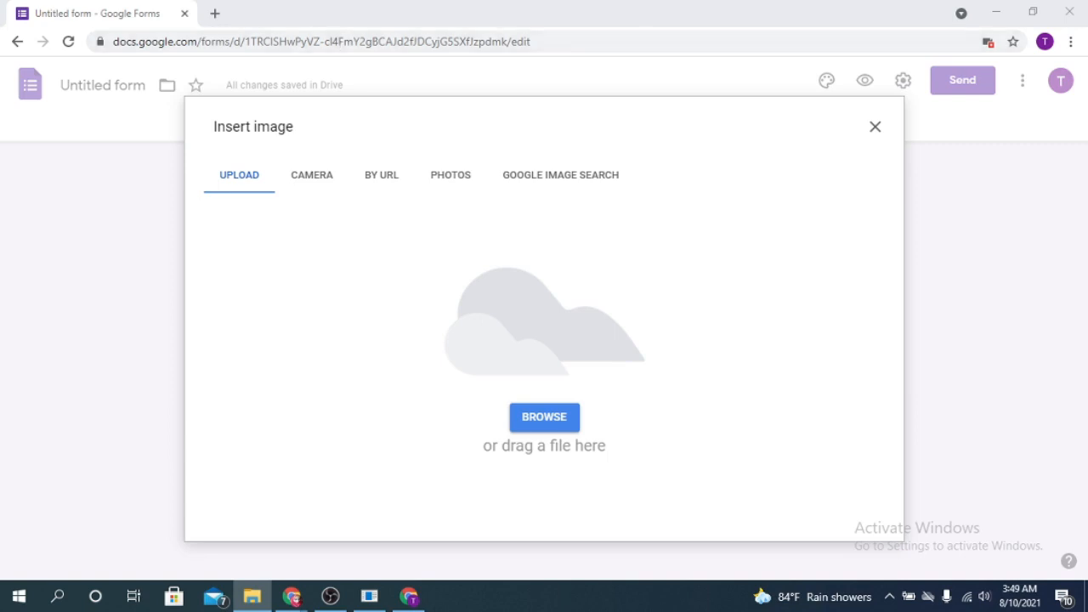
pyautogui.scroll(-3, 837, 226)
pyautogui.moveTo(676, 289); pyautogui.dragTo(399, 315)
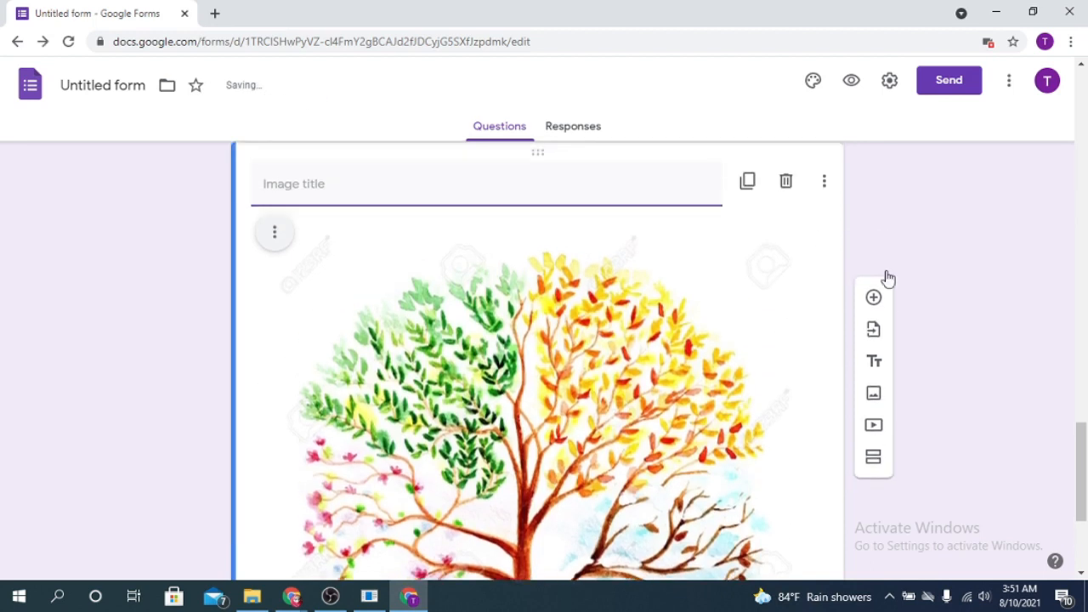
# Add a blank question after the tree image
pyautogui.click(874, 173)
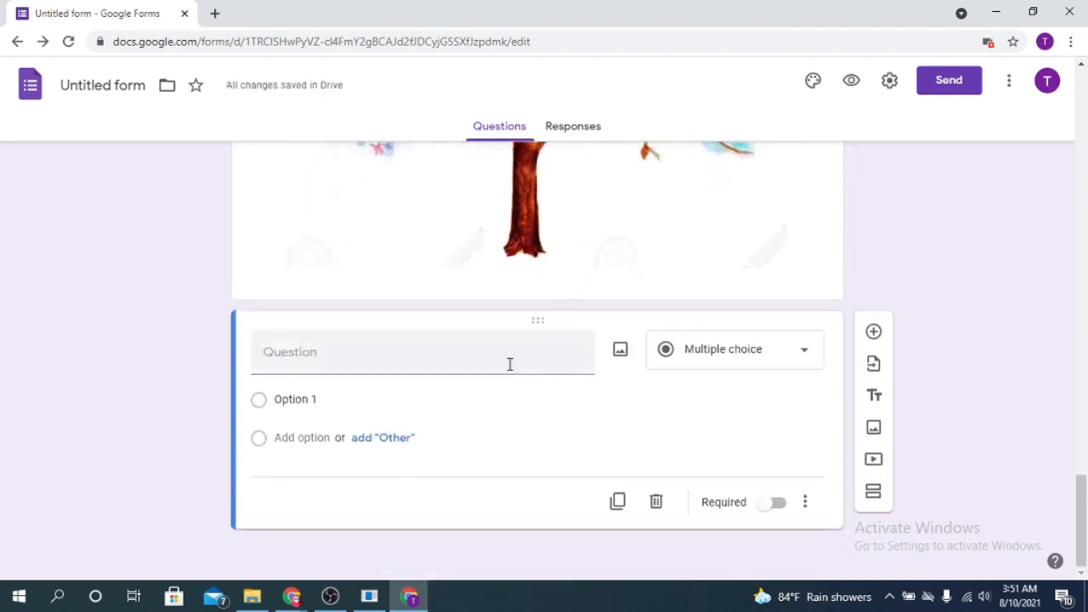
pyautogui.scroll(8, 612, 359)
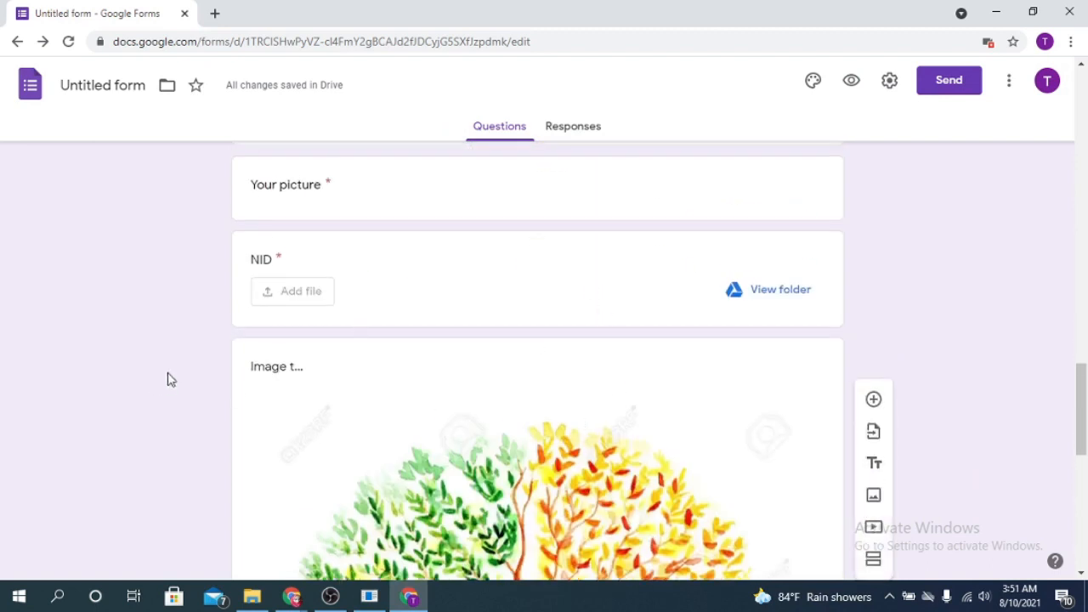
pyautogui.click(311, 369)
pyautogui.scroll(-5, 588, 357)
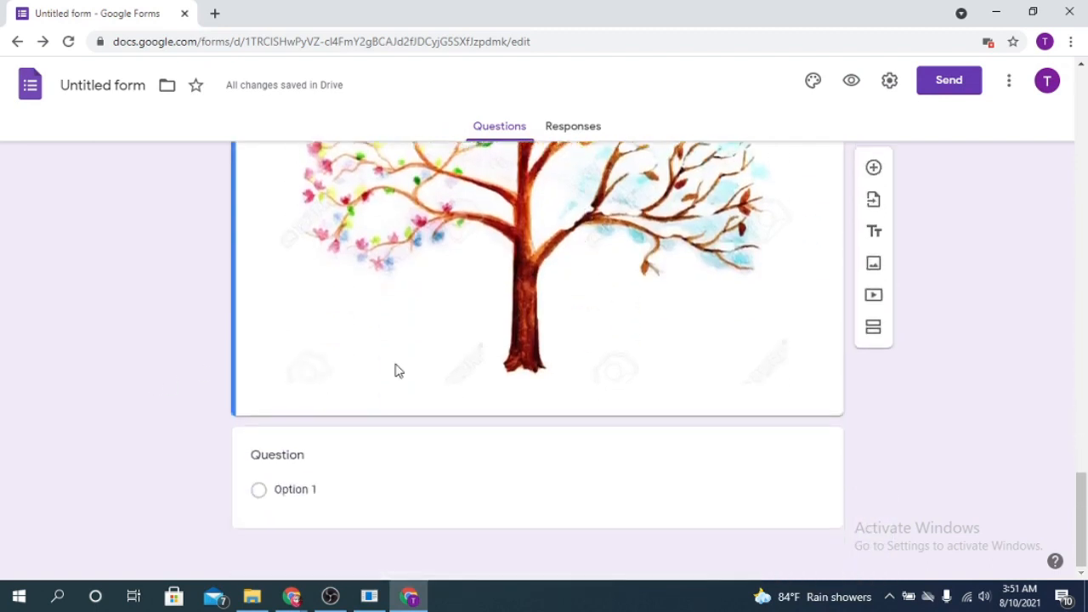
pyautogui.scroll(1, 595, 370)
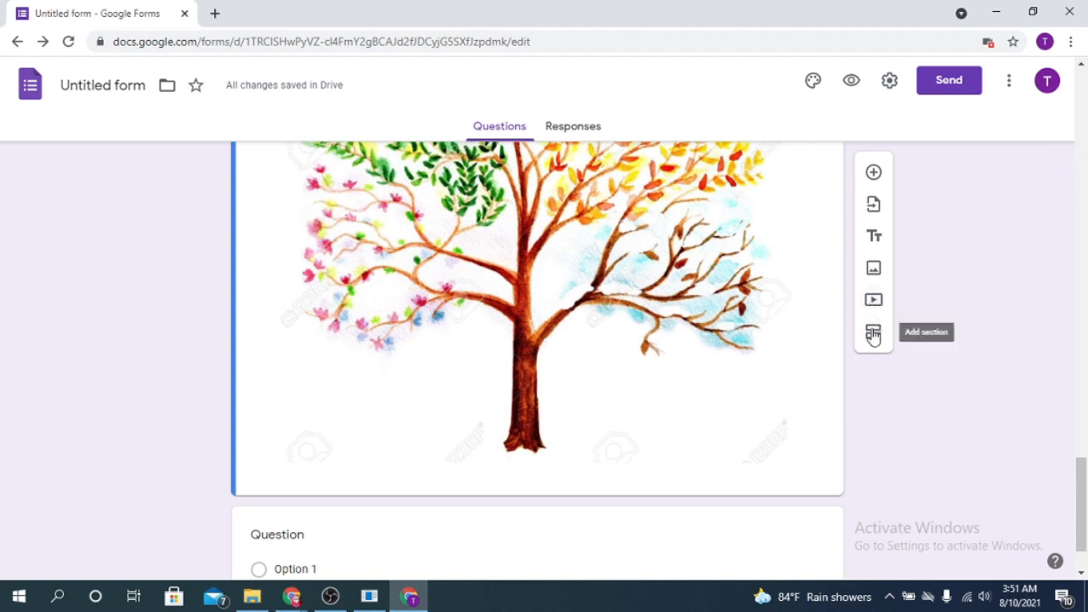
# Add a new section after the image and title it '2nd section'
pyautogui.click(872, 334)
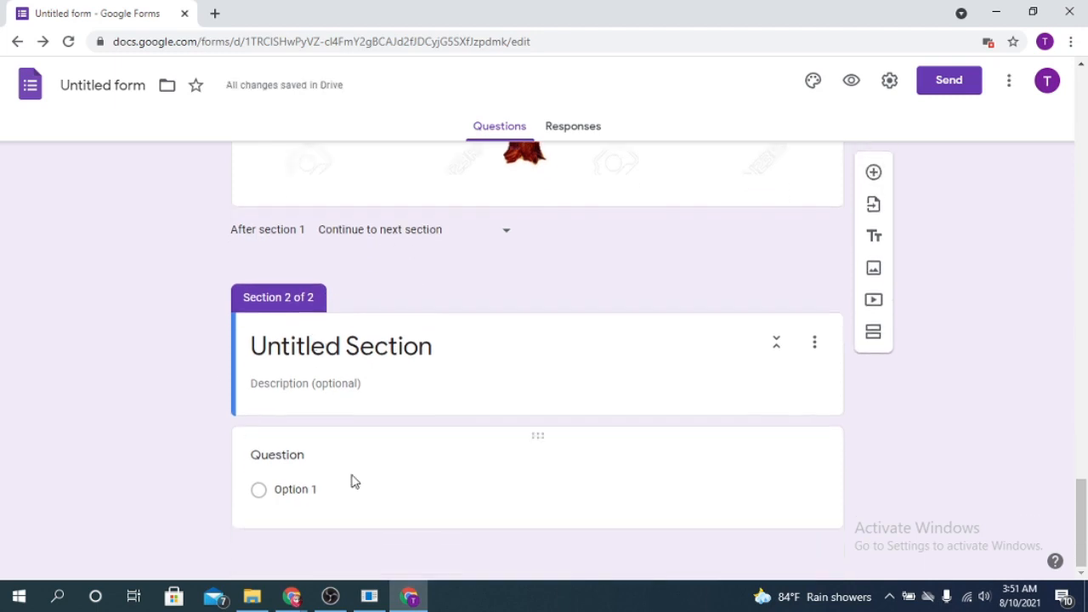
pyautogui.click(307, 346)
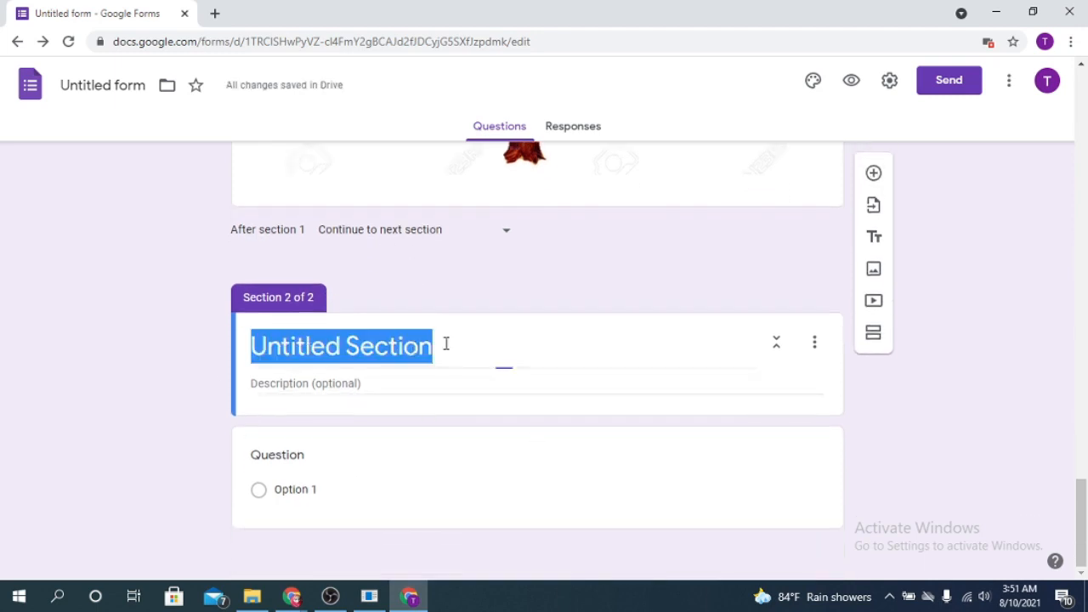
pyautogui.press('BackSpace')
pyautogui.write('Ima')
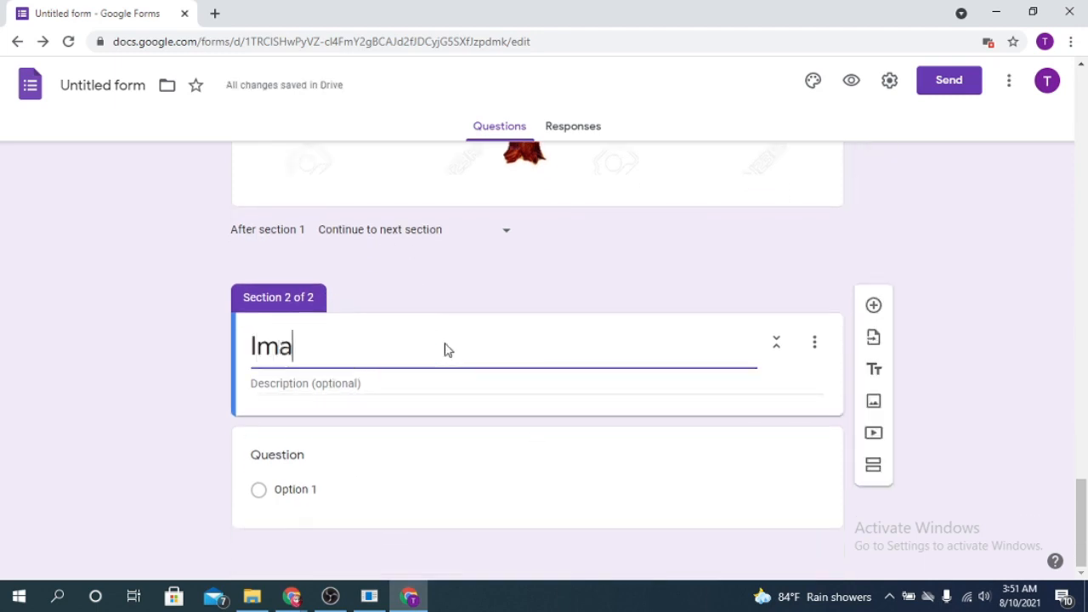
pyautogui.press('BackSpace')
pyautogui.press('BackSpace')
pyautogui.press('BackSpace')
pyautogui.write('2')
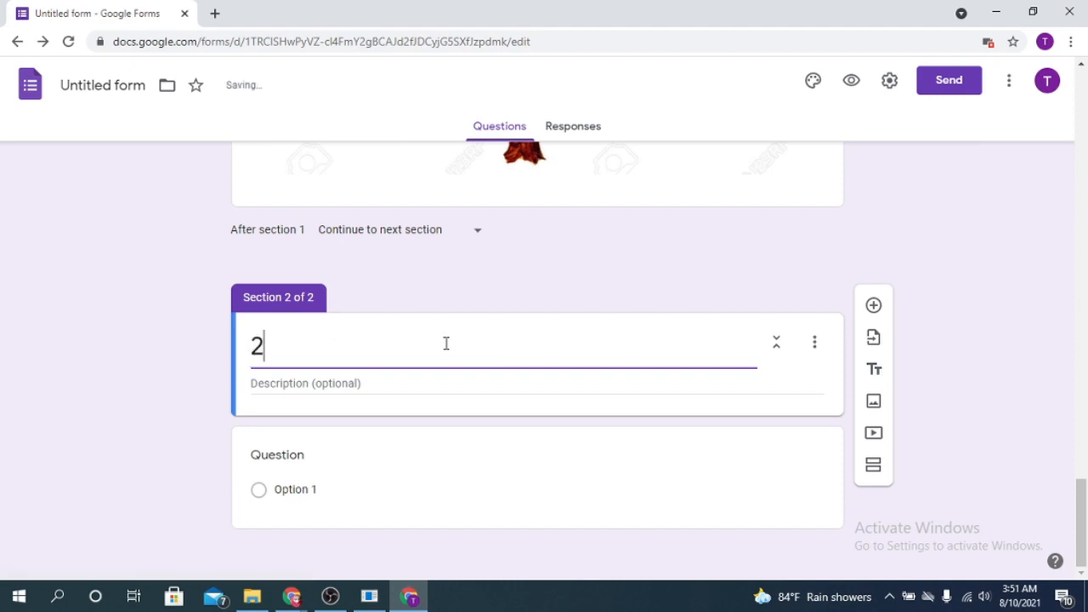
pyautogui.write('nd section')
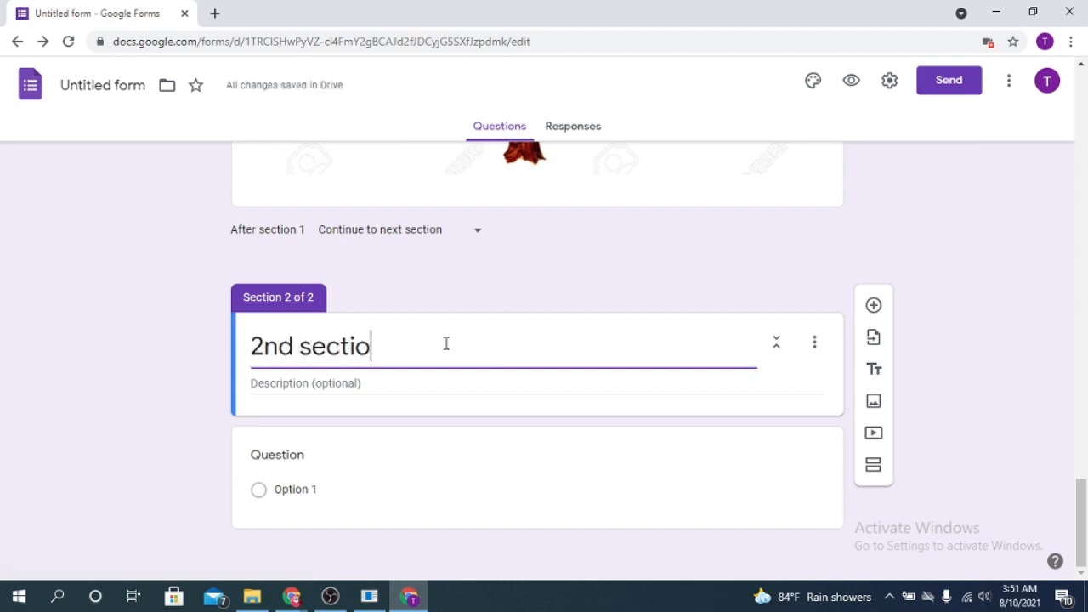
pyautogui.click(309, 442)
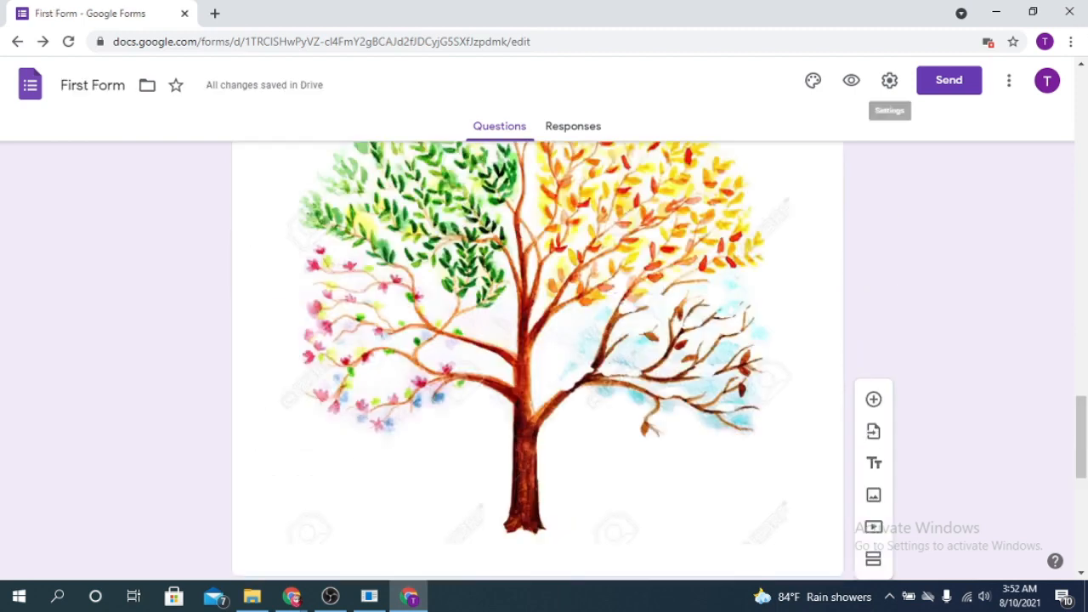
# Try teal, blue and blue-grey theme colours, then pick red-orange
pyautogui.click(812, 81)
pyautogui.scroll(3, 639, 277)
pyautogui.scroll(15, 633, 276)
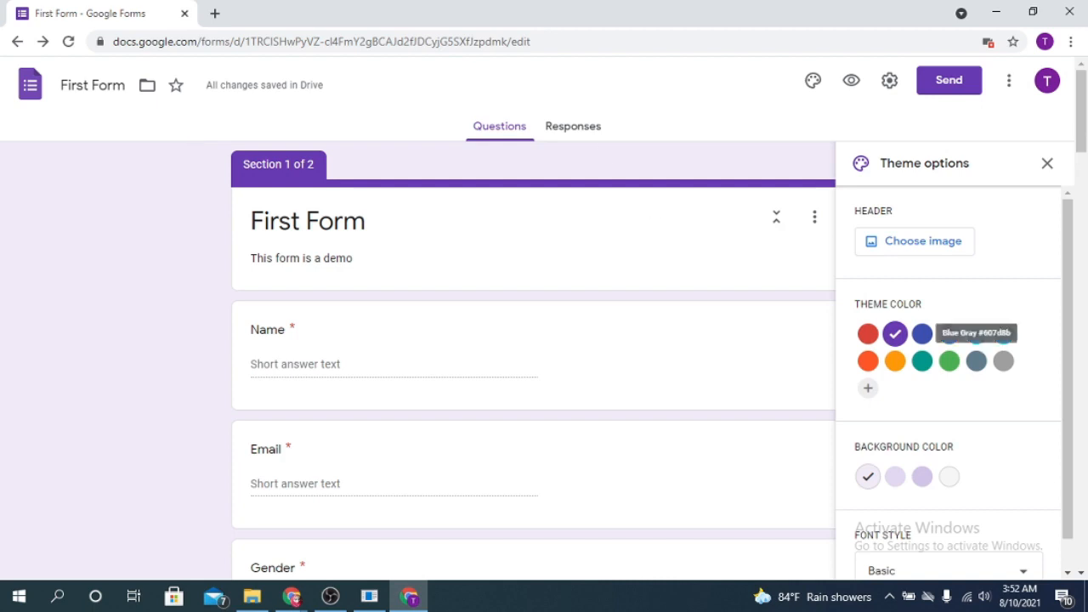
pyautogui.click(924, 363)
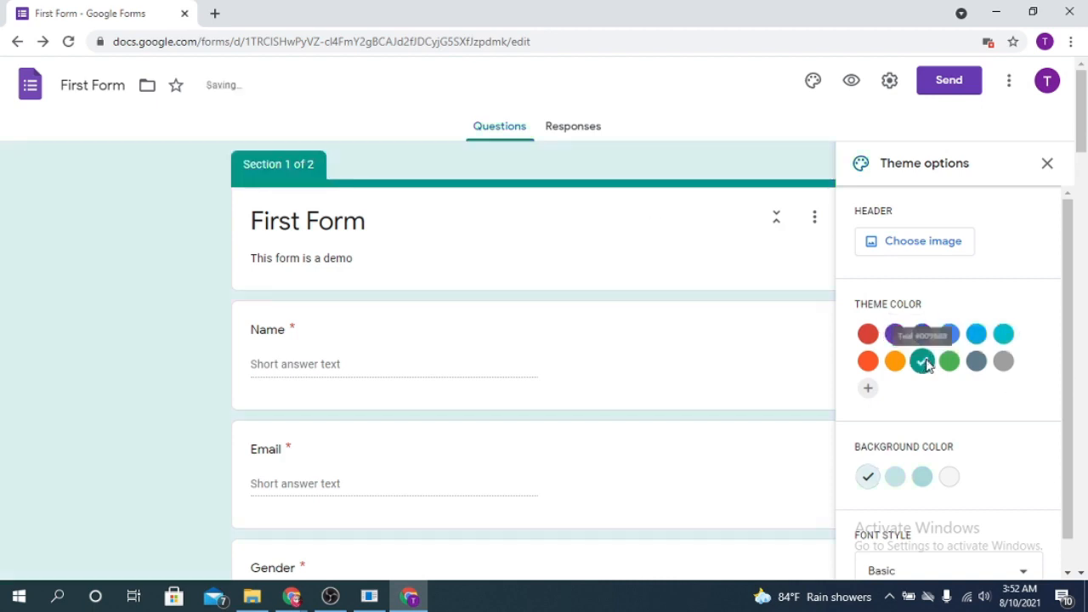
pyautogui.click(950, 334)
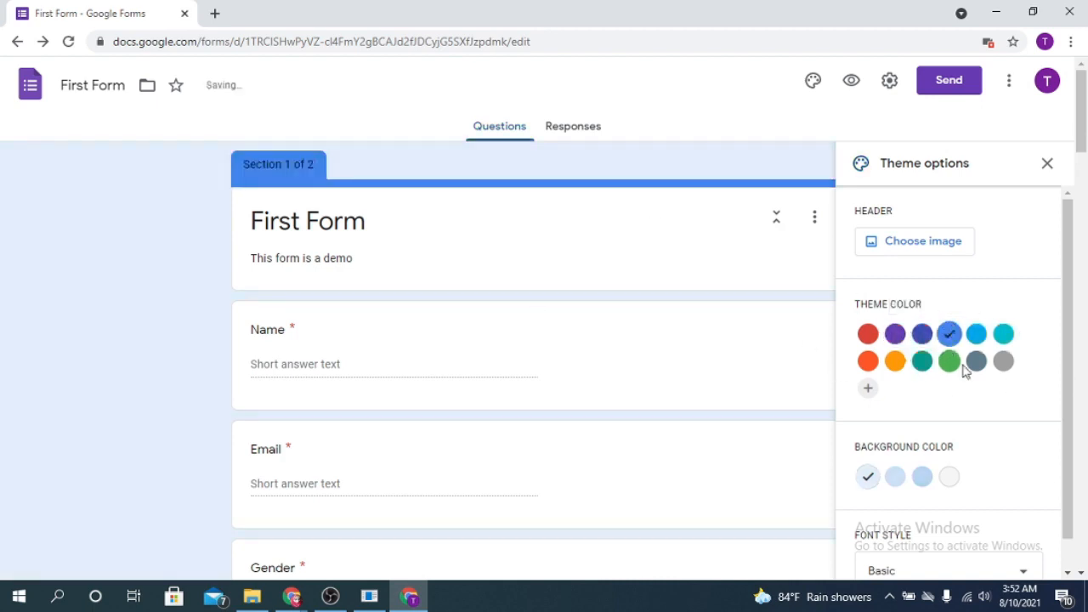
pyautogui.click(976, 360)
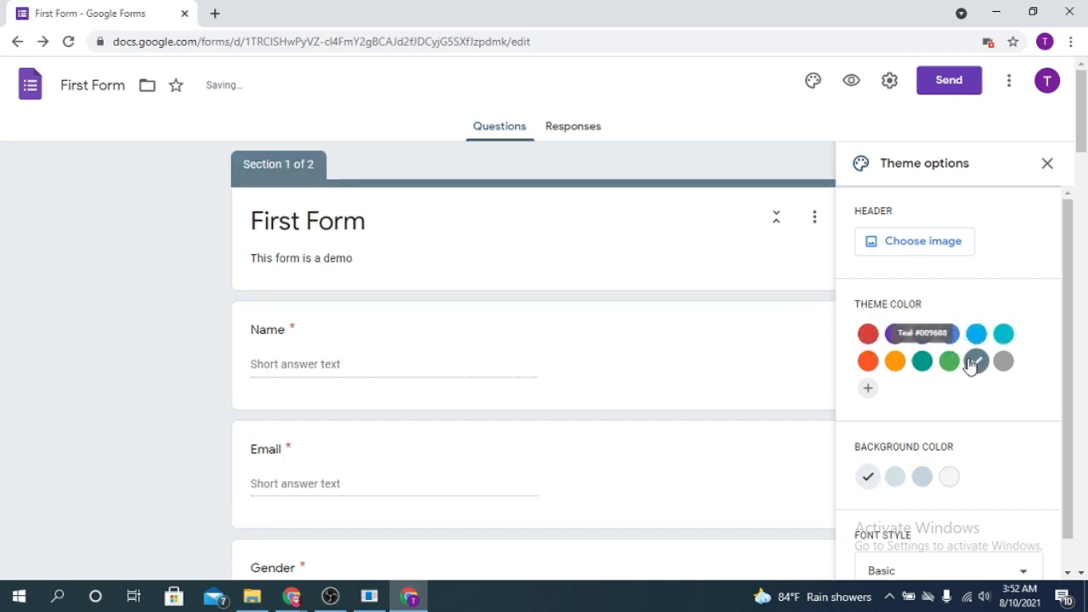
pyautogui.click(867, 361)
# Change the form's font style to Decorative, then to Playful
pyautogui.scroll(-1, 1016, 455)
pyautogui.scroll(1, 1015, 457)
pyautogui.scroll(-1, 1003, 417)
pyautogui.click(1024, 529)
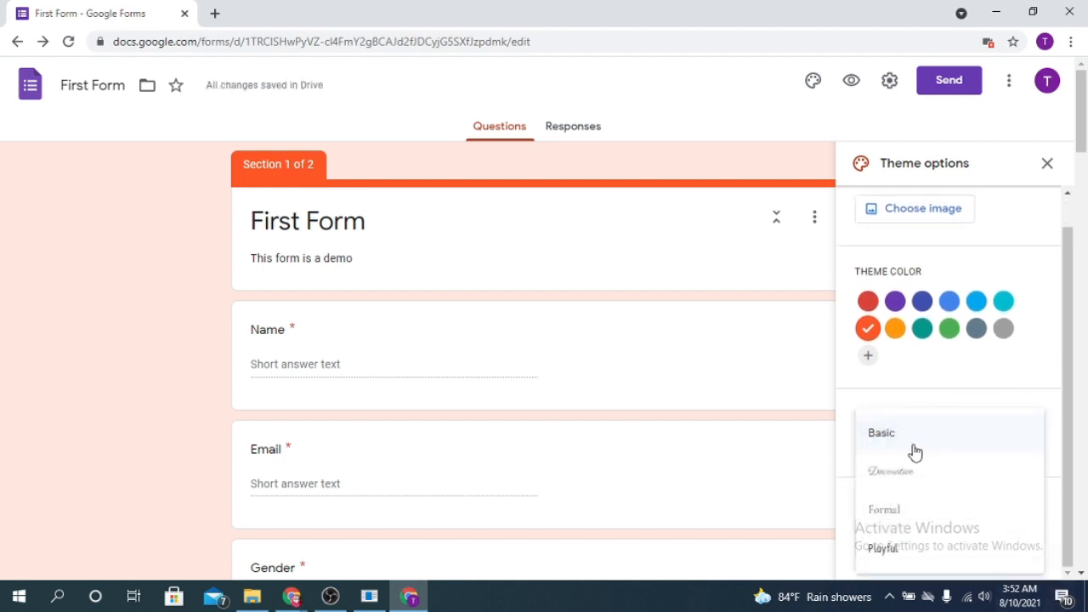
pyautogui.click(910, 486)
pyautogui.click(995, 540)
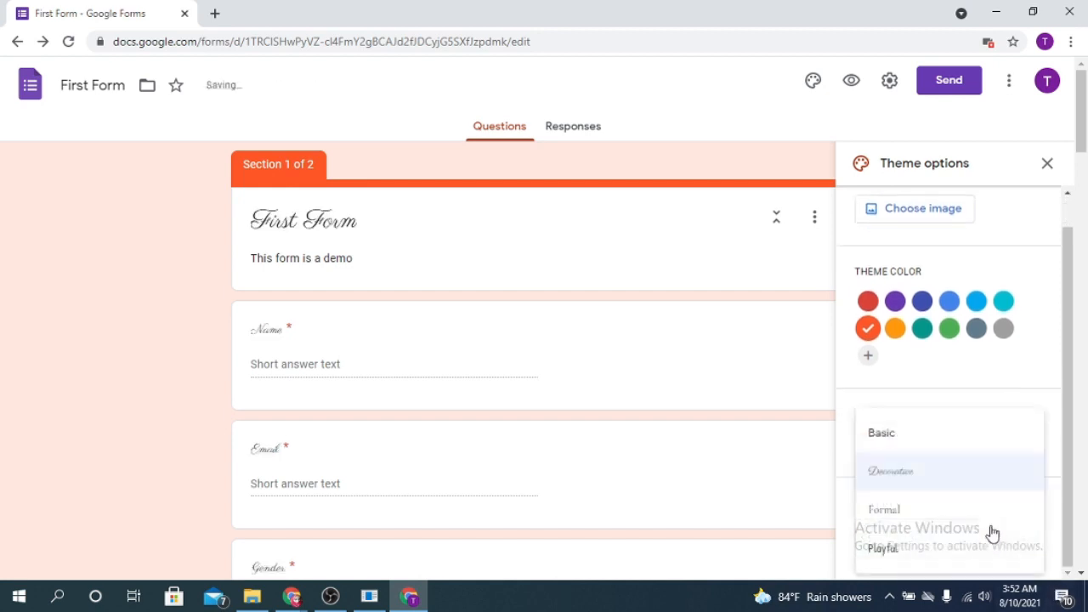
pyautogui.click(884, 545)
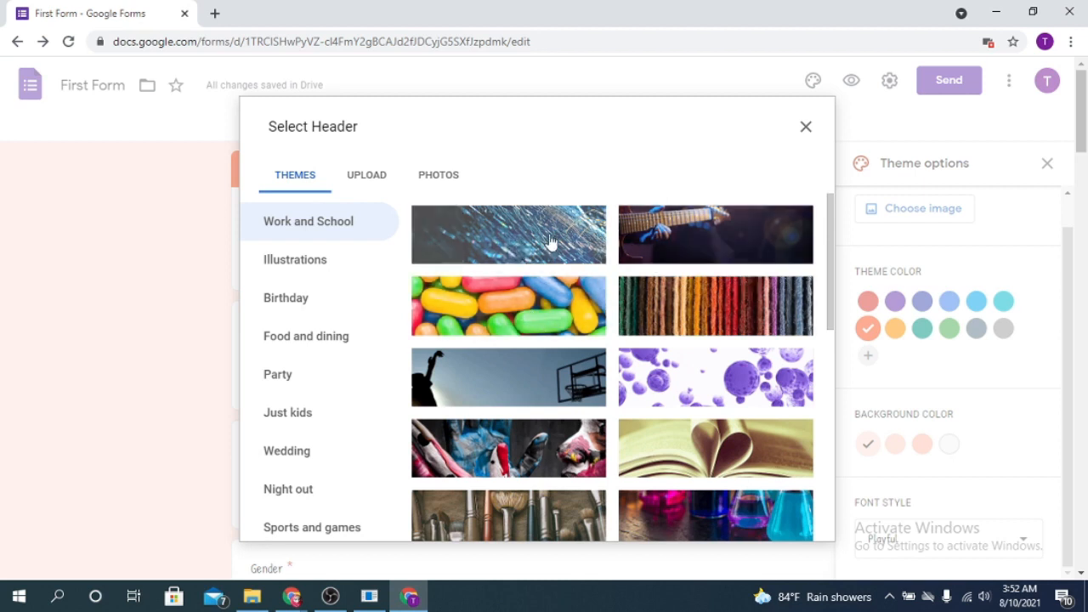
# Use a soccer-field photo as the form header and open the Send form dialog
pyautogui.click(569, 391)
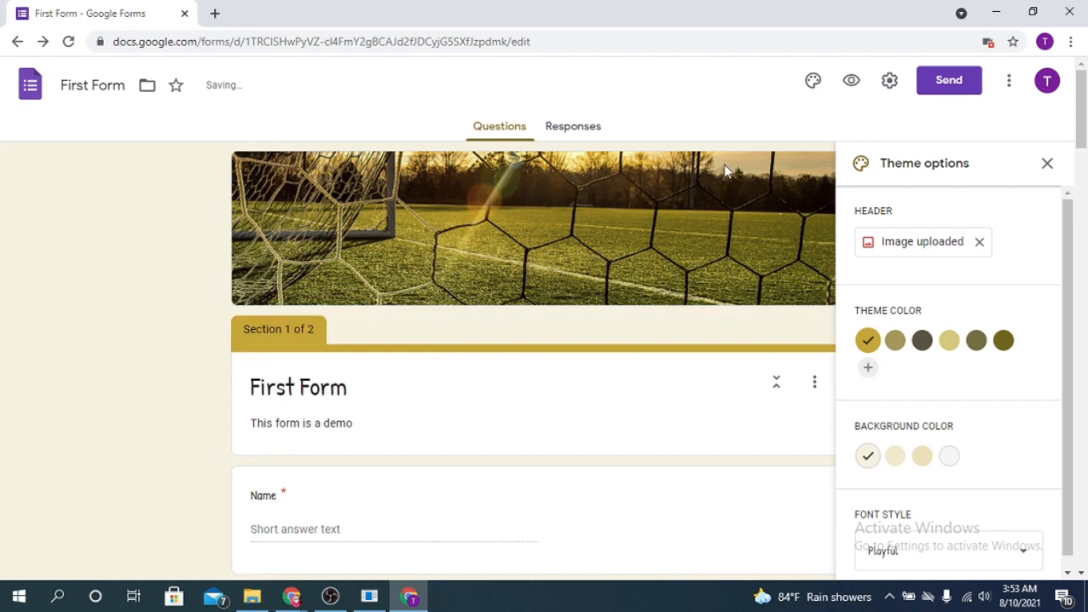
pyautogui.scroll(-6, 450, 372)
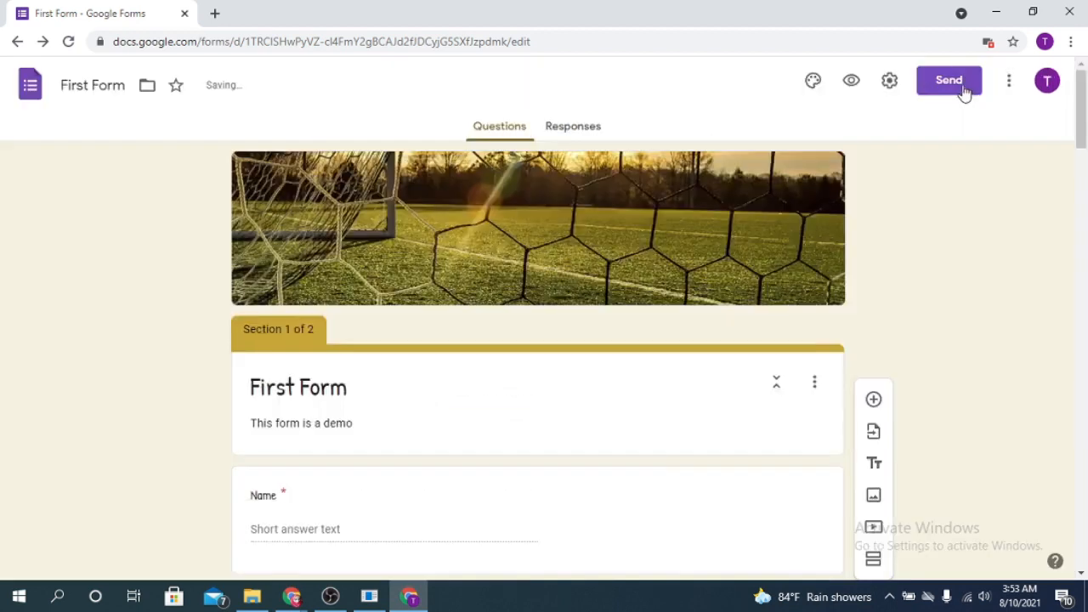
pyautogui.click(964, 93)
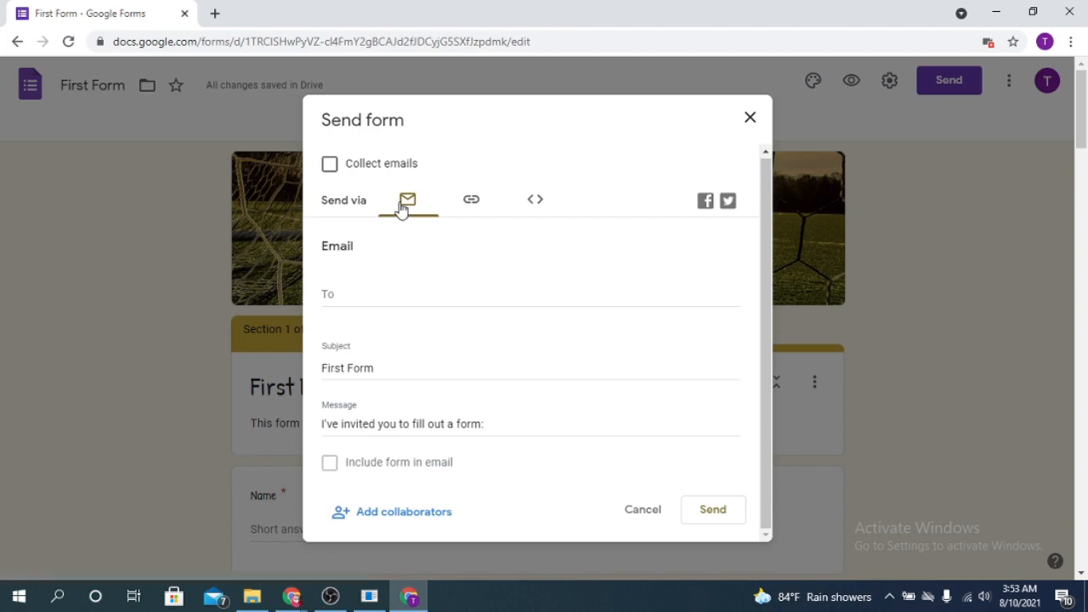
# Copy the form's shortened forms.gle link and close the Send form dialog
pyautogui.click(473, 204)
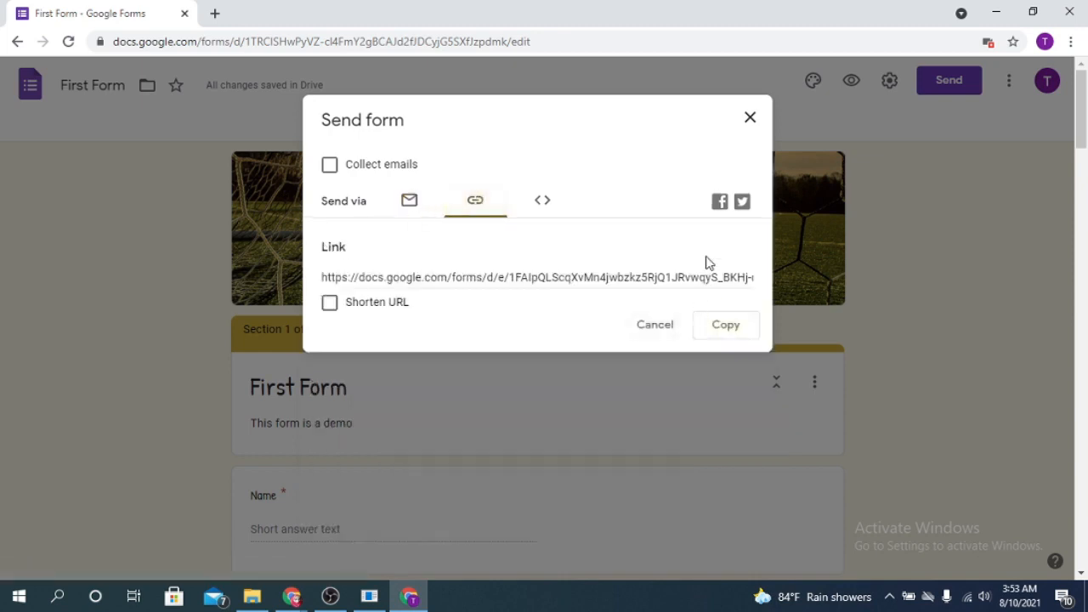
pyautogui.click(381, 306)
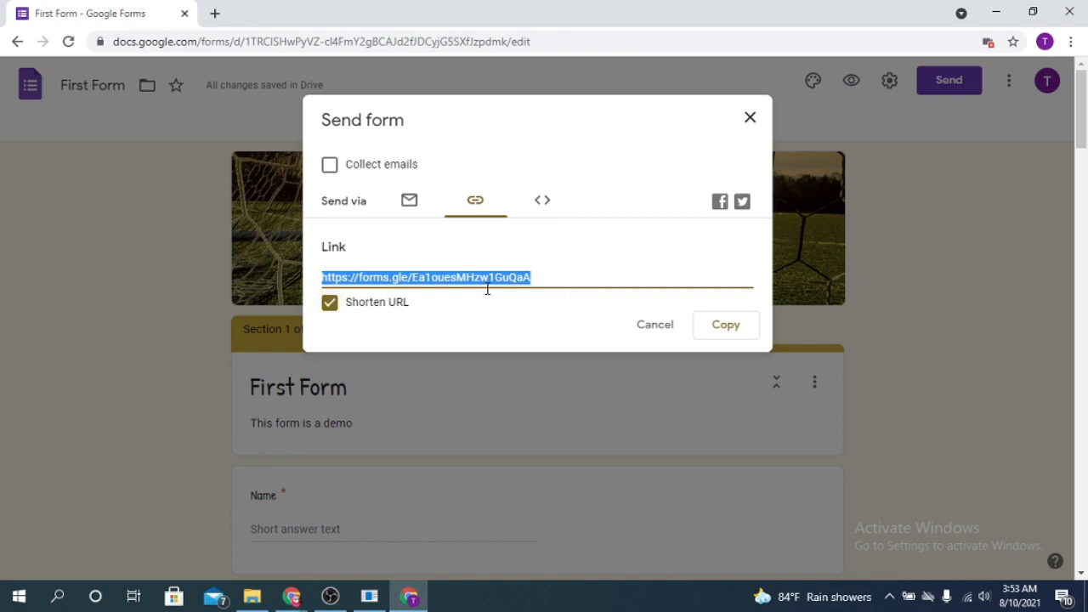
pyautogui.click(727, 328)
pyautogui.click(750, 118)
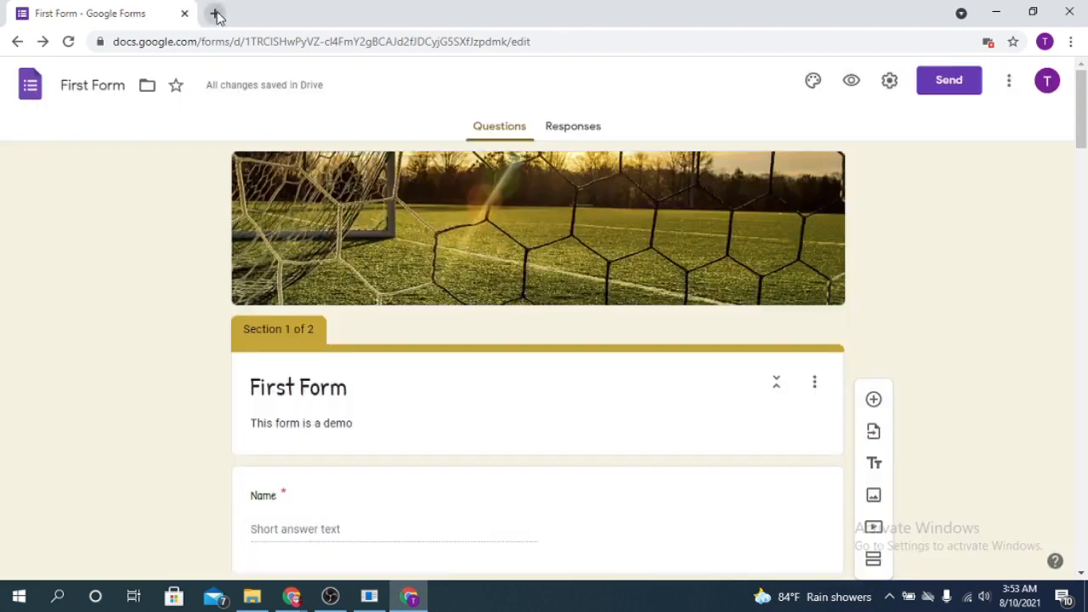
pyautogui.click(214, 14)
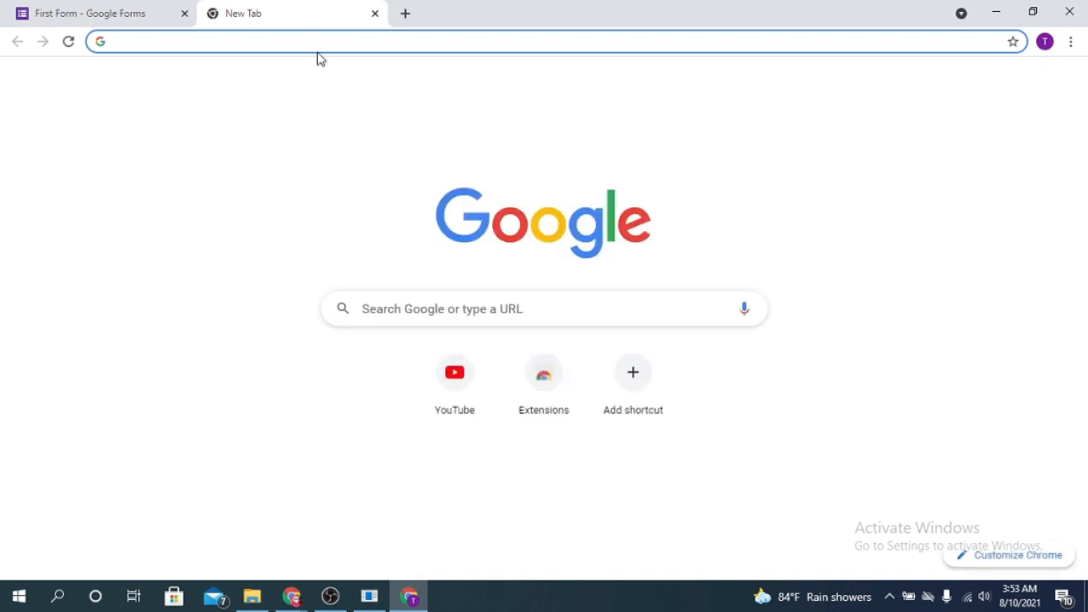
# Paste the copied link into a new tab to load the live form
pyautogui.hotkey('ctrl', 'v')
pyautogui.press('Return')
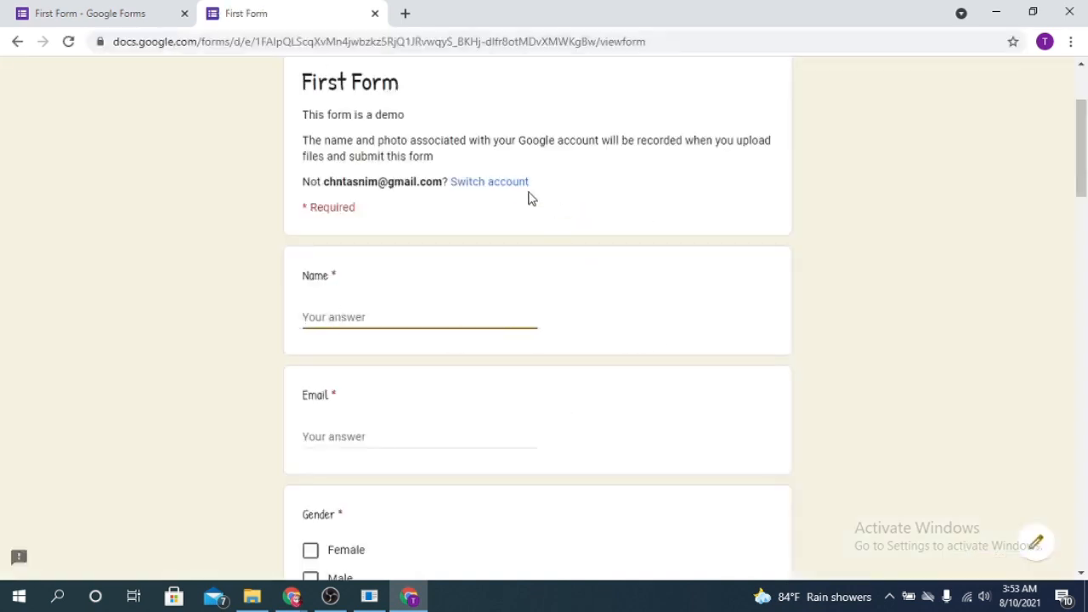
pyautogui.scroll(-17, 782, 321)
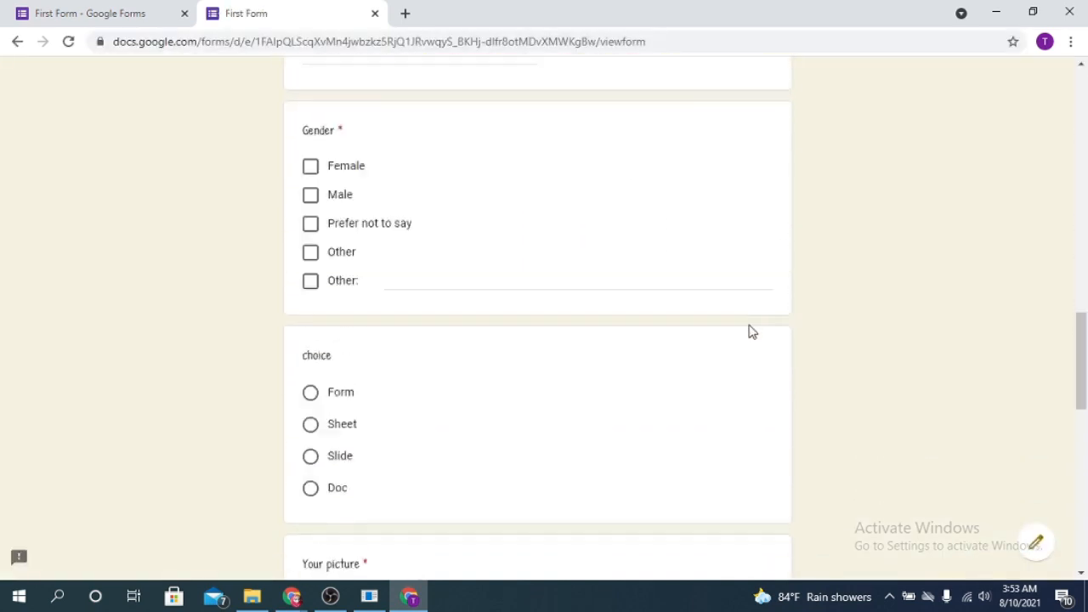
pyautogui.scroll(17, 750, 340)
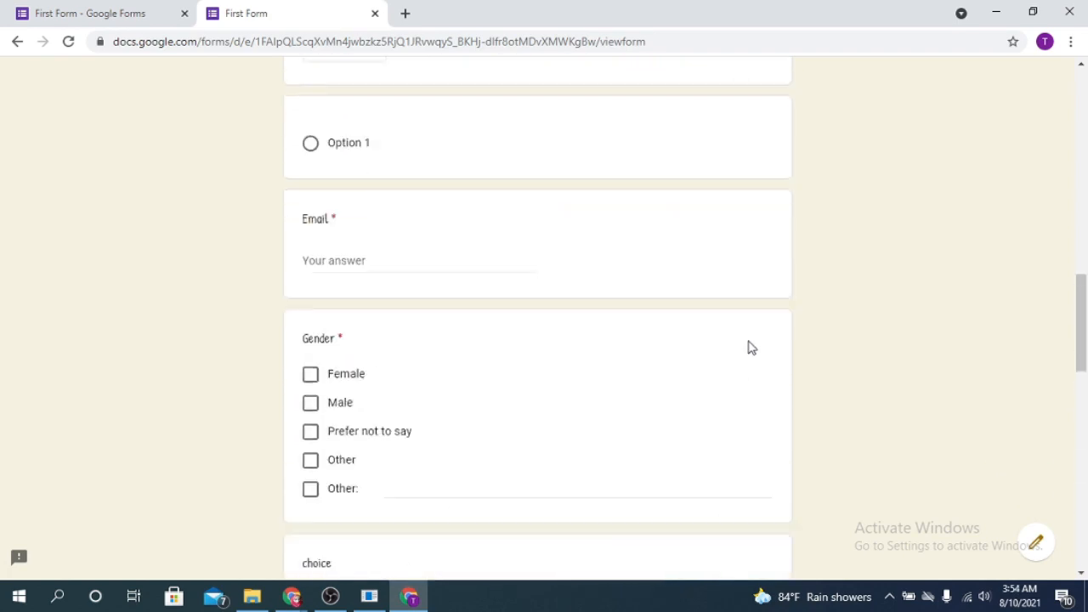
pyautogui.scroll(-1, 327, 421)
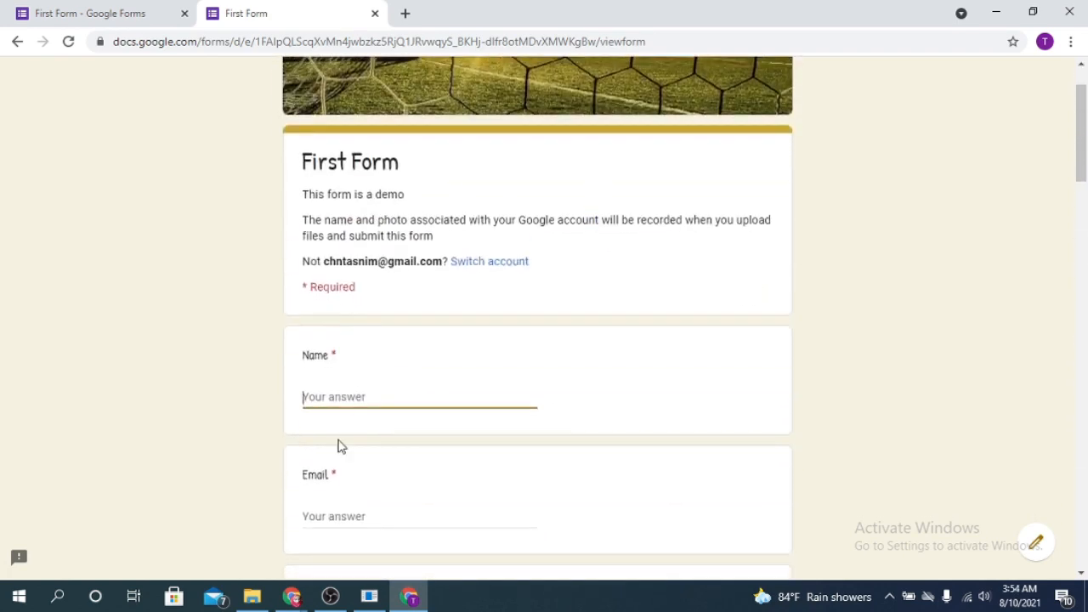
# Enter the respondent's name and email address and mark Gender as Female
pyautogui.write('Tasnim')
pyautogui.scroll(-3, 396, 430)
pyautogui.click(334, 286)
pyautogui.click(311, 390)
pyautogui.scroll(-5, 573, 420)
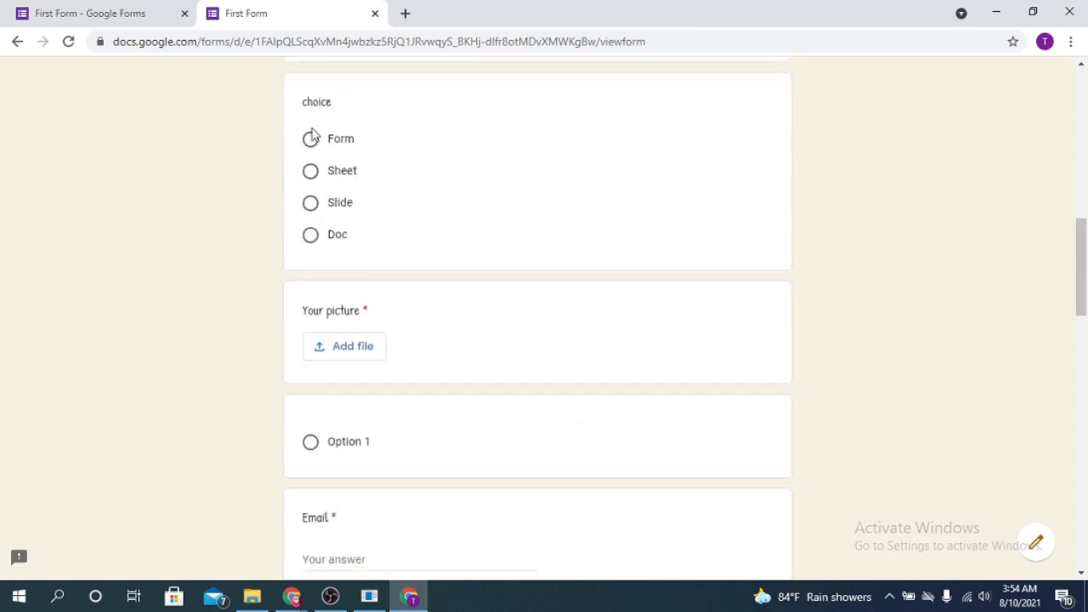
# Answer the choice question with Form, clearing and reselecting it once
pyautogui.click(312, 141)
pyautogui.scroll(-1, 369, 351)
pyautogui.scroll(1, 725, 296)
pyautogui.click(721, 267)
pyautogui.click(309, 142)
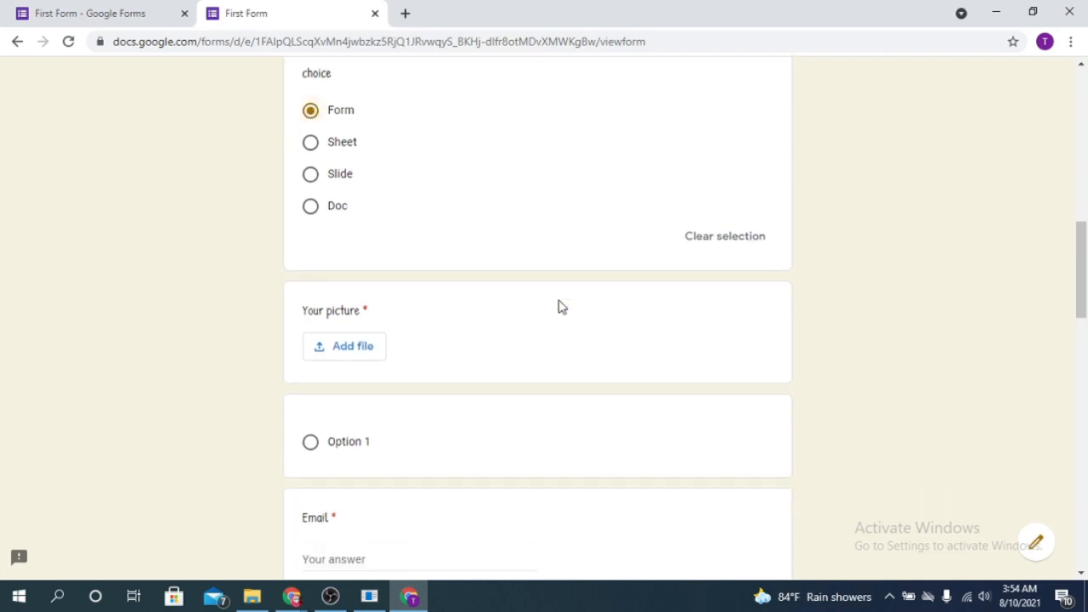
pyautogui.scroll(-2, 561, 307)
# Upload a floral image from Downloads for Your picture
pyautogui.click(364, 224)
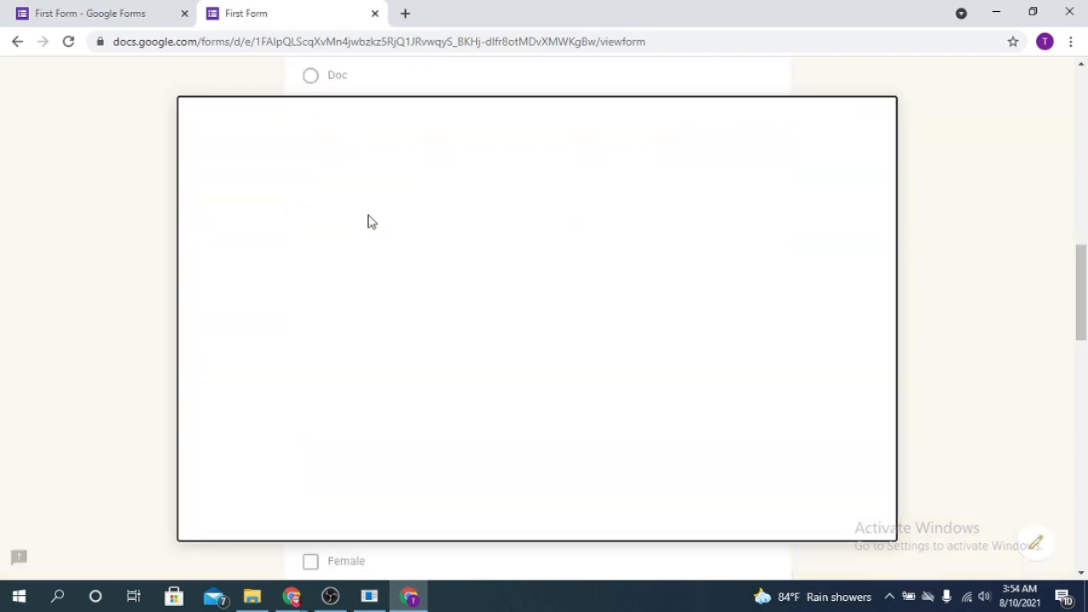
pyautogui.click(257, 598)
pyautogui.moveTo(763, 291); pyautogui.dragTo(323, 383)
pyautogui.click(222, 513)
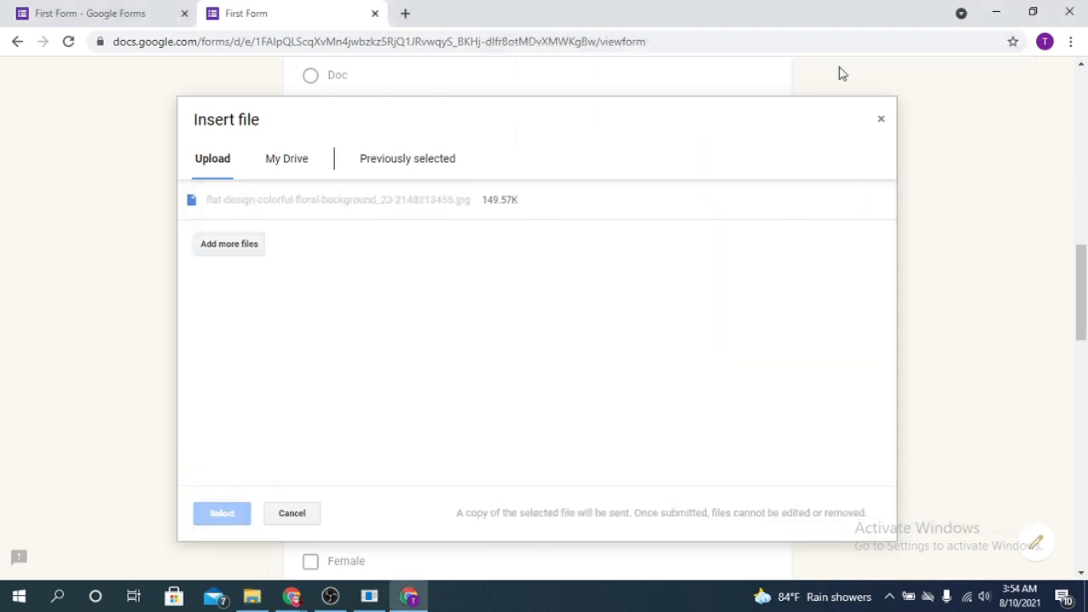
pyautogui.scroll(-3, 344, 316)
# Re-enter the email answer and reselect Form for the choice question
pyautogui.click(323, 196)
pyautogui.scroll(-2, 429, 228)
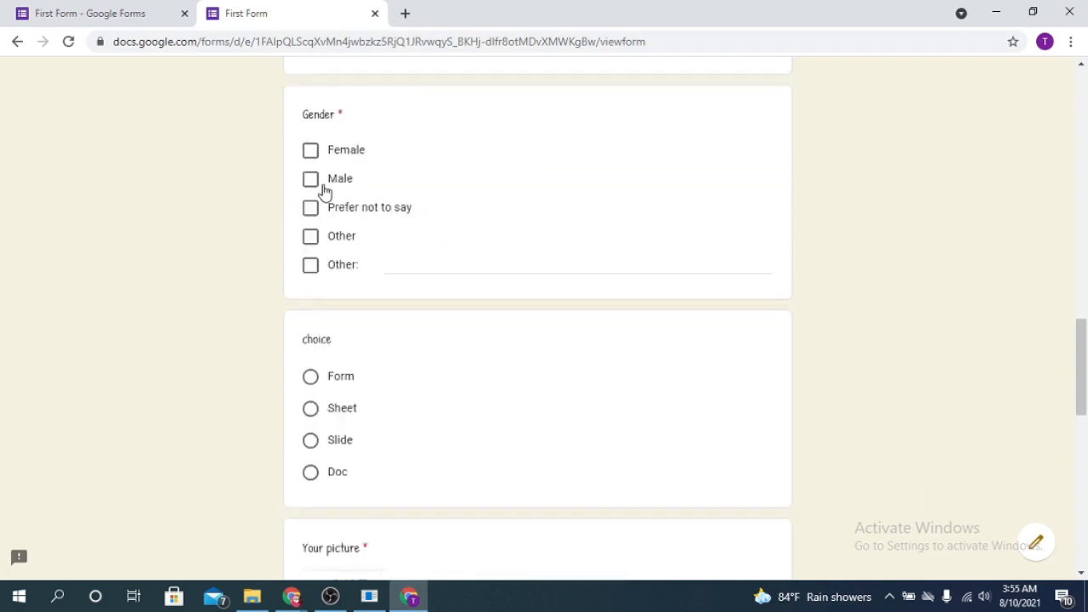
pyautogui.scroll(-2, 323, 204)
pyautogui.click(321, 223)
pyautogui.scroll(-2, 412, 278)
# Attach the flower image from My Drive as the Your picture answer
pyautogui.click(344, 297)
pyautogui.click(287, 164)
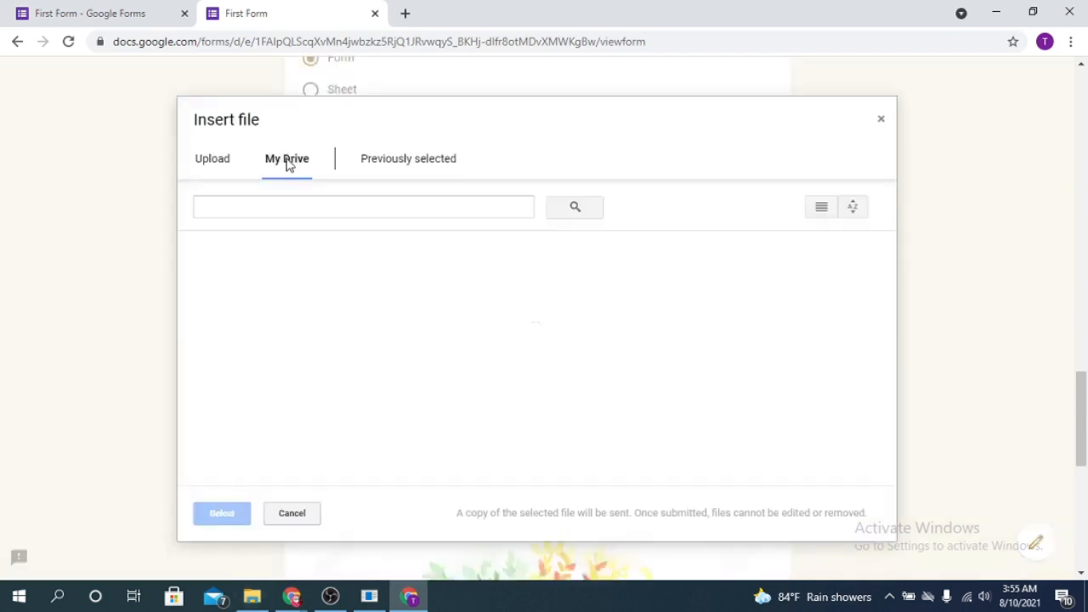
pyautogui.click(270, 420)
pyautogui.click(221, 512)
pyautogui.scroll(-5, 225, 512)
# Upload images (5).jpg from Downloads as the NID answer
pyautogui.scroll(4, 343, 332)
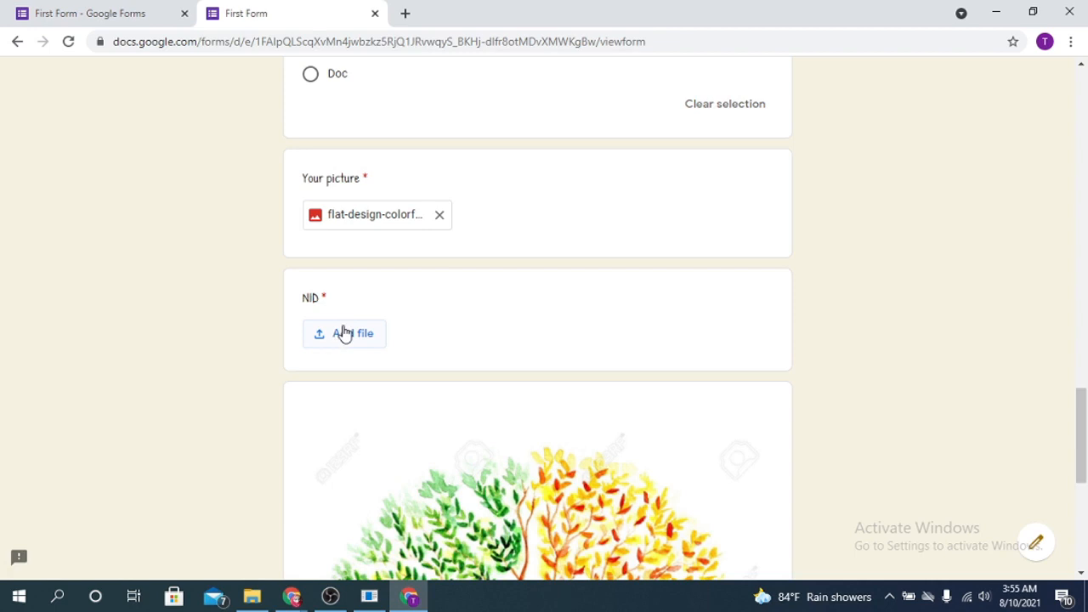
pyautogui.click(342, 332)
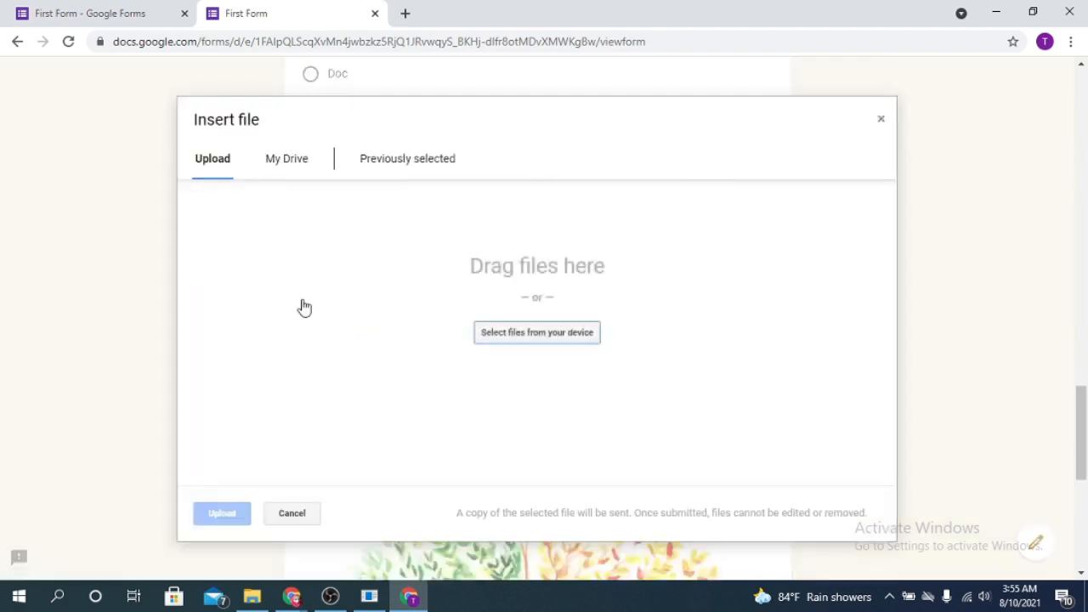
pyautogui.click(252, 597)
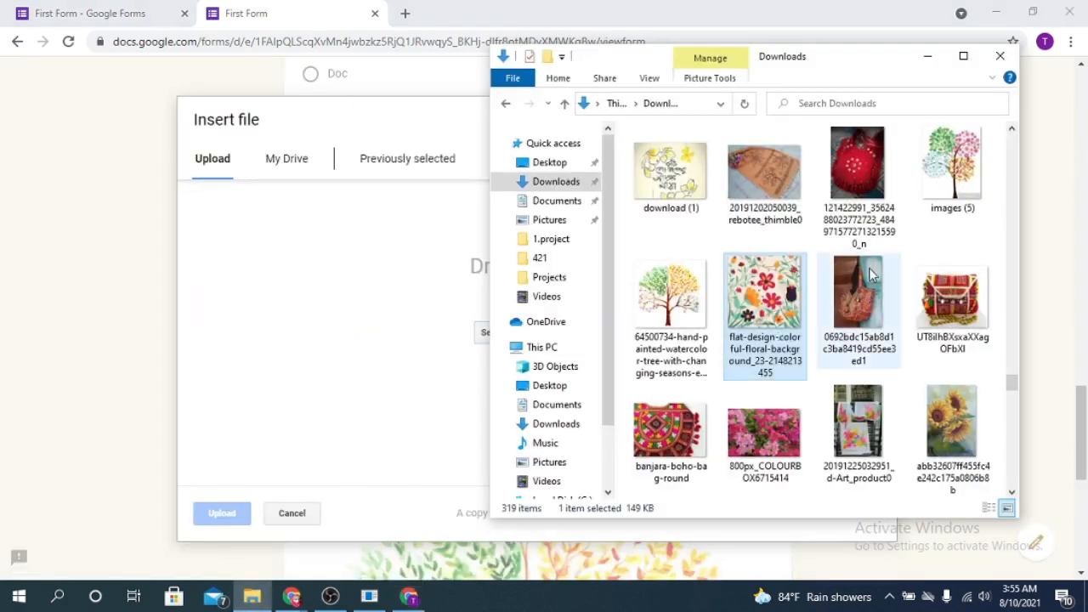
pyautogui.scroll(3, 868, 274)
pyautogui.click(932, 415)
pyautogui.moveTo(958, 417); pyautogui.dragTo(367, 393)
pyautogui.moveTo(234, 537); pyautogui.dragTo(245, 522)
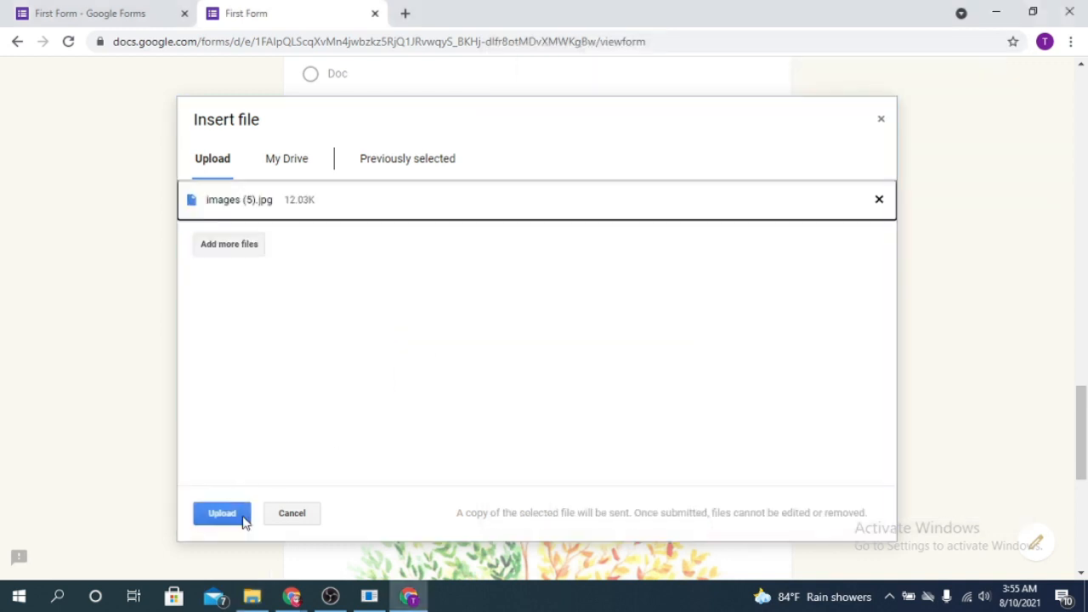
pyautogui.click(212, 512)
pyautogui.scroll(-2, 583, 332)
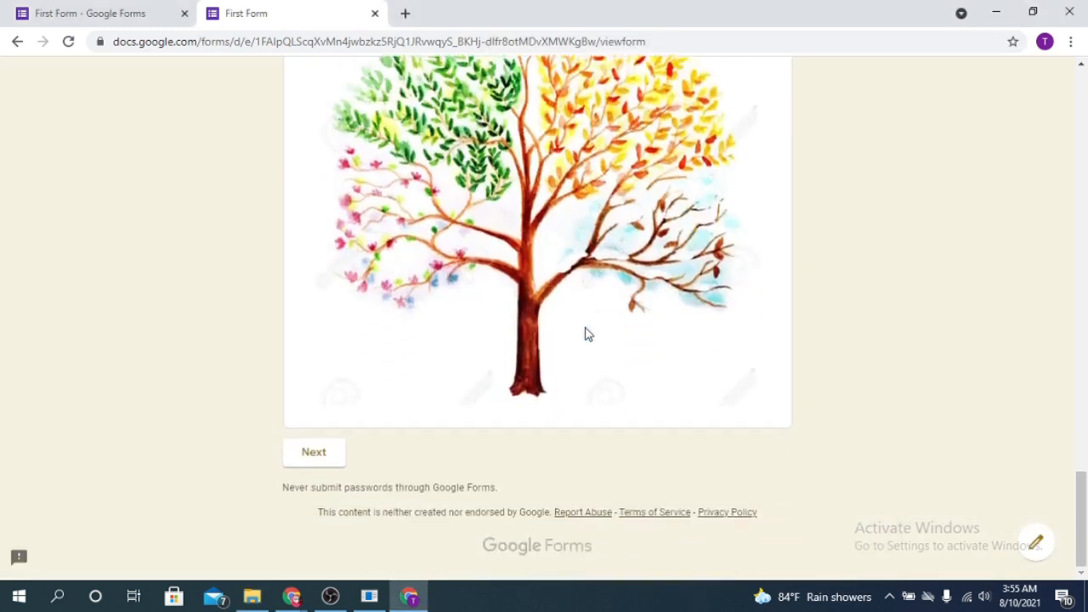
# Go to the 2nd section, answer ques 1 with Option 2, and submit
pyautogui.click(316, 453)
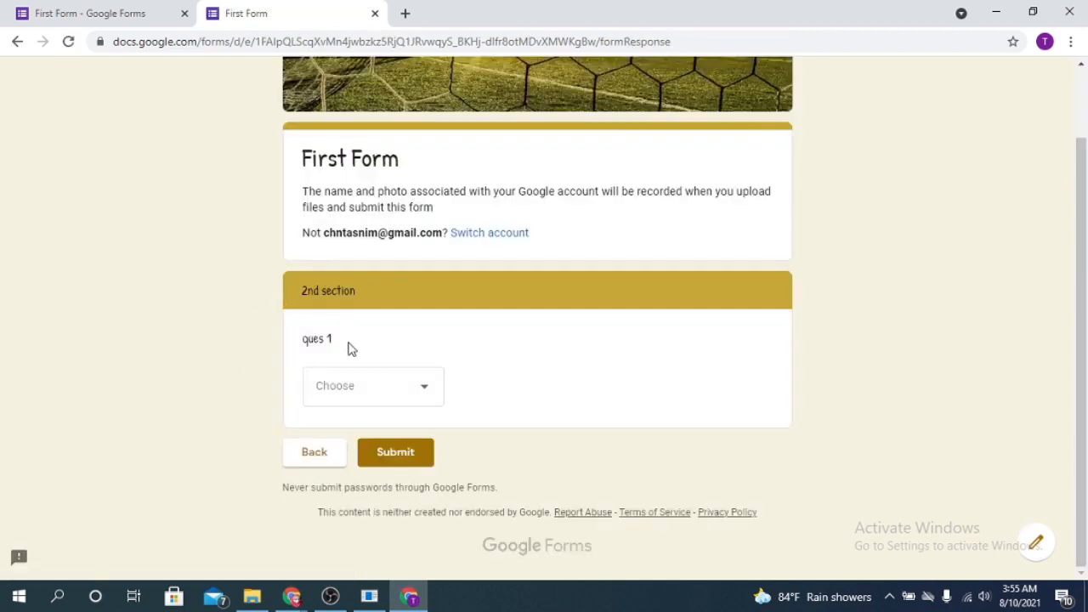
pyautogui.click(435, 397)
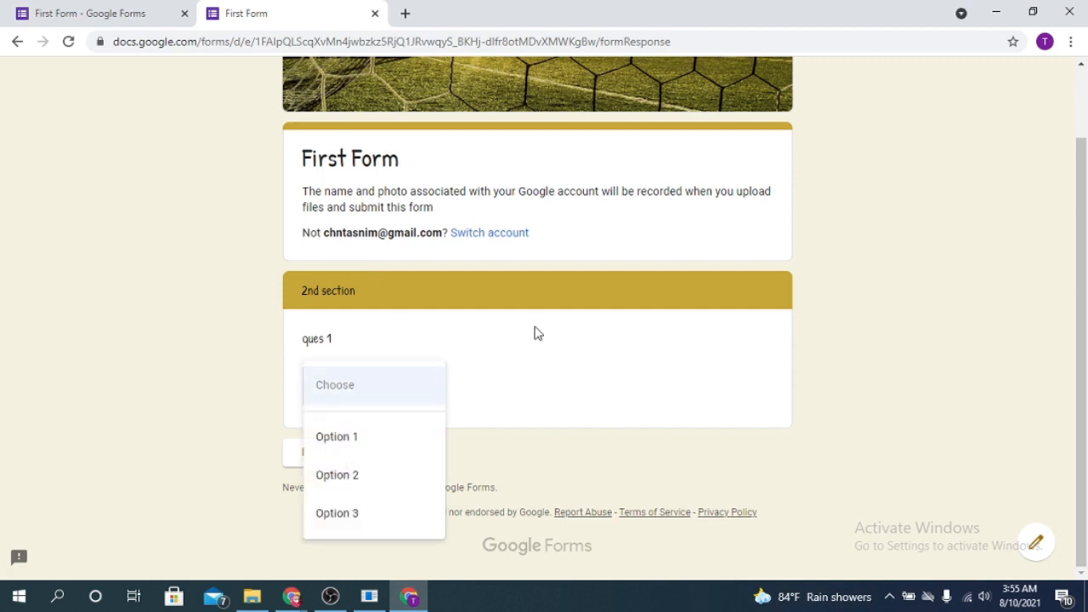
pyautogui.click(377, 484)
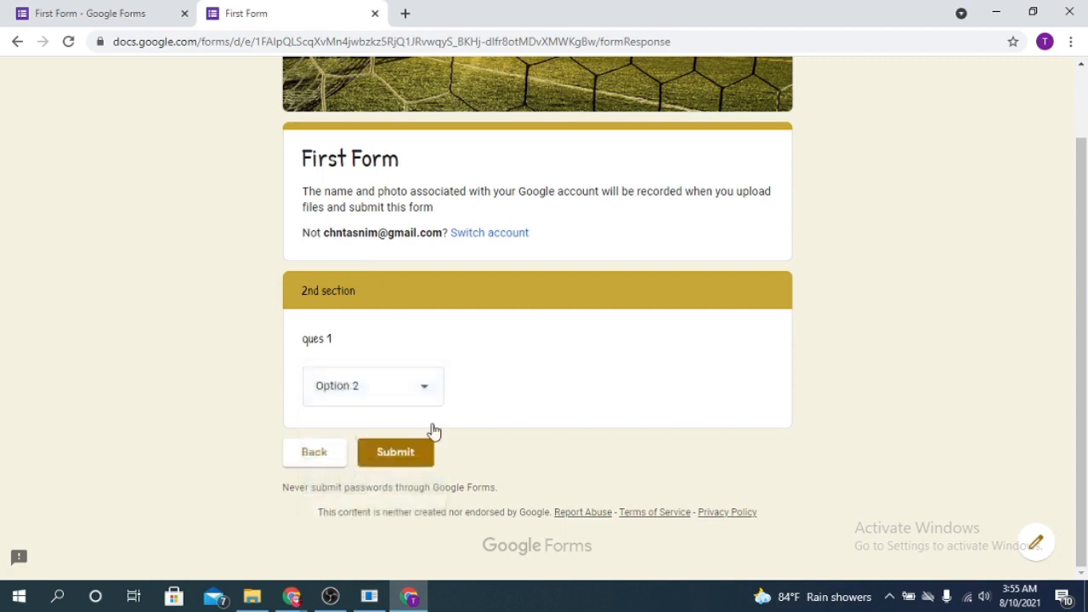
pyautogui.click(420, 389)
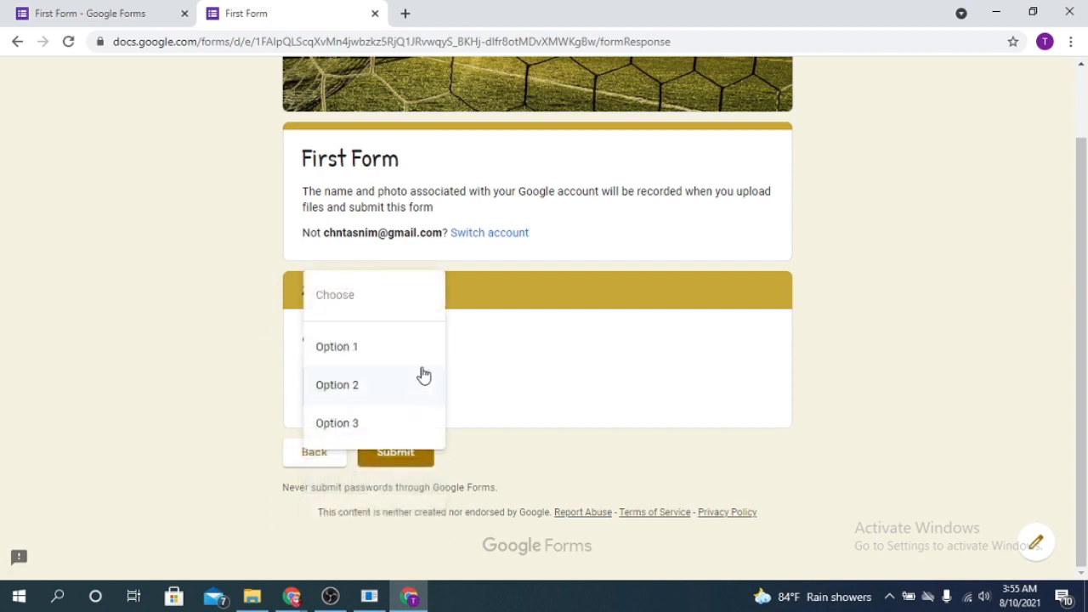
pyautogui.click(372, 385)
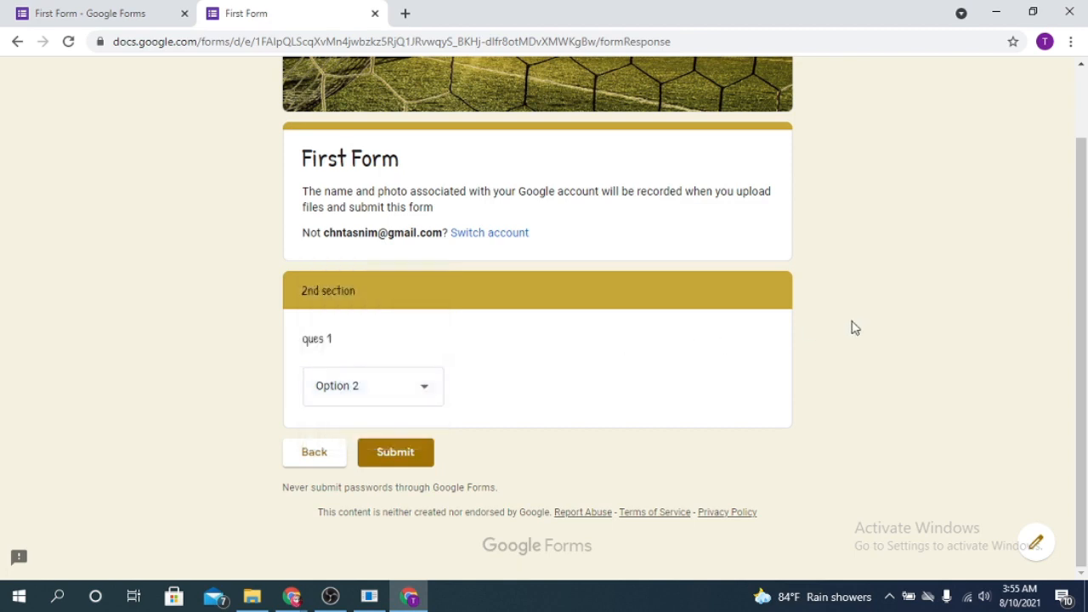
pyautogui.click(408, 467)
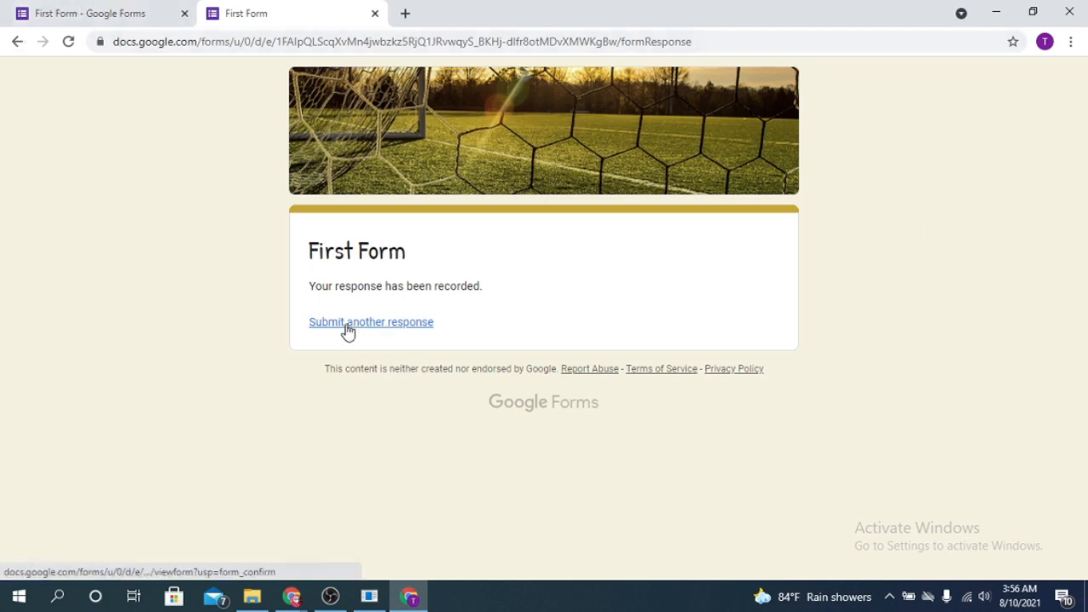
# Back in the First Form editor, review the Responses summary charts for the 1 response
pyautogui.click(72, 8)
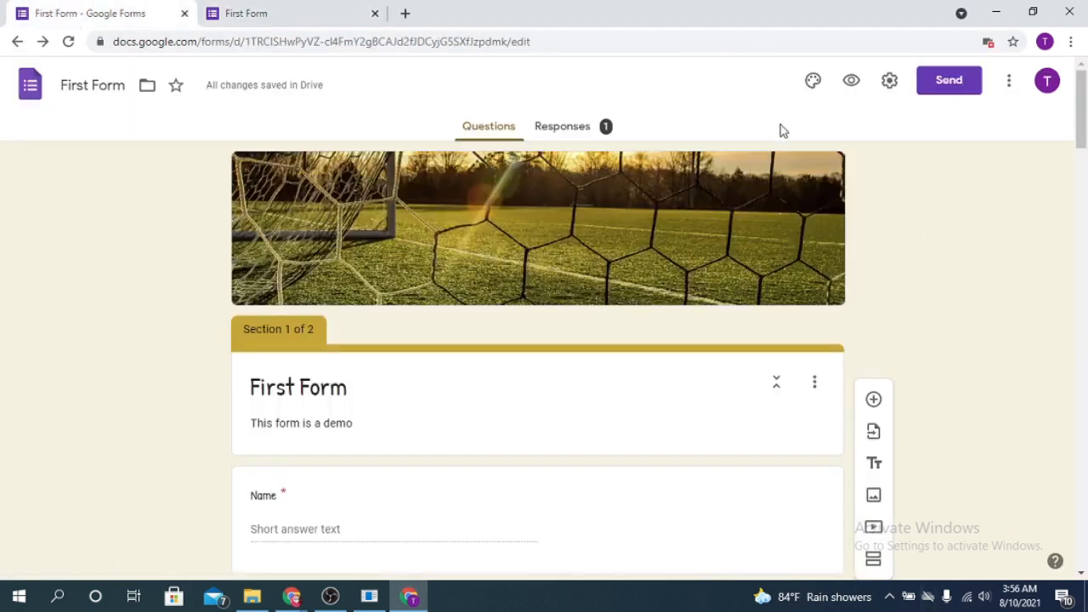
pyautogui.scroll(-10, 959, 264)
pyautogui.scroll(10, 569, 244)
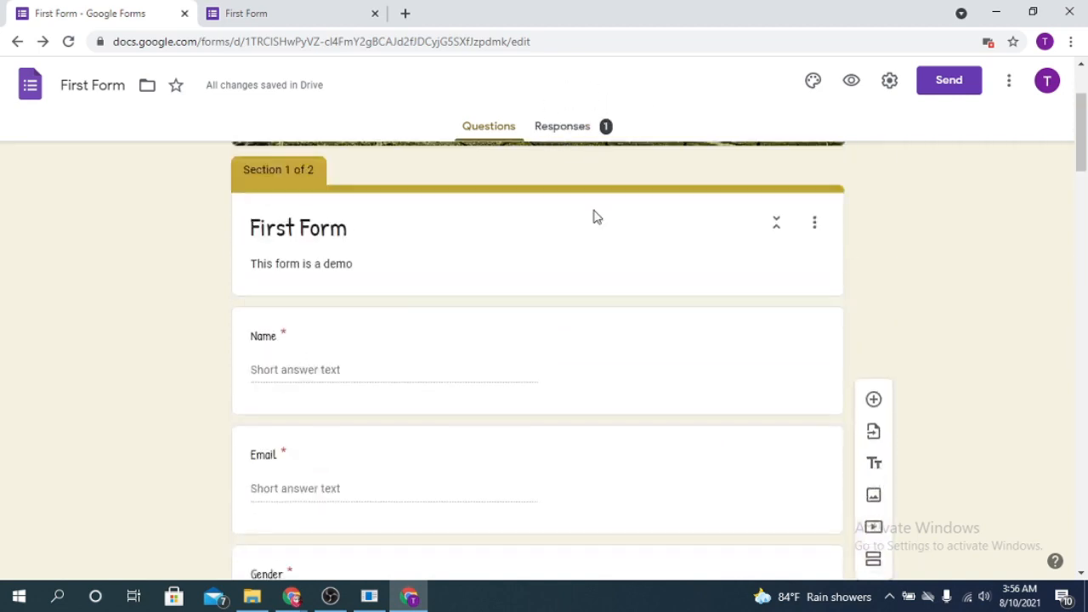
pyautogui.scroll(2, 595, 217)
pyautogui.click(572, 134)
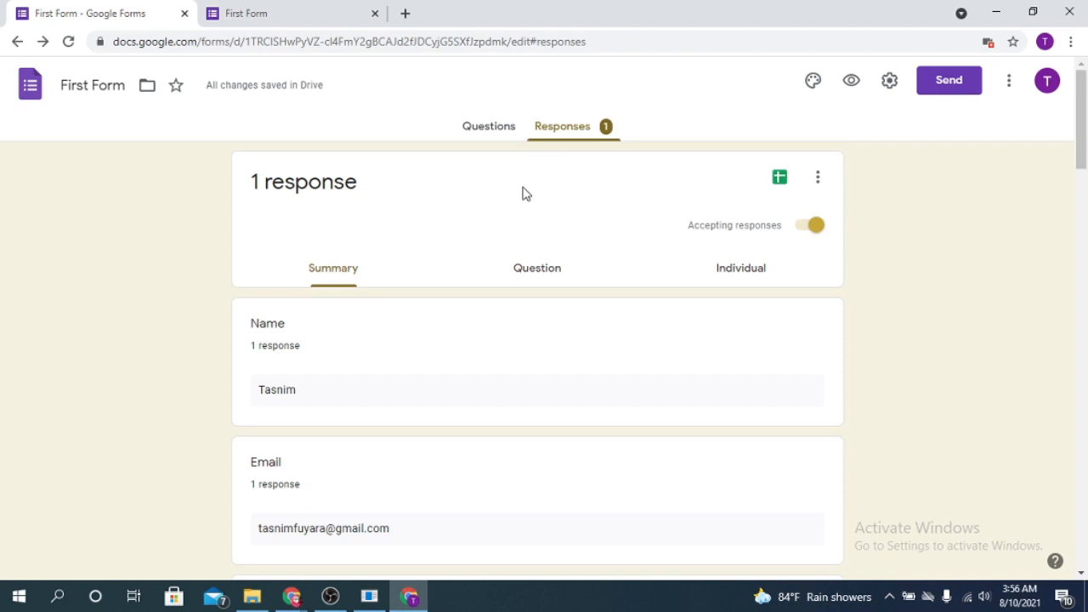
pyautogui.scroll(-1, 459, 294)
pyautogui.scroll(-1, 365, 255)
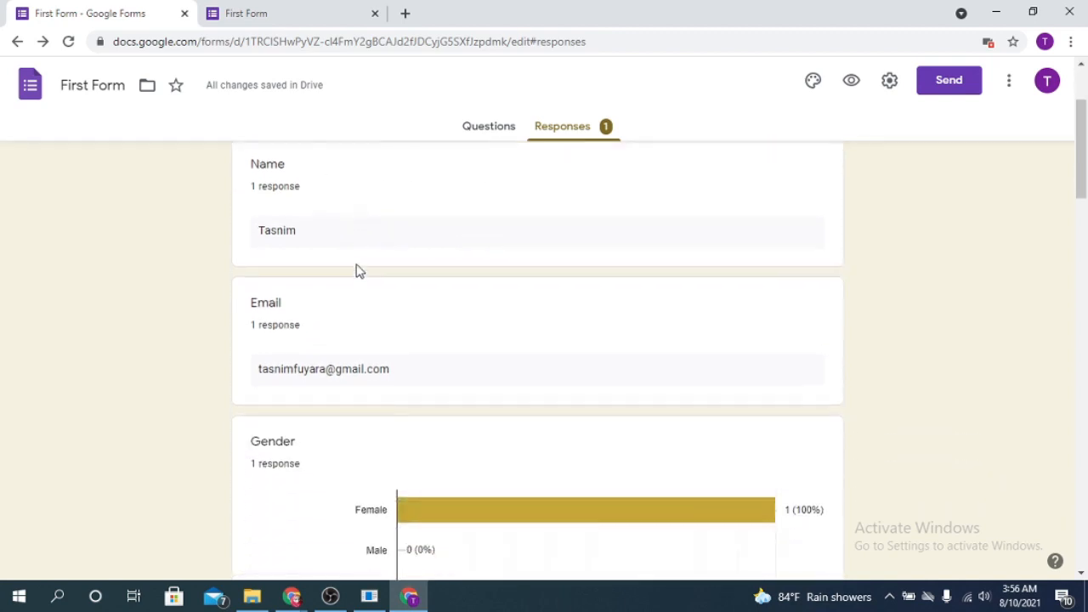
pyautogui.scroll(-3, 345, 245)
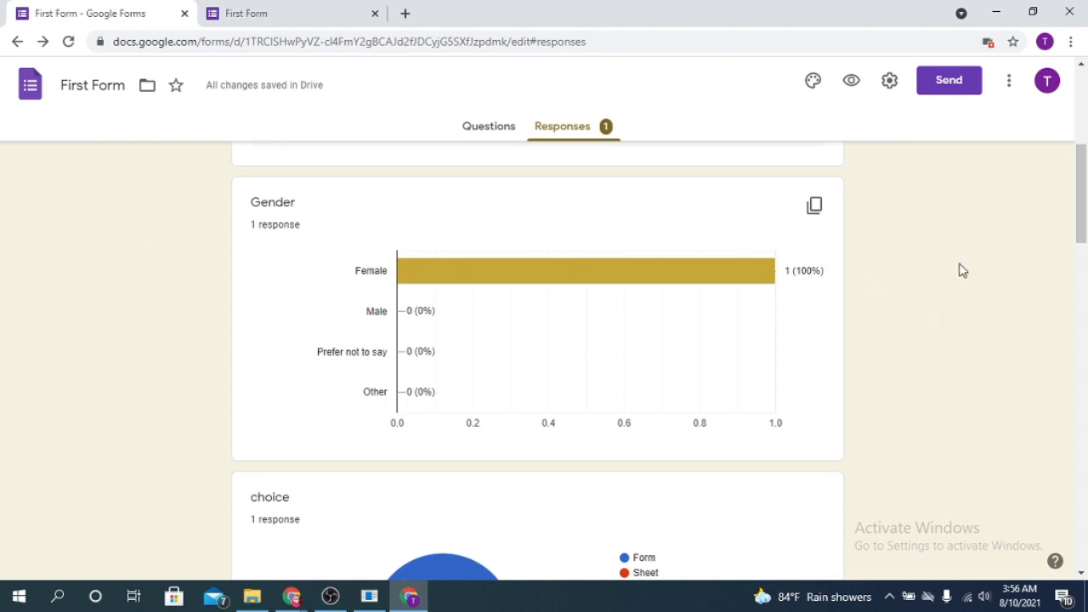
pyautogui.moveTo(1082, 217); pyautogui.dragTo(1052, 146)
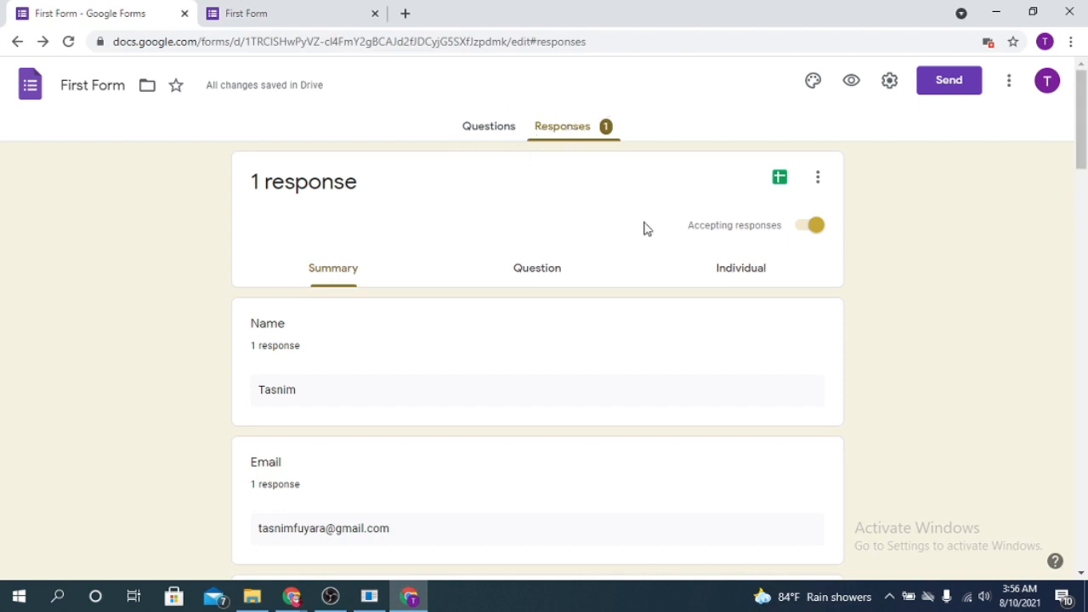
pyautogui.scroll(-7, 639, 318)
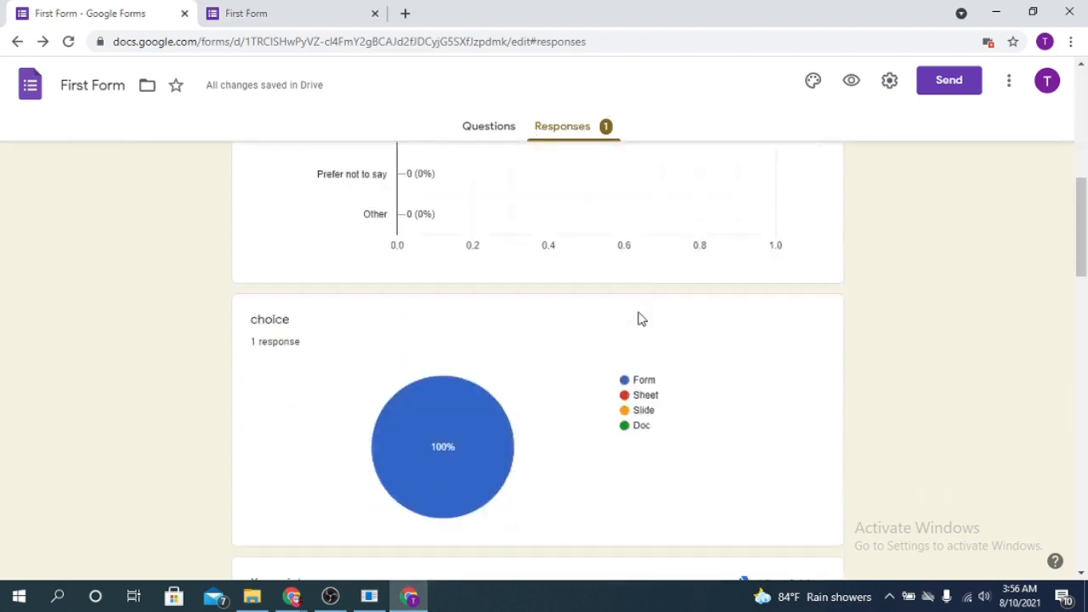
pyautogui.scroll(4, 641, 318)
pyautogui.scroll(-10, 641, 318)
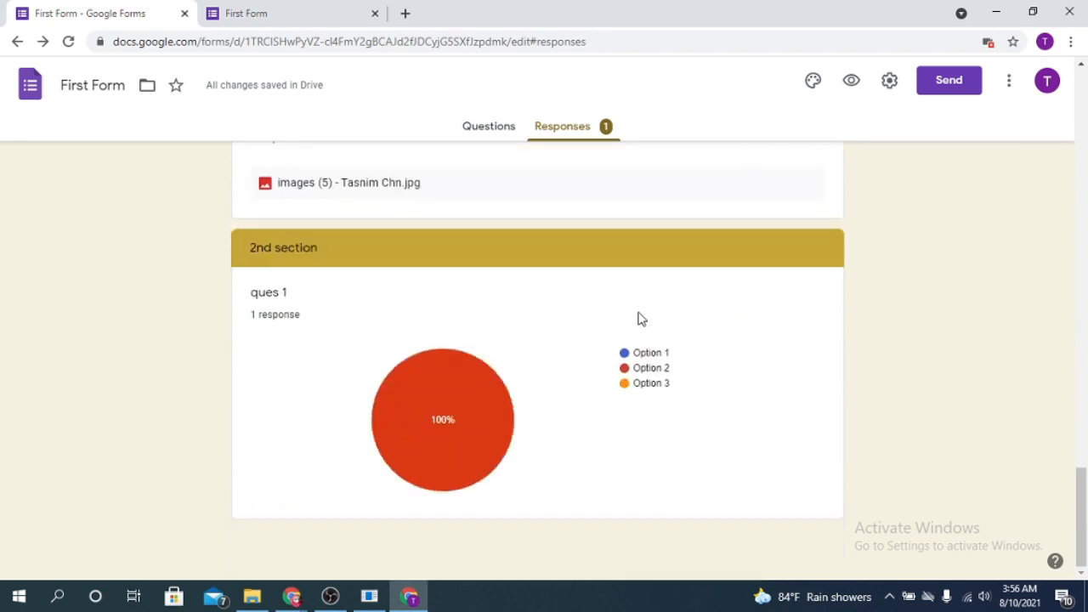
pyautogui.scroll(13, 641, 319)
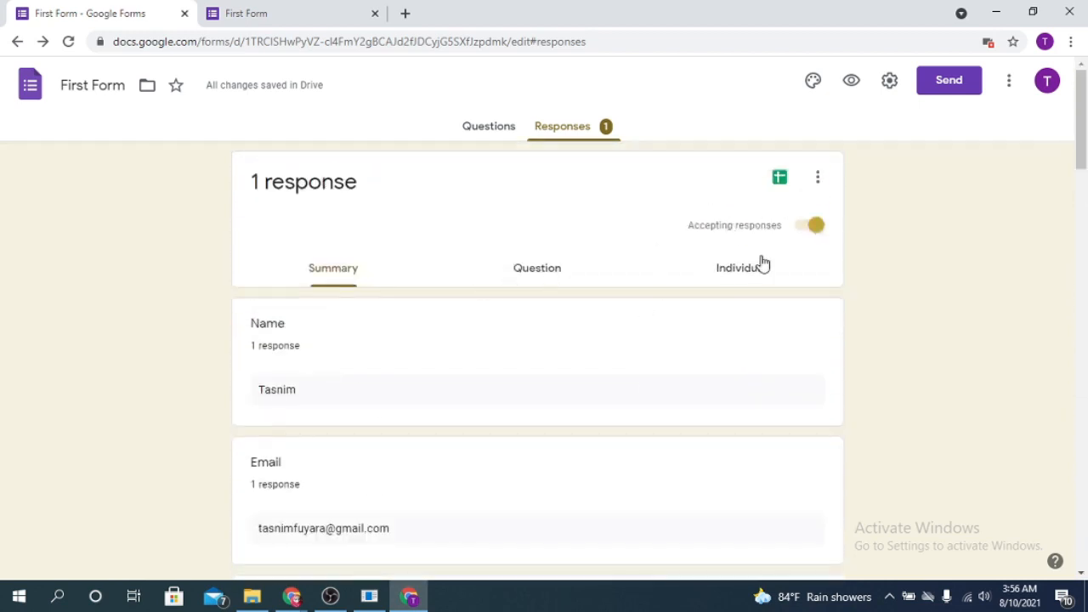
# Check the answers in the Question view, then read the full response in Individual view
pyautogui.click(541, 274)
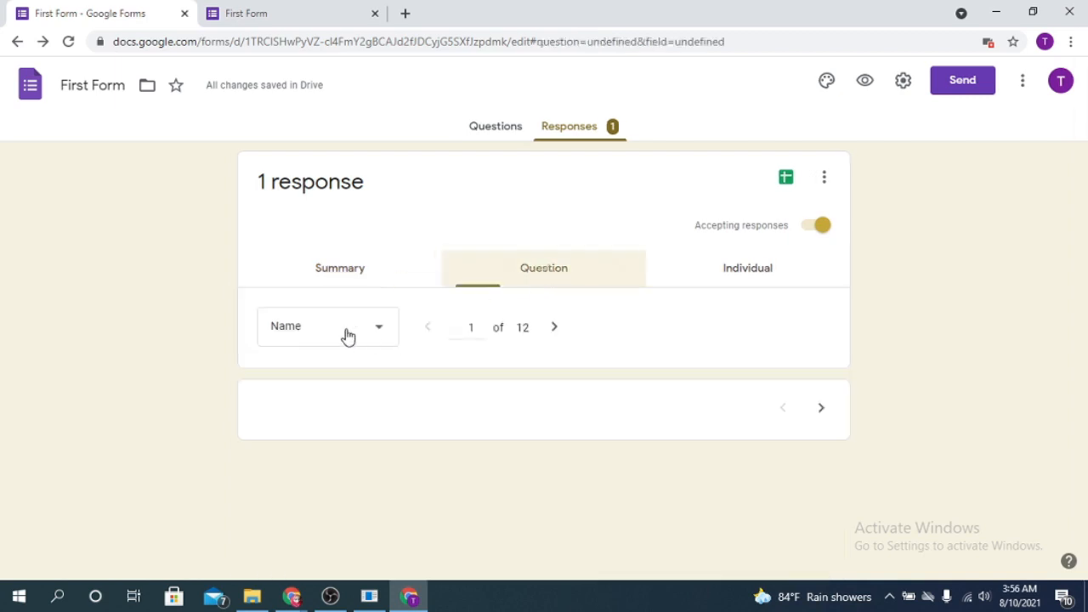
pyautogui.scroll(-2, 500, 366)
pyautogui.scroll(2, 605, 345)
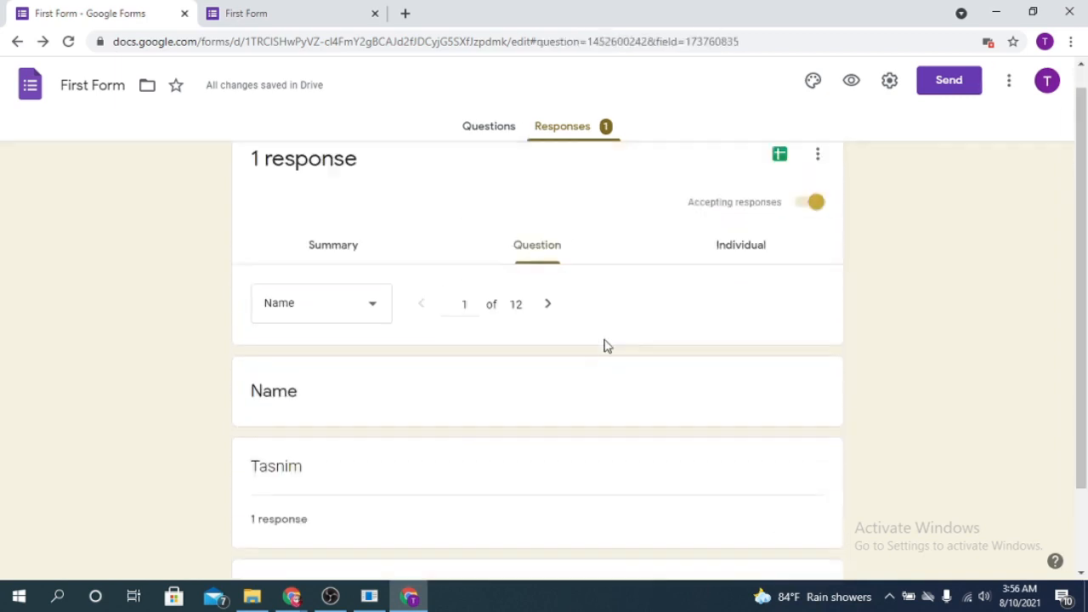
pyautogui.click(741, 268)
pyautogui.scroll(-6, 390, 362)
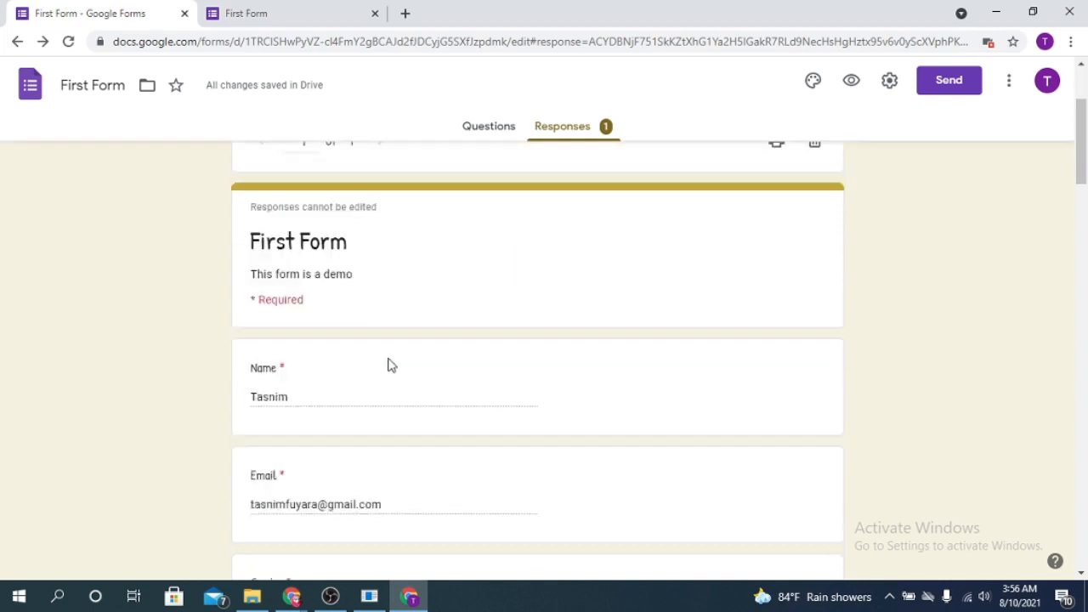
pyautogui.scroll(8, 539, 328)
pyautogui.scroll(-5, 530, 342)
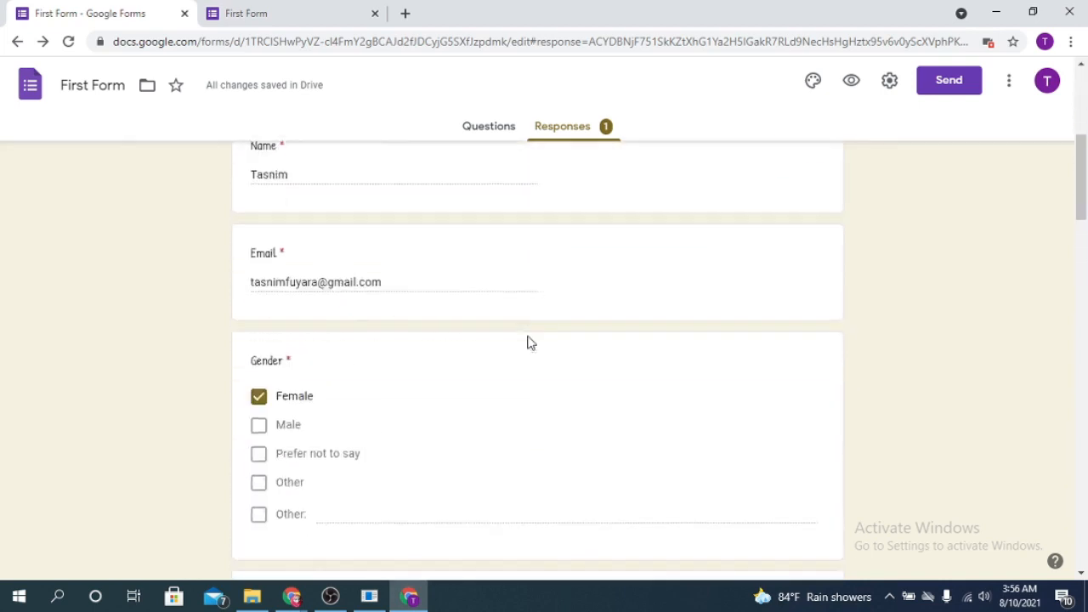
pyautogui.scroll(1, 529, 346)
pyautogui.scroll(-5, 527, 346)
pyautogui.scroll(10, 525, 340)
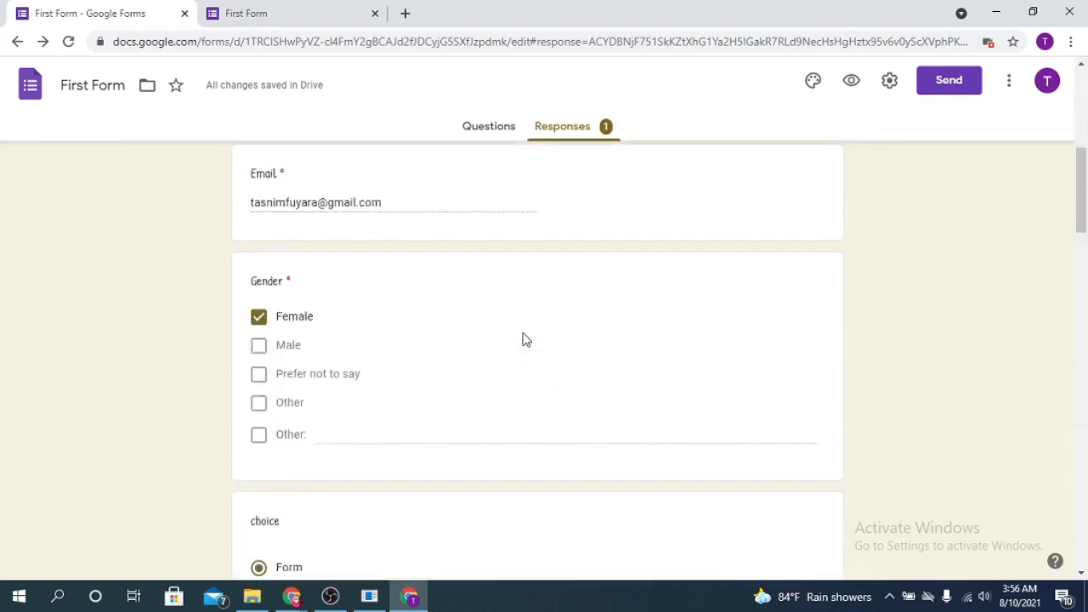
pyautogui.scroll(2, 526, 337)
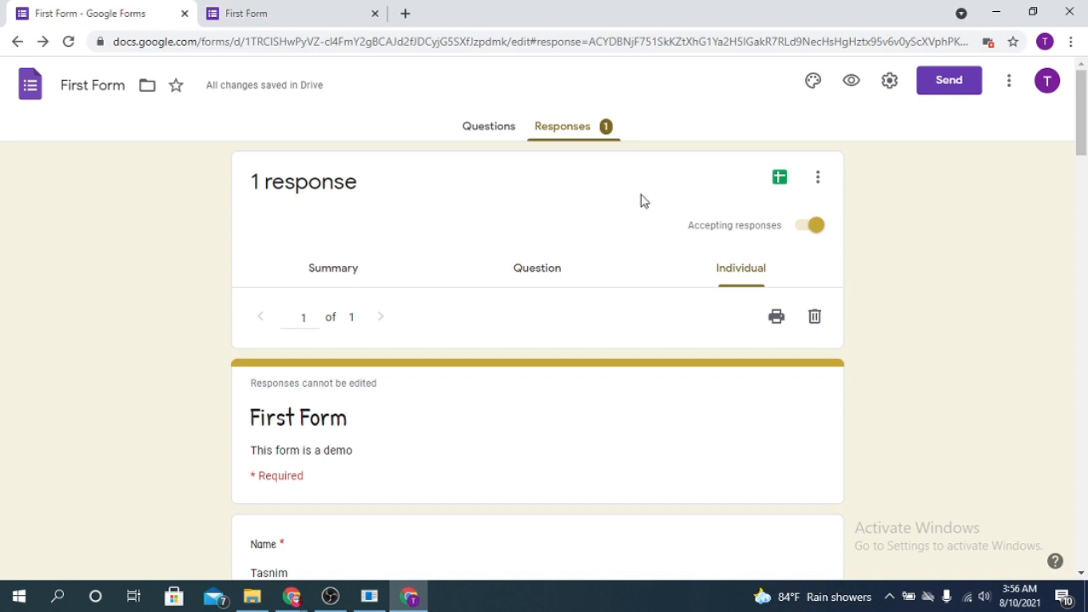
# Link the responses to a new spreadsheet, First Form (Responses)
pyautogui.click(778, 178)
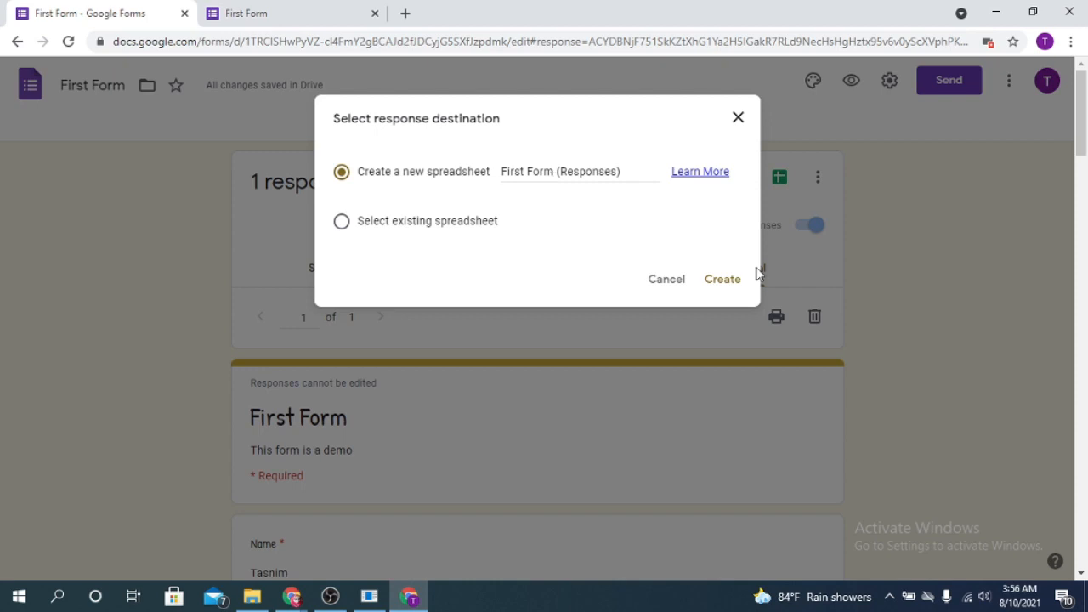
pyautogui.click(722, 285)
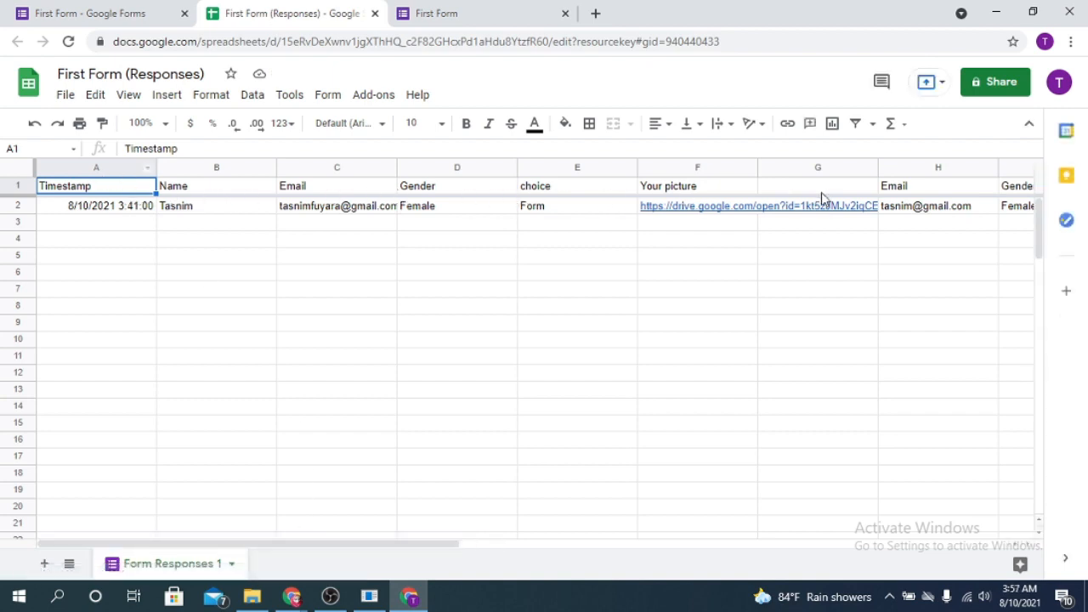
pyautogui.click(317, 191)
pyautogui.click(422, 194)
pyautogui.click(546, 193)
pyautogui.click(672, 191)
pyautogui.click(789, 188)
pyautogui.click(920, 187)
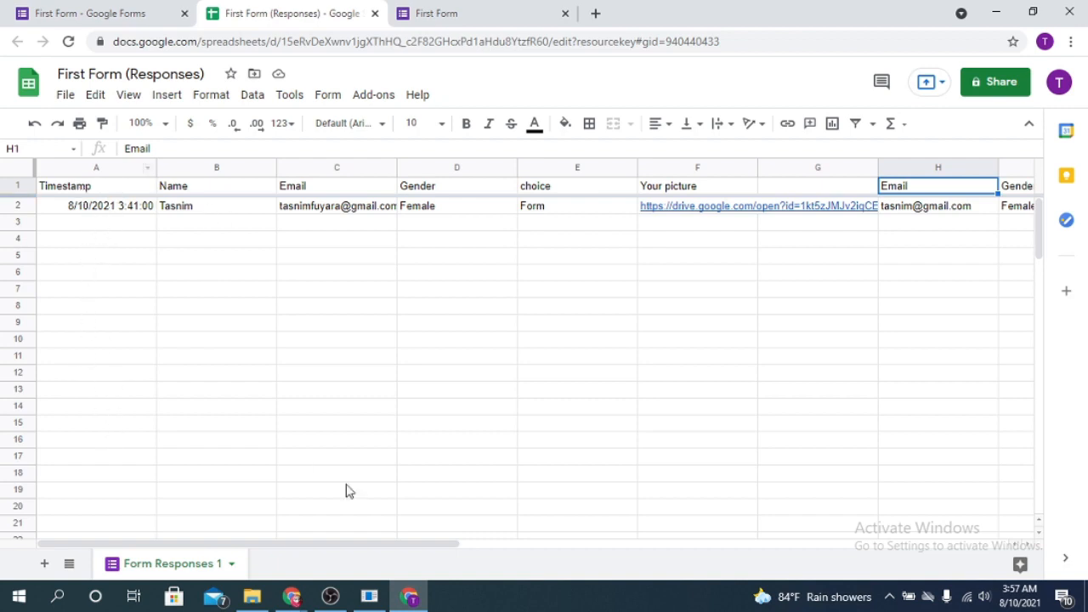
pyautogui.moveTo(425, 549); pyautogui.dragTo(664, 552)
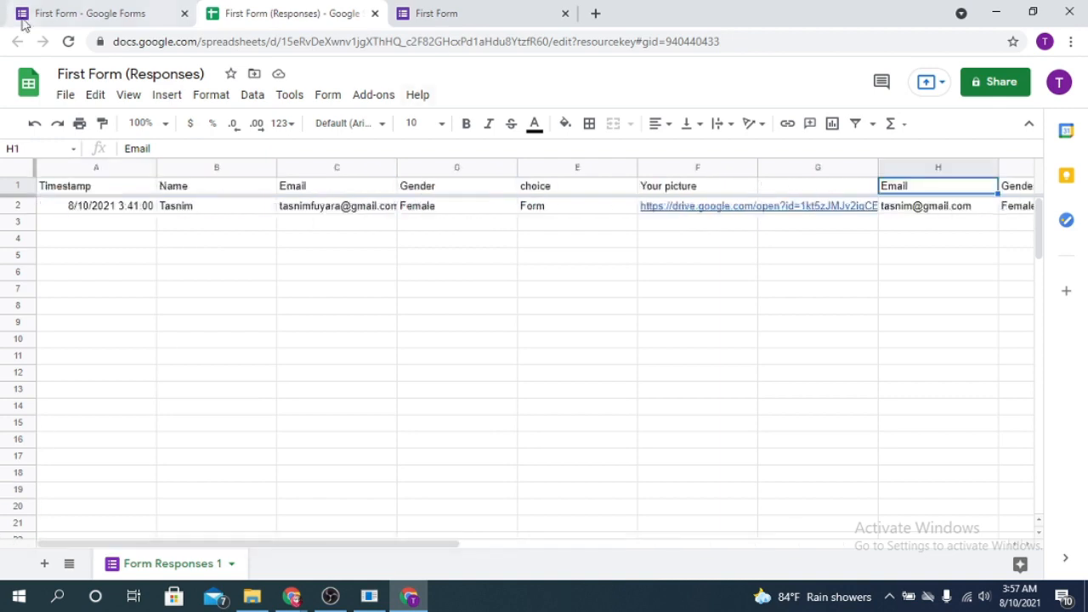
# Compare the editor, confirmation page and spreadsheet tabs, then review individual response 1 of 1 in the editor
pyautogui.click(62, 10)
pyautogui.click(425, 12)
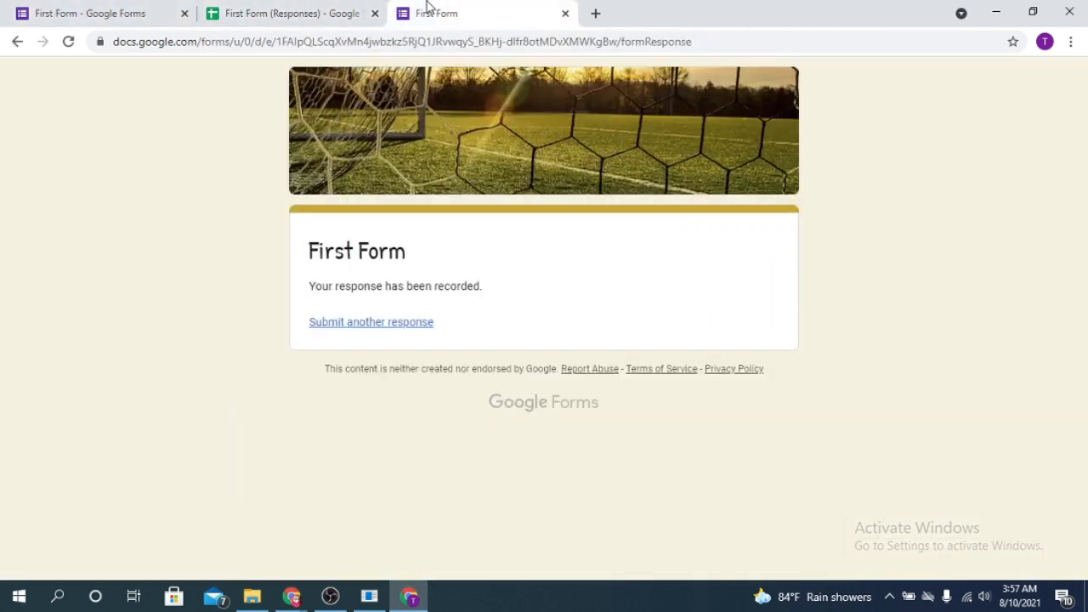
pyautogui.click(289, 10)
pyautogui.click(165, 13)
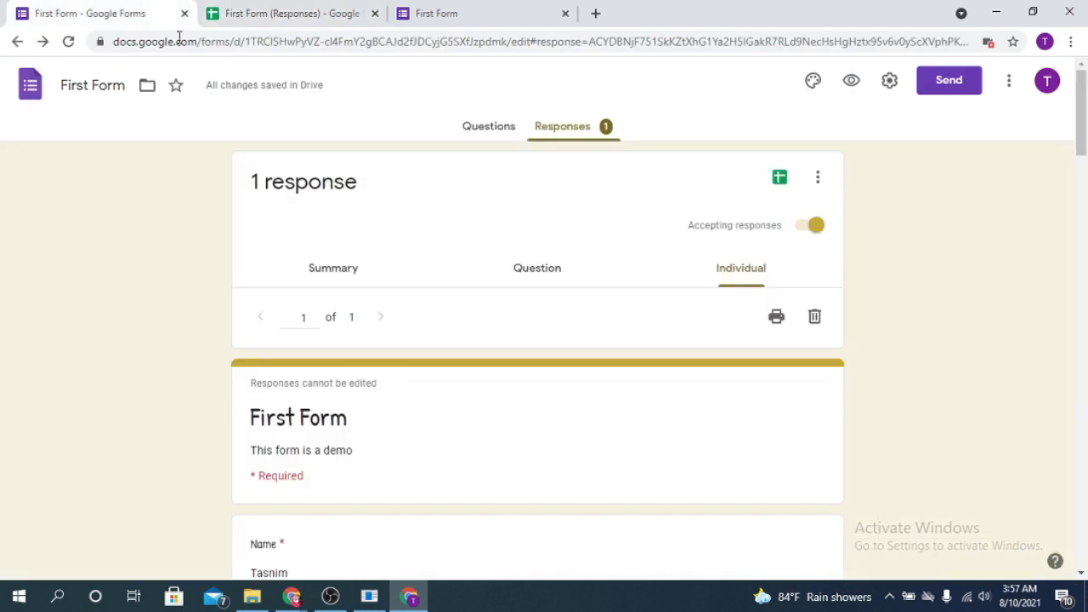
pyautogui.click(255, 9)
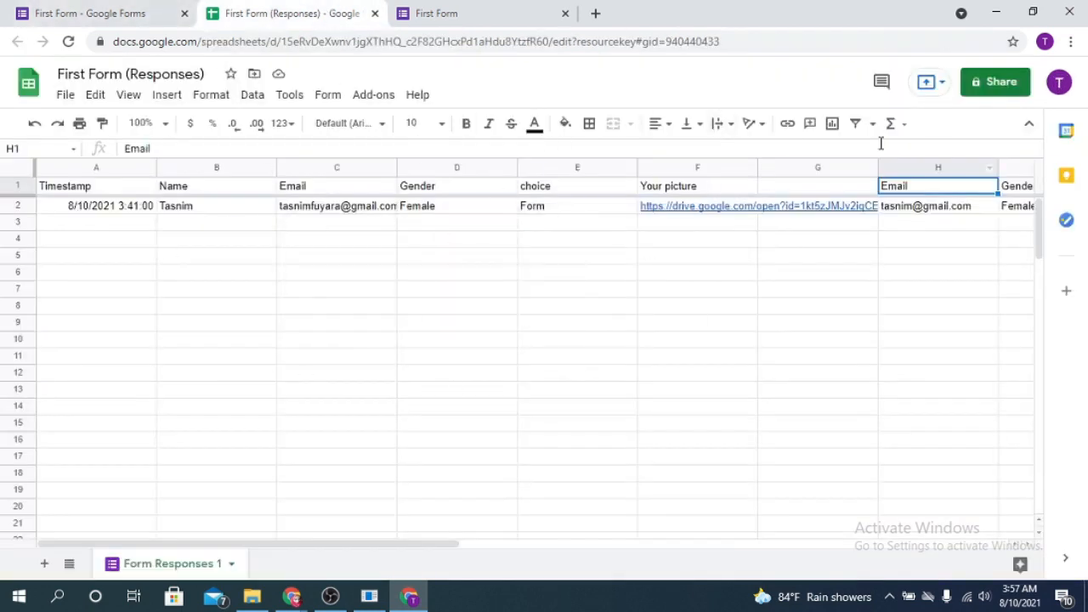
pyautogui.click(138, 9)
pyautogui.scroll(-15, 609, 320)
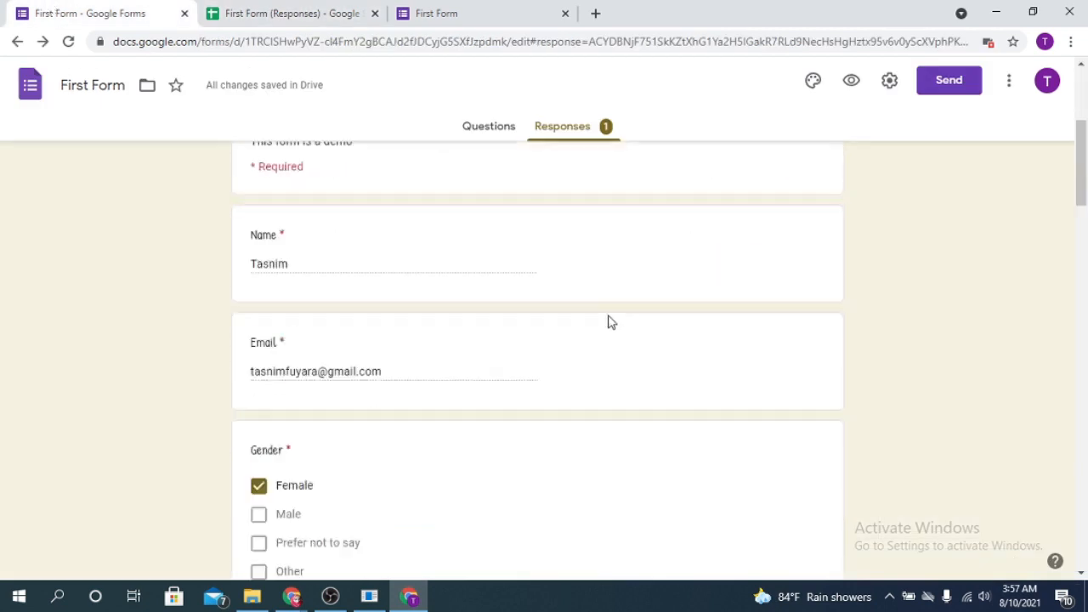
pyautogui.scroll(-3, 678, 410)
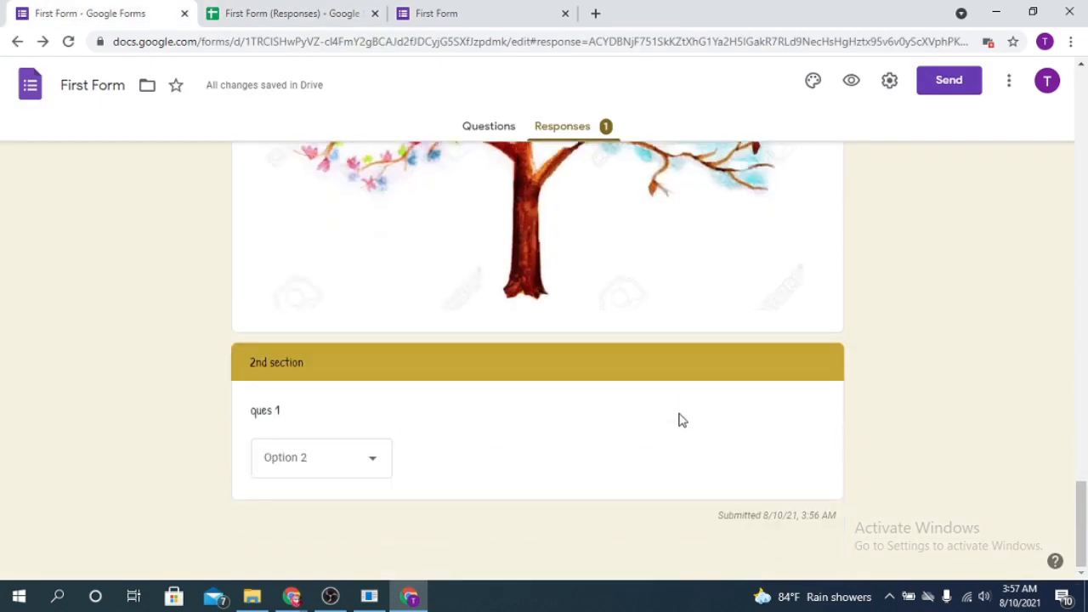
pyautogui.scroll(10, 677, 417)
pyautogui.scroll(8, 678, 420)
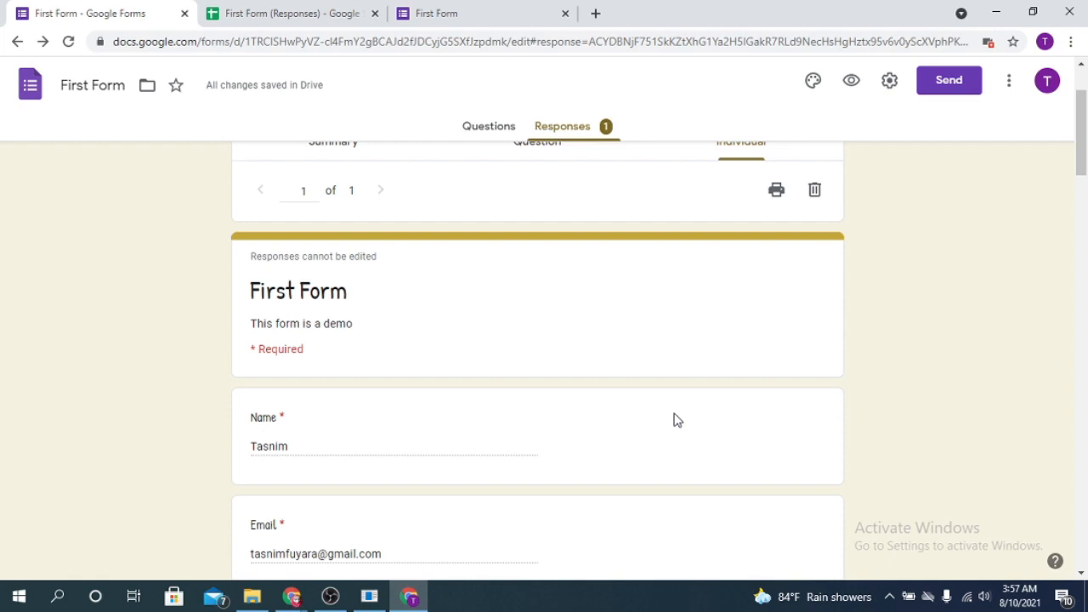